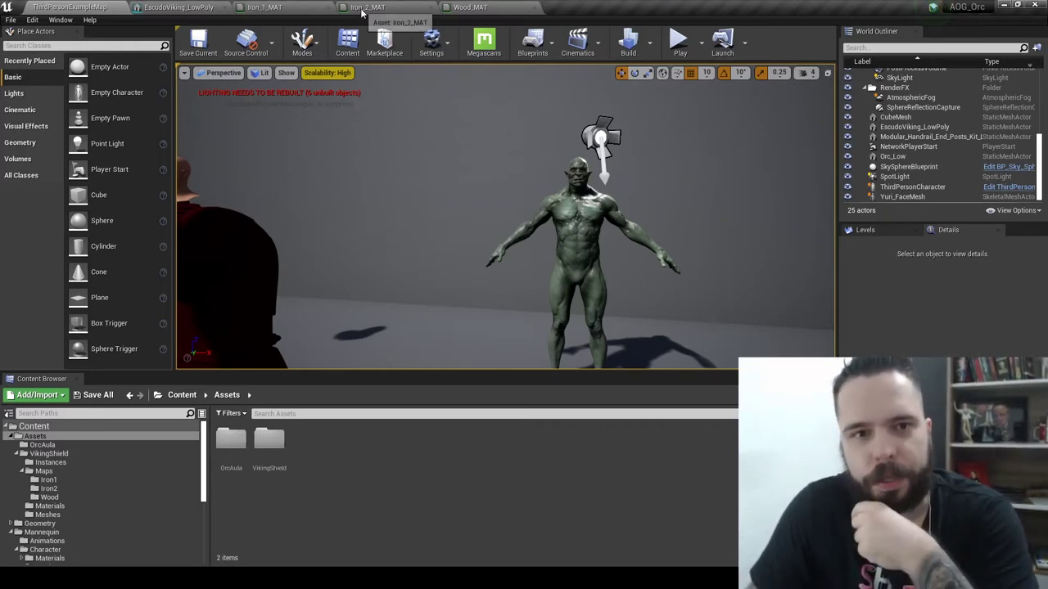
Pan through the Iron_1_MAT graph to view its Roughness, ROUGH/METAL and Metallic Control groups
click(281, 5)
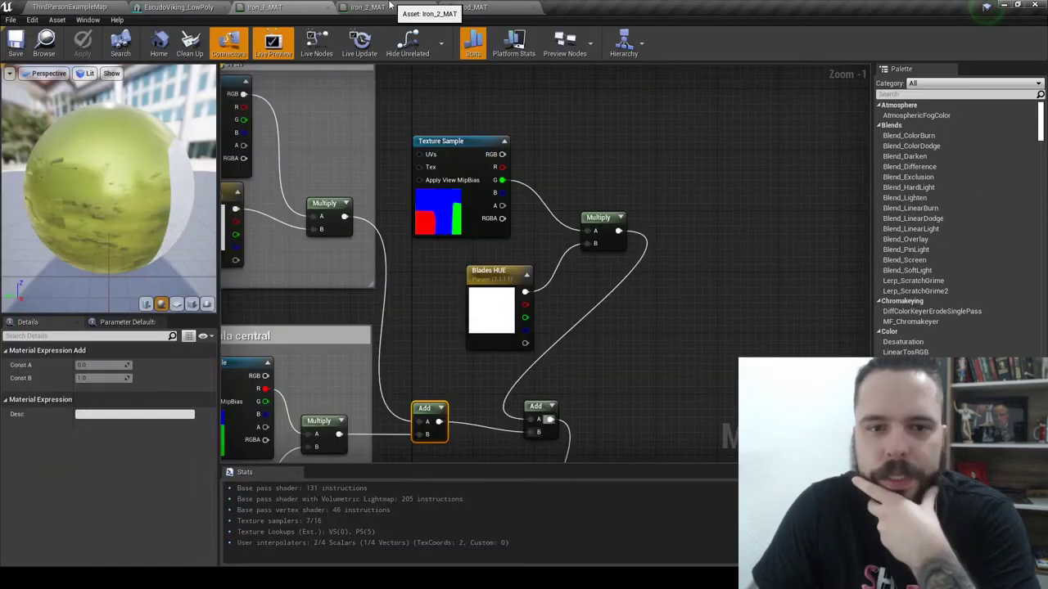
mouse_move(269, 241)
right_down()
mouse_move(465, 241)
mouse_move(584, 254)
mouse_move(425, 275)
mouse_move(433, 165)
right_up()
mouse_move(554, 235)
right_down()
mouse_move(533, 254)
mouse_move(633, 183)
right_up()
scroll(633, 184, down, 1)
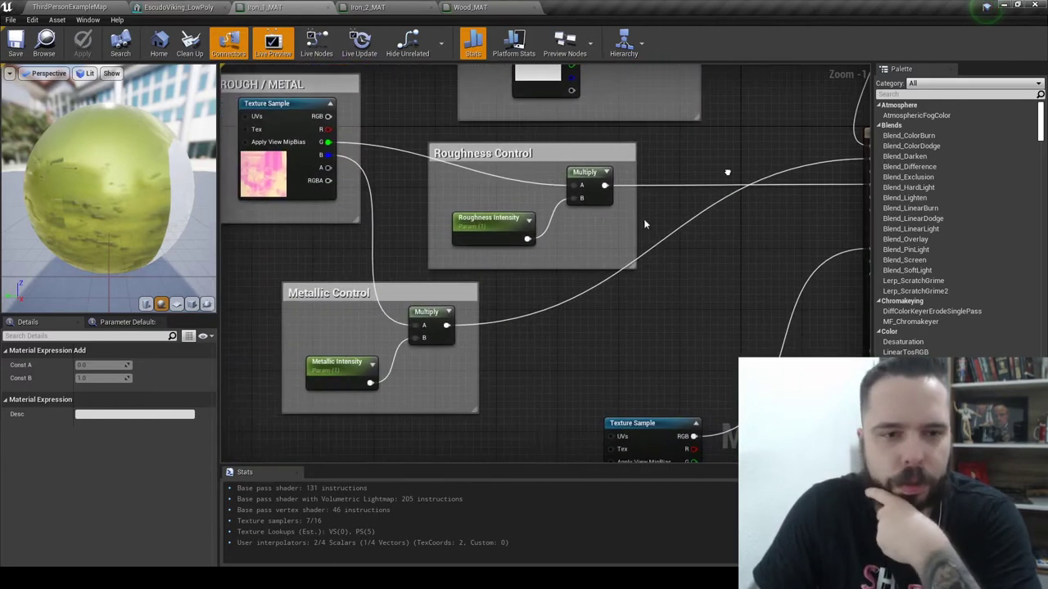
right_drag(376, 239, 423, 271)
scroll(411, 252, down, 1)
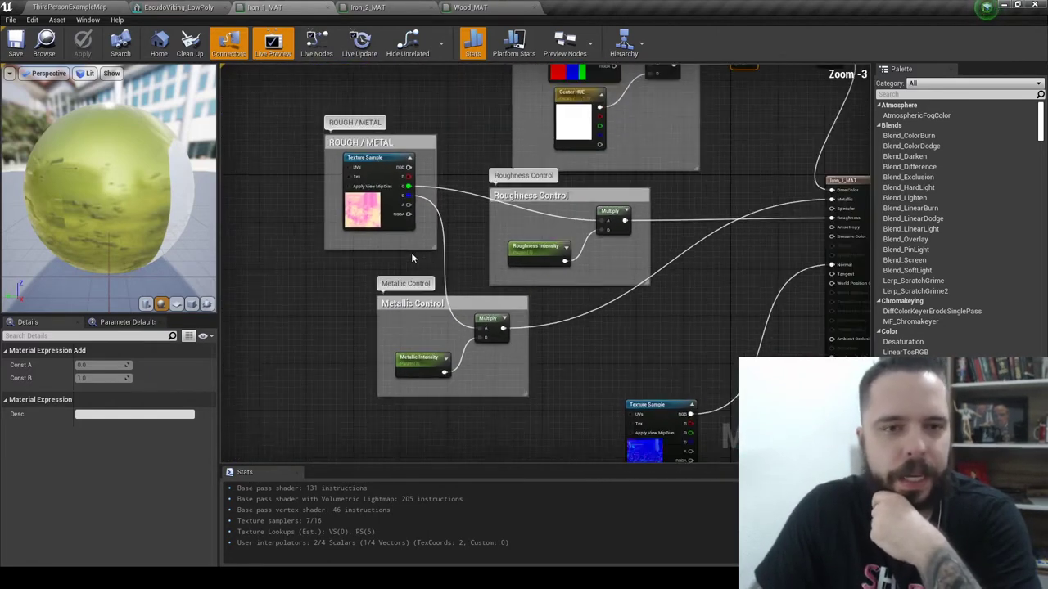
Check the Iron_2_MAT and Wood_MAT graphs, then look around the orc in the level
click(385, 7)
click(471, 7)
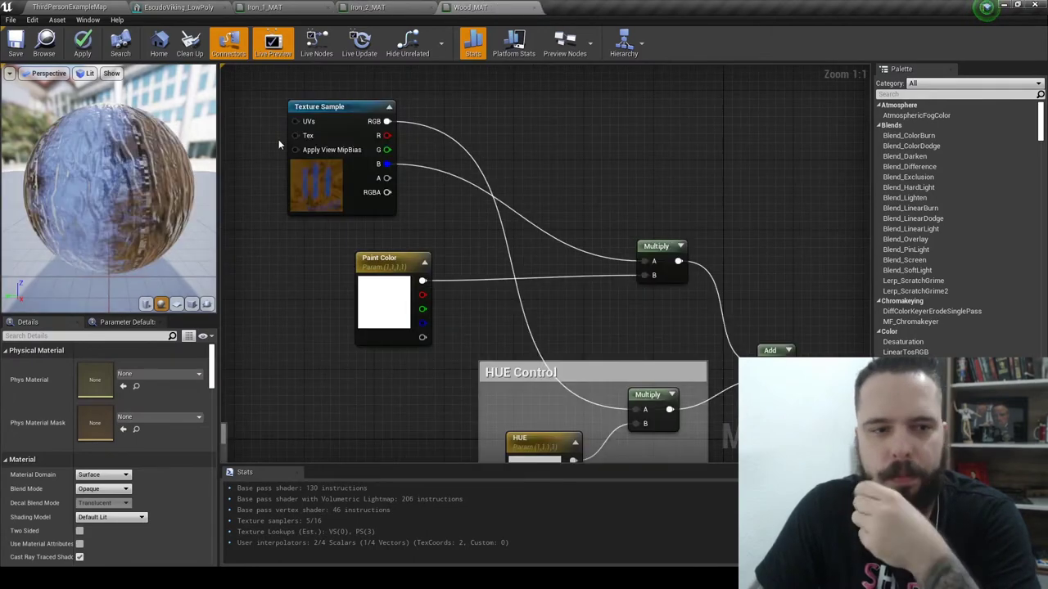
click(69, 7)
right_drag(506, 217, 553, 238)
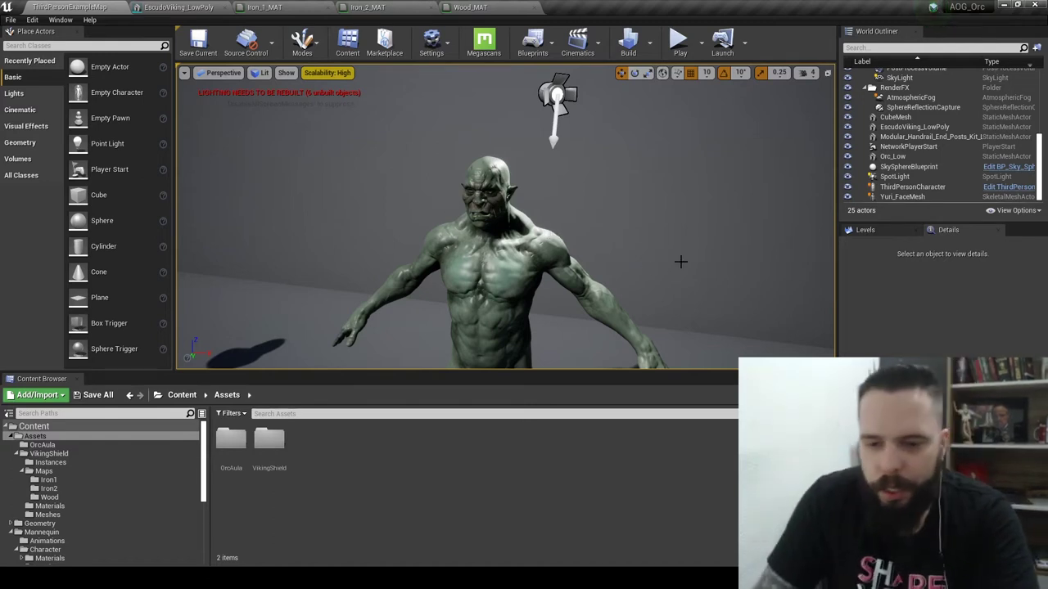
Bring up the PlaceHolderPipeline diagram and close Opera's WeTransfer and mip map tabs
mouse_move(694, 525)
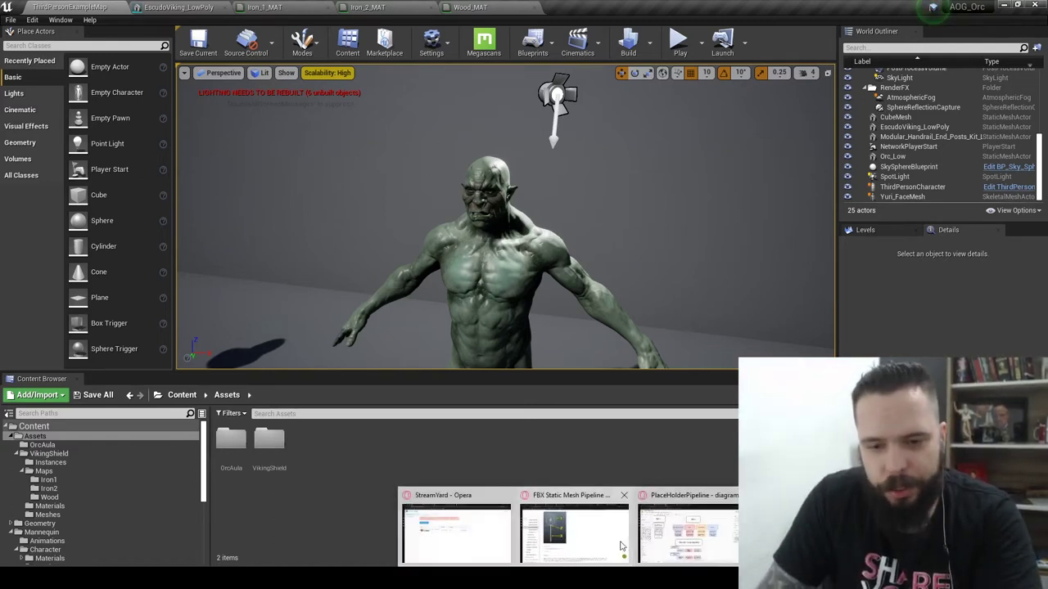
click(620, 519)
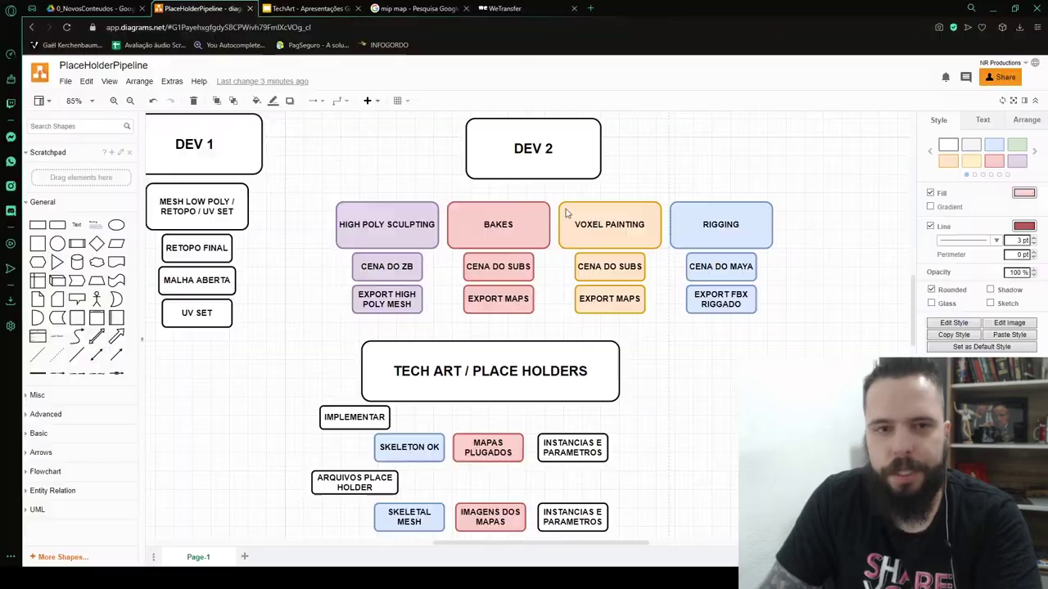
click(589, 9)
click(575, 8)
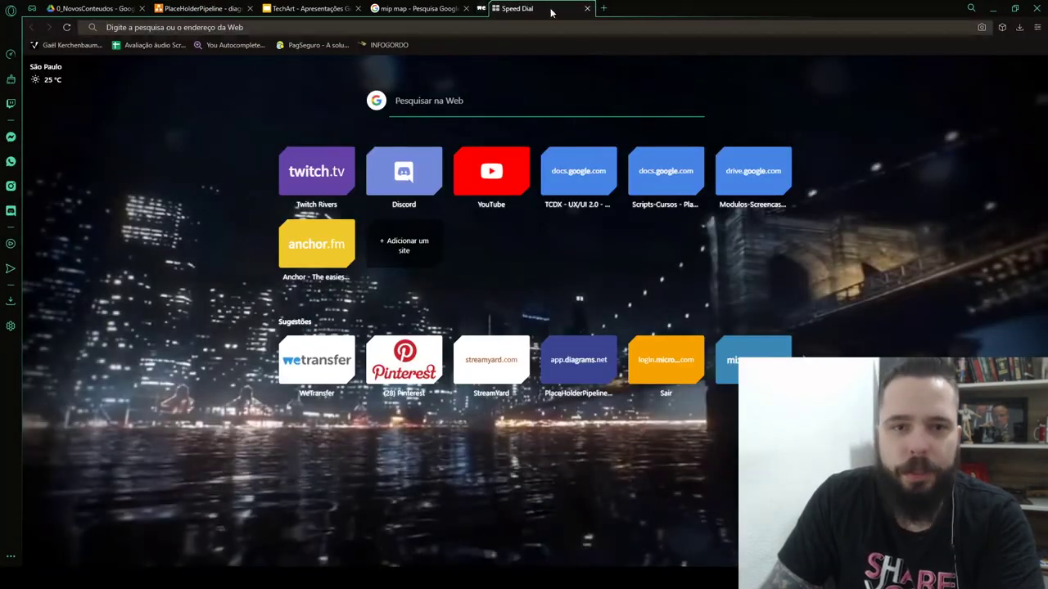
click(466, 8)
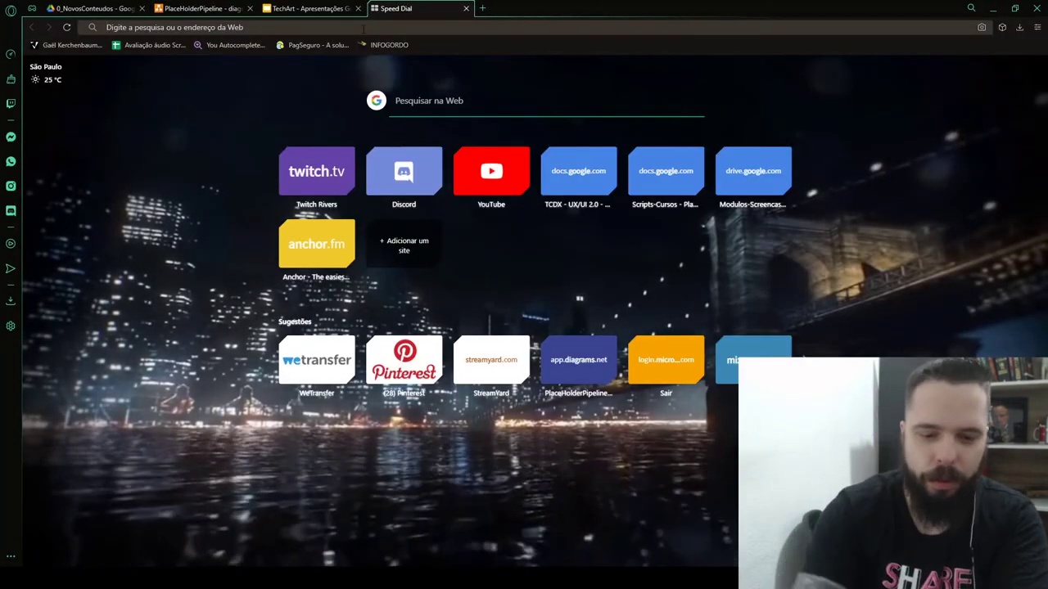
Search Google for UDIM and scroll through the results
text(uDIM)
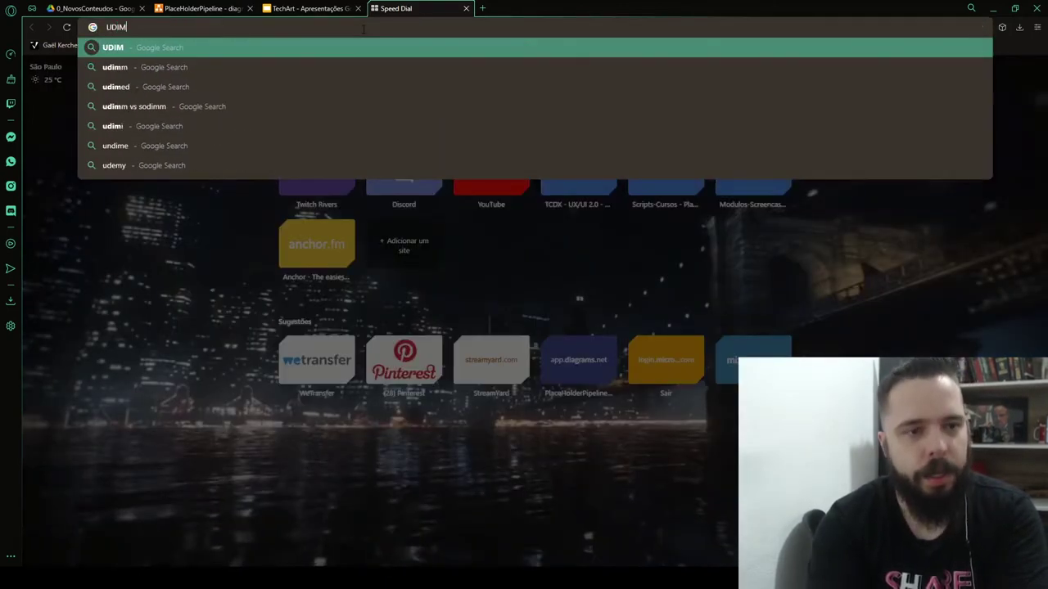
key(Return)
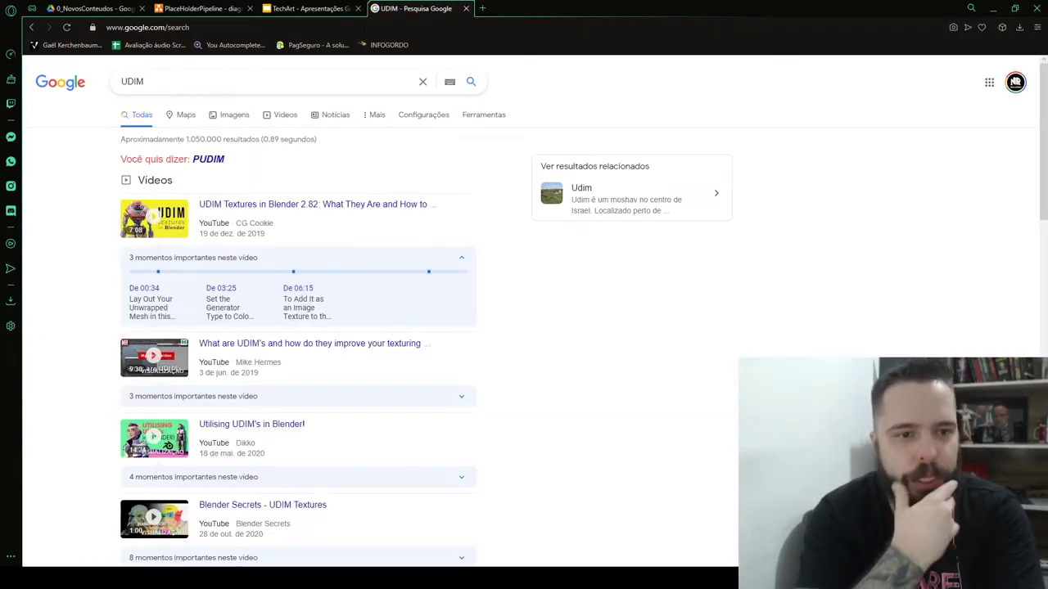
scroll(580, 257, down, 2)
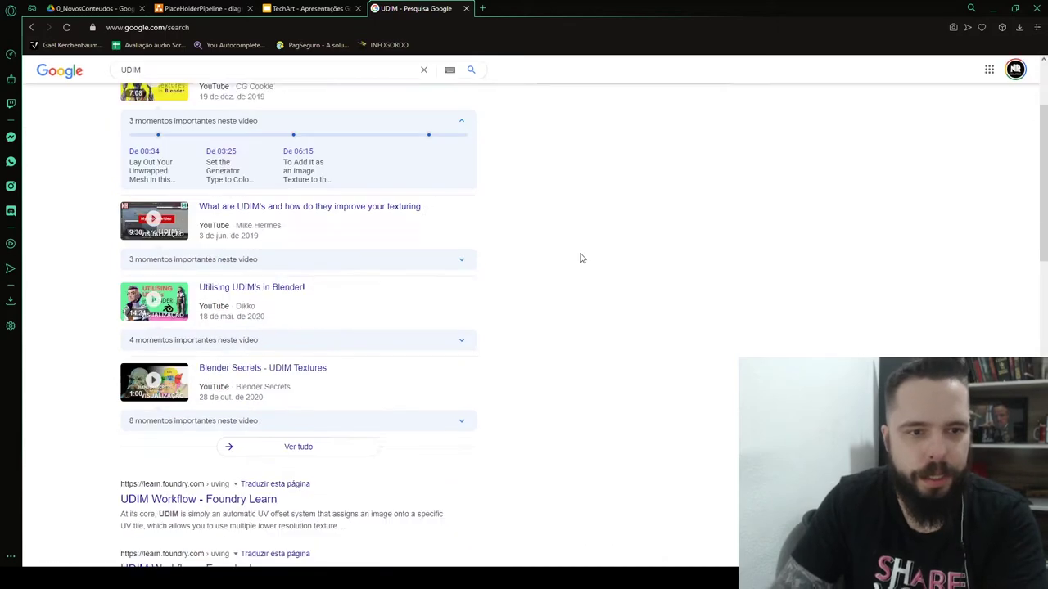
scroll(586, 273, down, 3)
scroll(691, 248, down, 2)
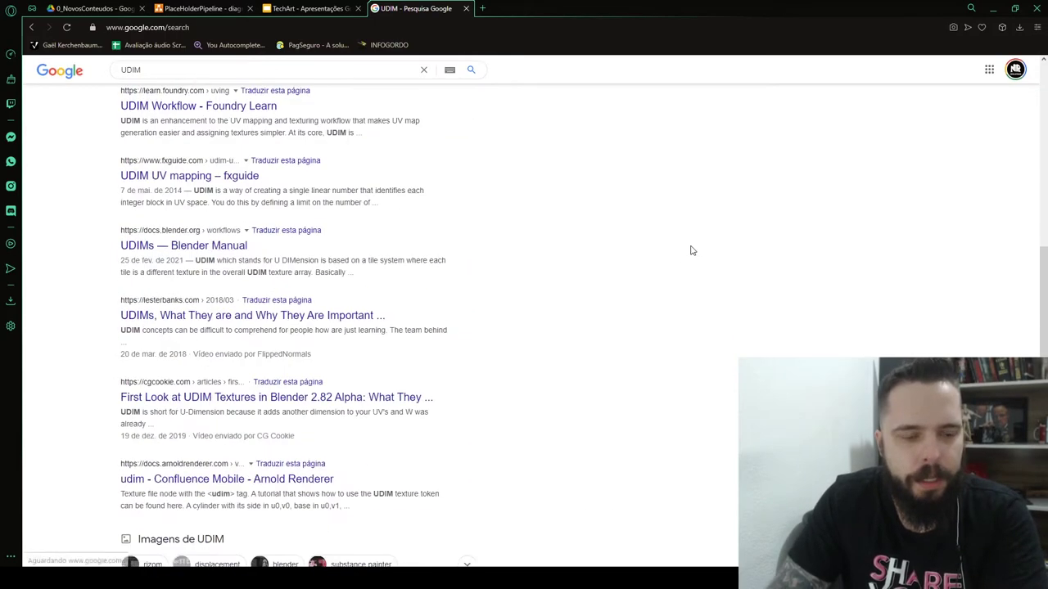
scroll(692, 251, down, 1)
scroll(692, 251, up, 2)
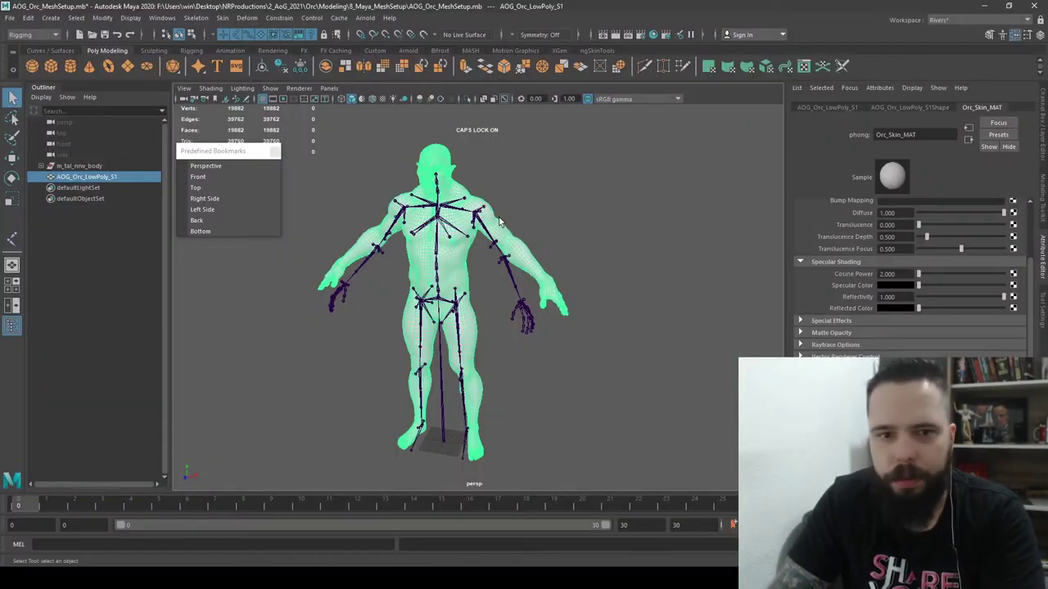
scroll(610, 187, up, 5)
scroll(610, 187, down, 5)
alt+drag(579, 147, 524, 155)
click(623, 205)
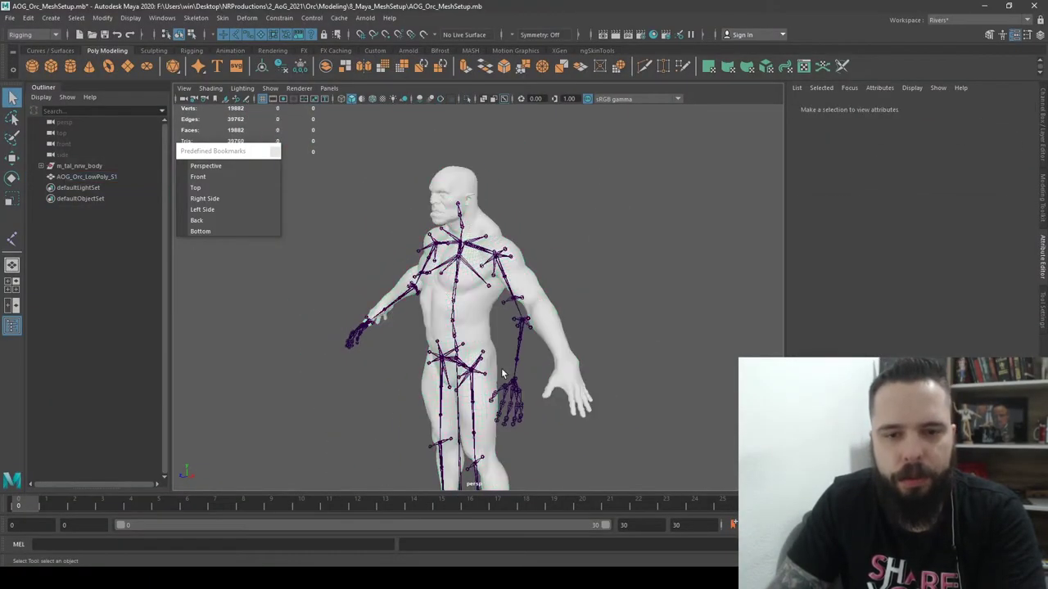
scroll(467, 278, up, 5)
scroll(466, 278, down, 4)
alt+drag(474, 311, 557, 270)
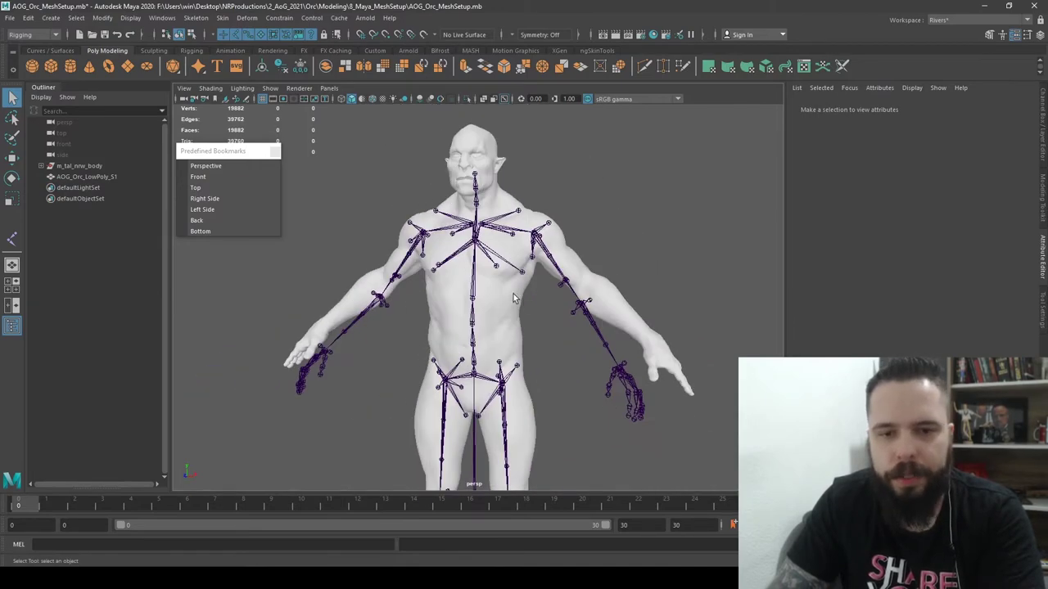
click(556, 270)
alt+drag(607, 225, 620, 233)
scroll(620, 228, up, 5)
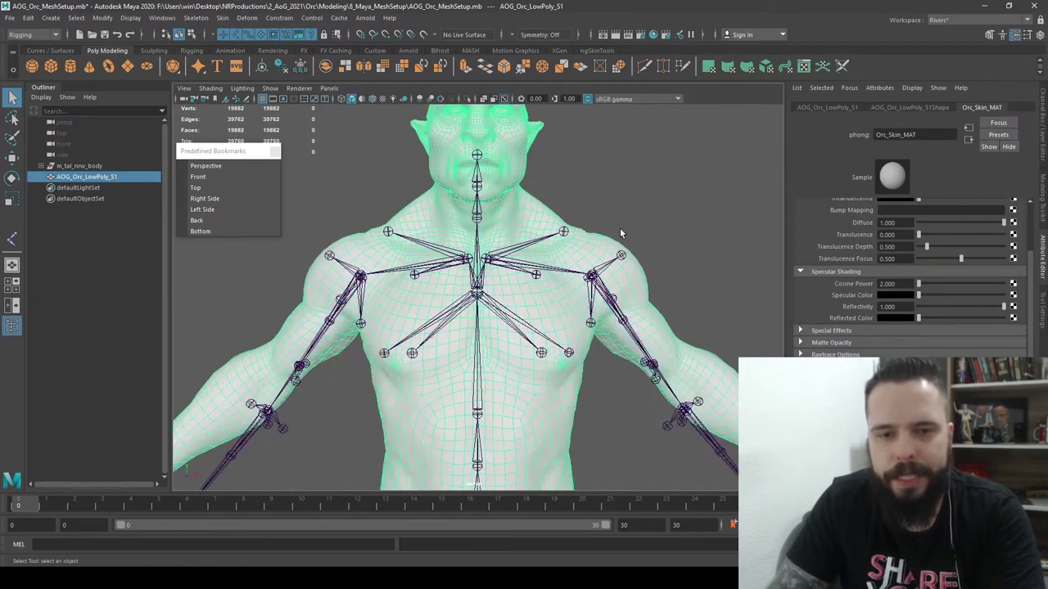
scroll(592, 241, down, 2)
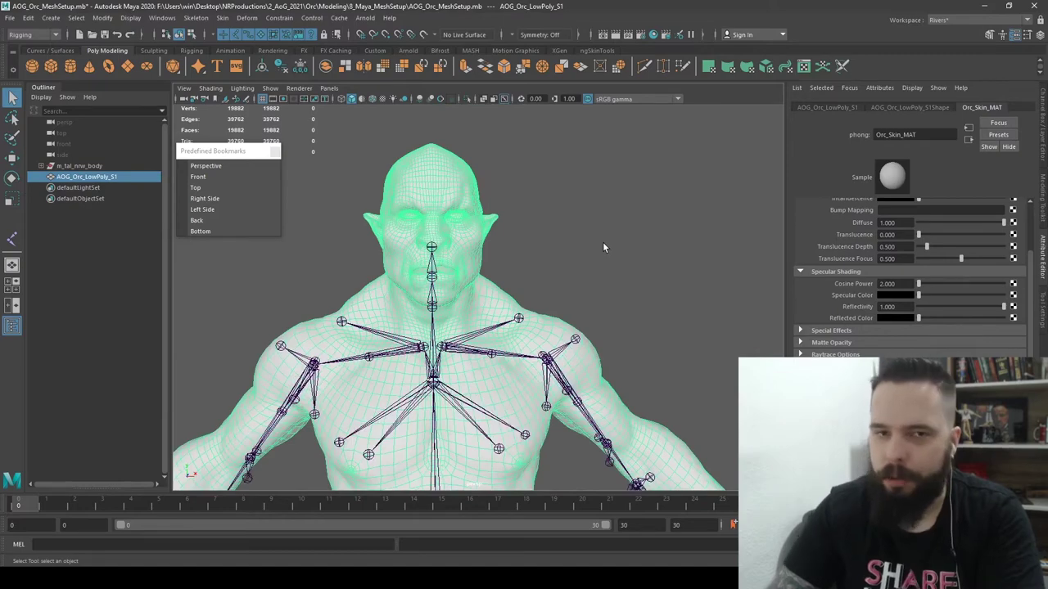
alt+drag(580, 239, 554, 243)
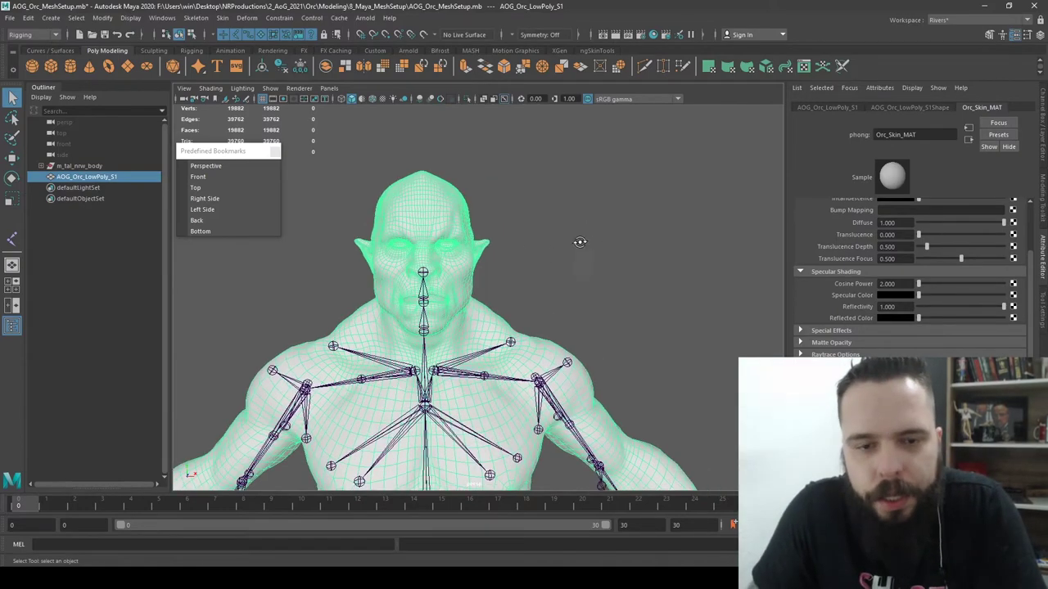
scroll(554, 243, up, 5)
key(bracketleft)
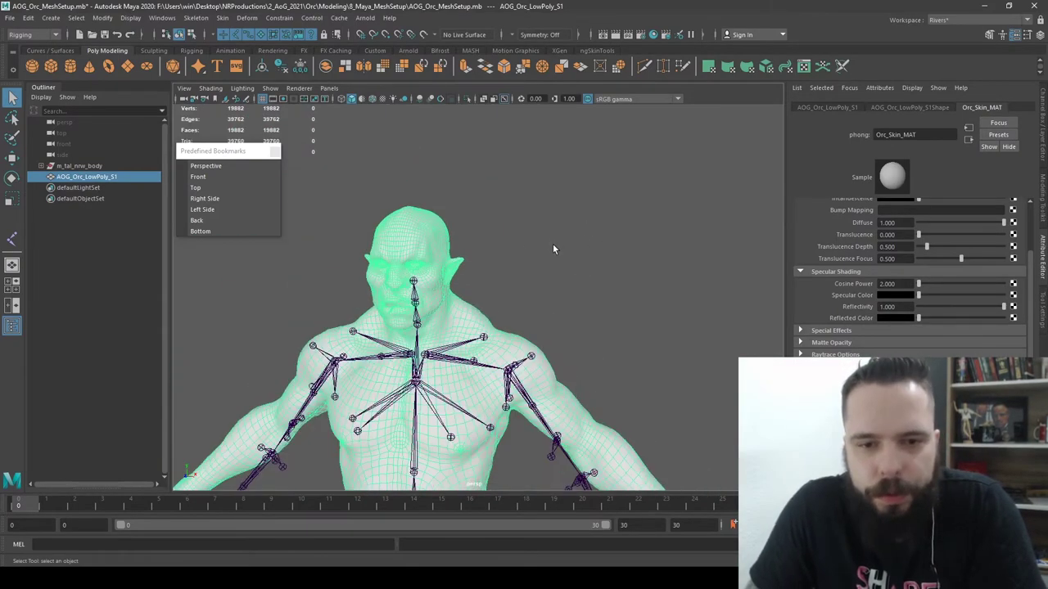
scroll(550, 242, up, 2)
scroll(524, 213, up, 2)
alt+drag(509, 173, 570, 179)
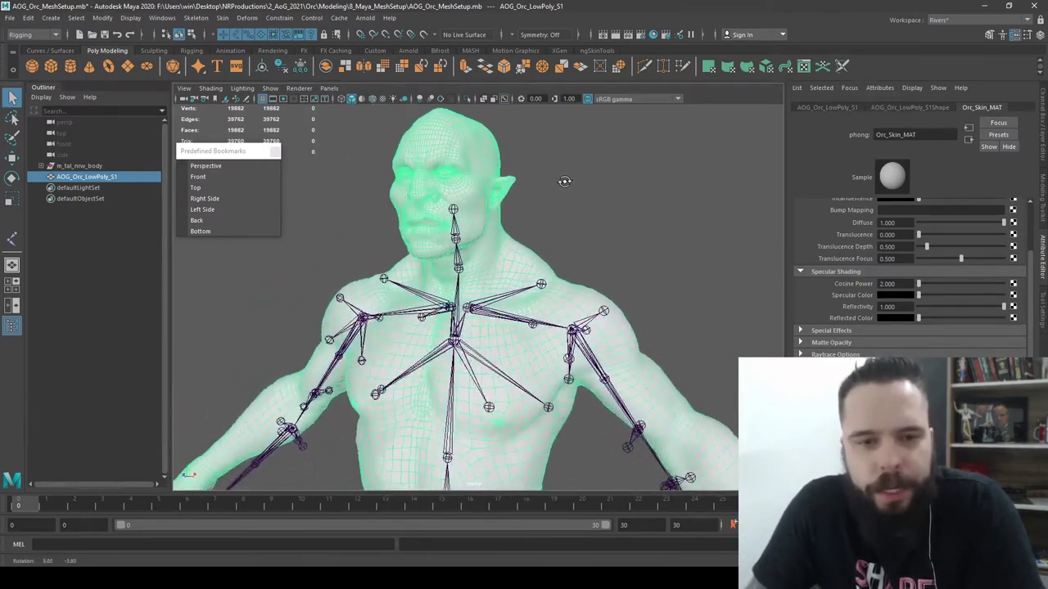
Launch Notepad through a Start-menu search for 'bloco' and move its window up and right
key(super)
text(bloco)
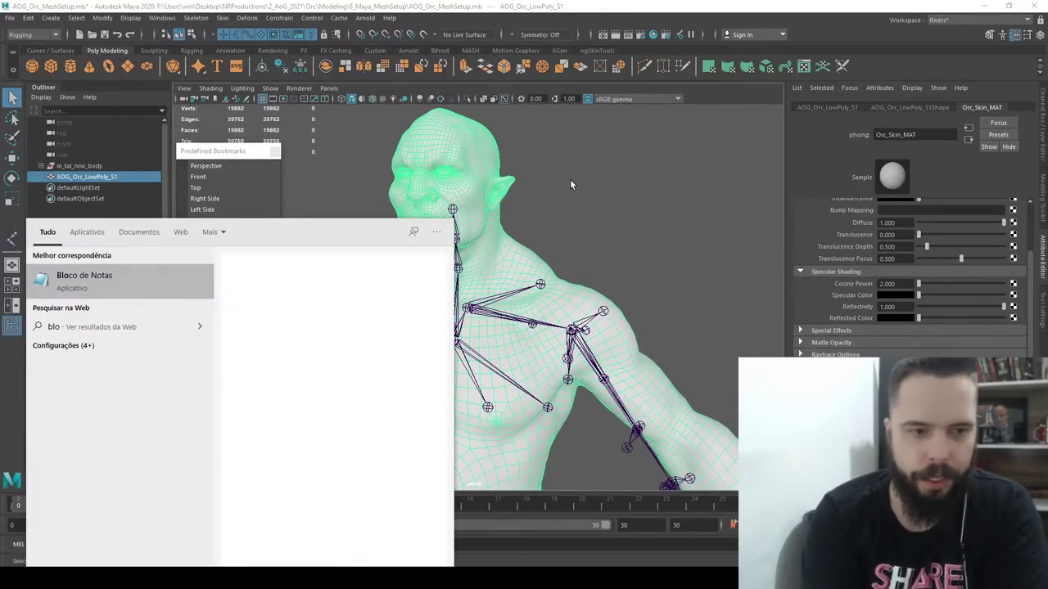
key(Return)
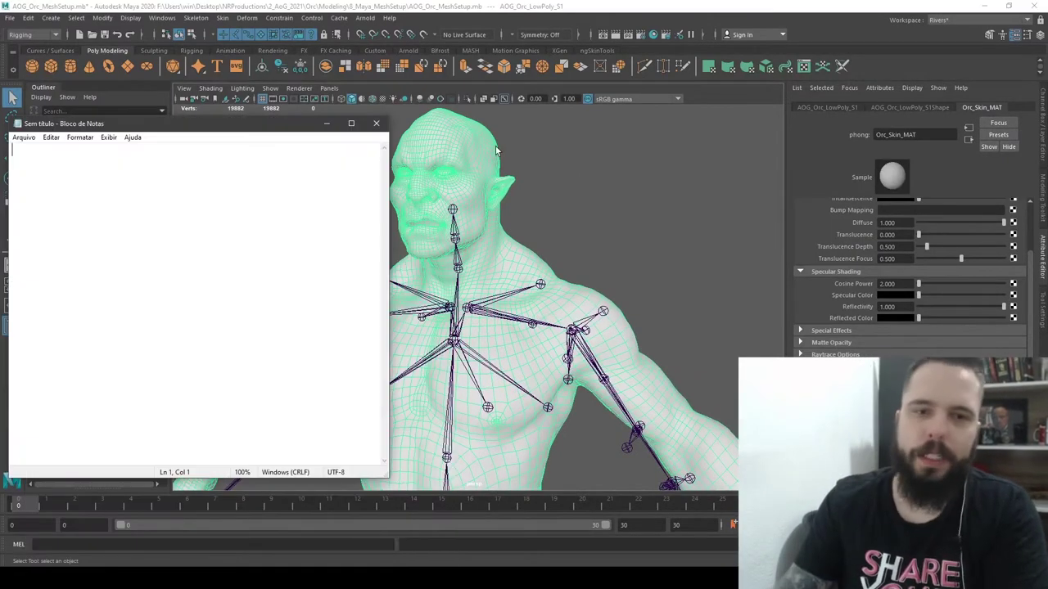
drag(226, 123, 299, 100)
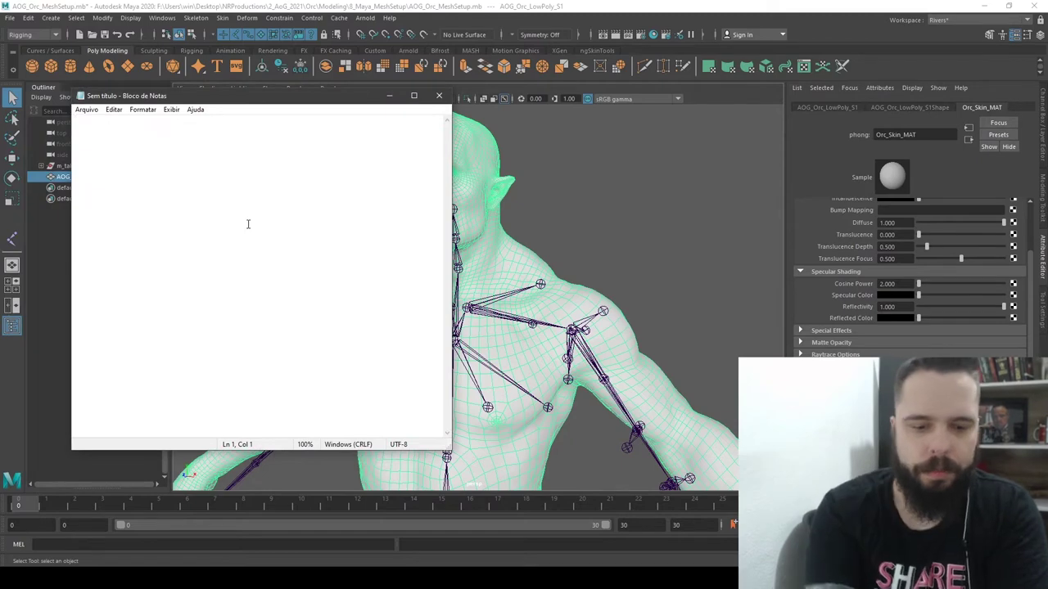
Type pipeline notes, then select them and start typing MESH LOW POLY over them
text(CRIA DO ZERO)
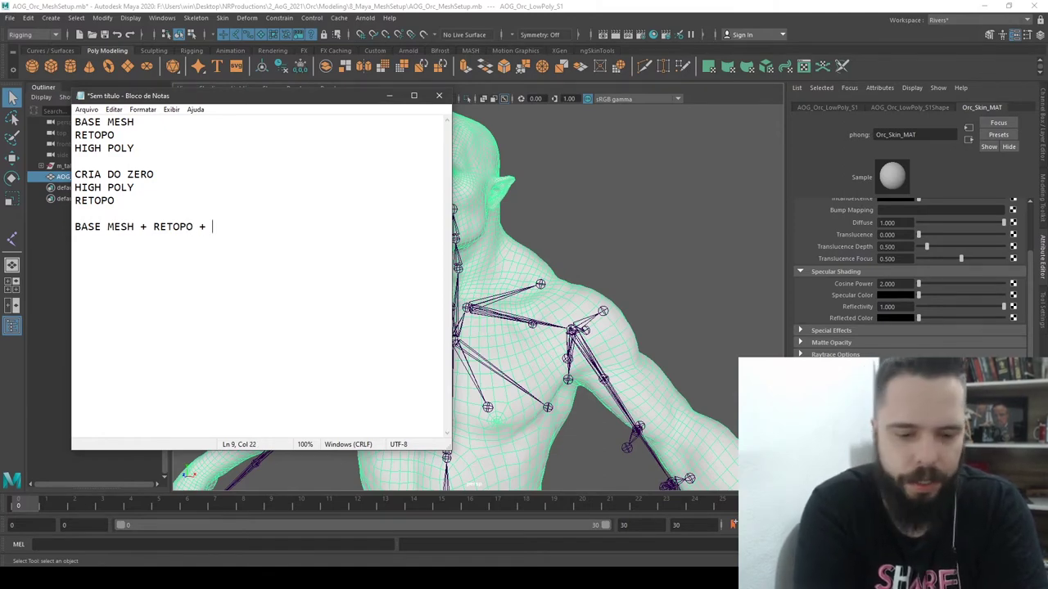
key(shift+Home)
key(shift+Up)
key(shift+Up)
key(shift+Up)
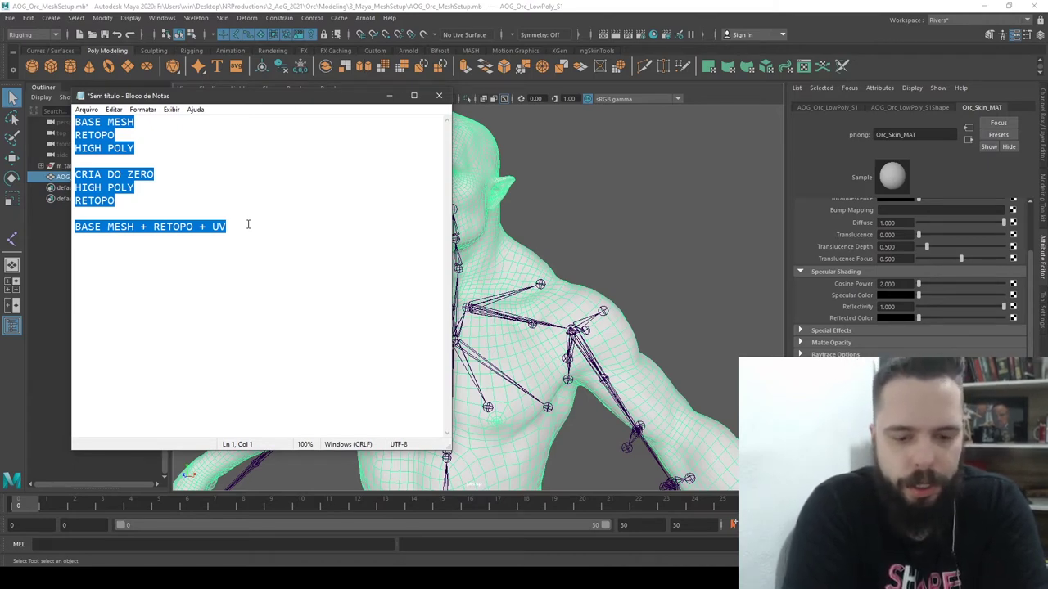
text(MESH LOW POLY)
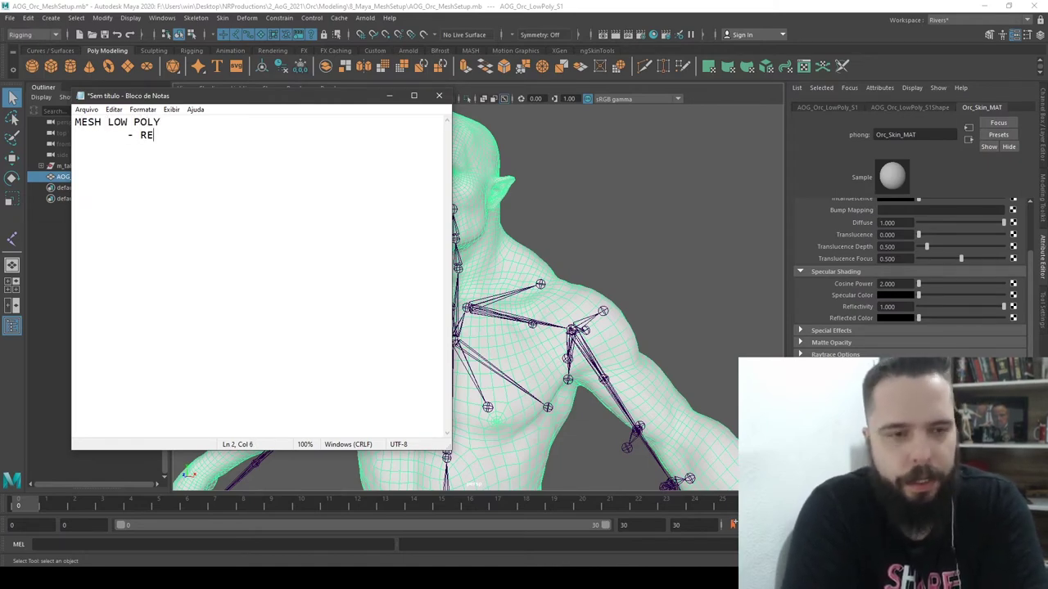
Add a TEXTURA section with HIGH POLY, BAKE and VOXEL items, then select those items
text(LOGIA)
text(- MALHA ABERTA)
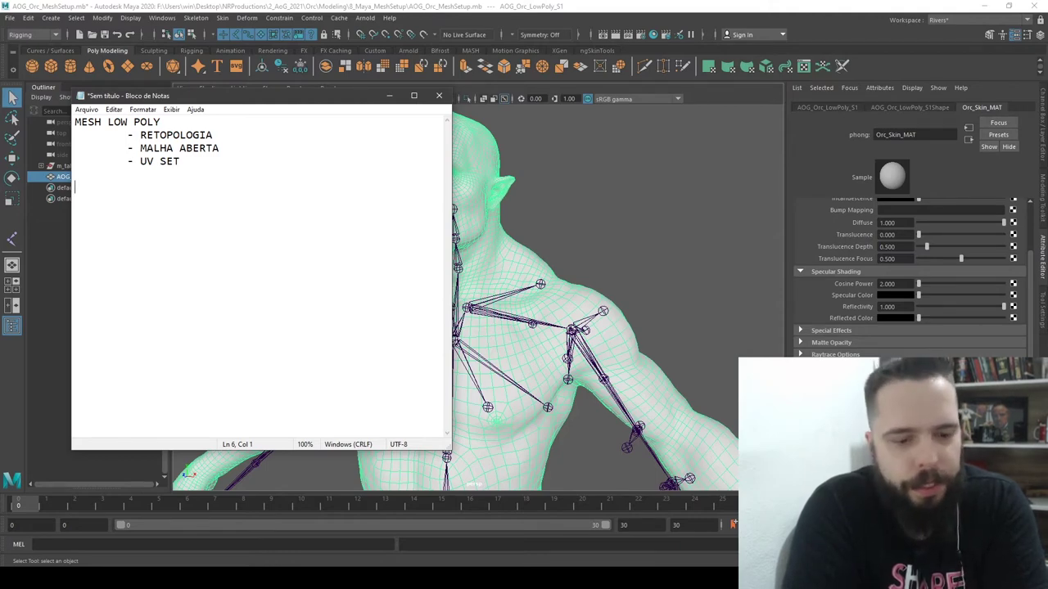
text(TE)
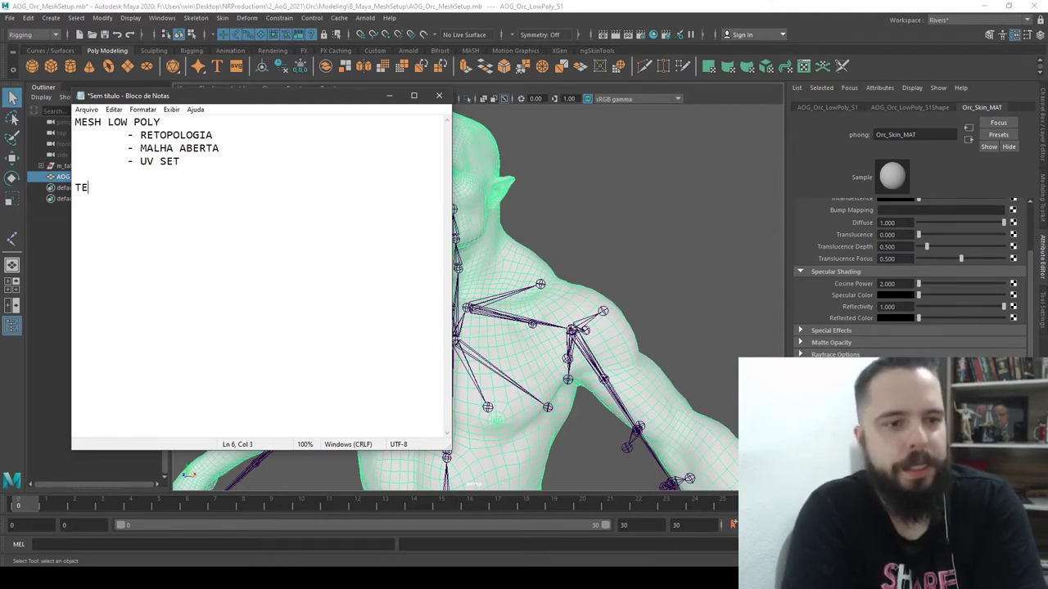
text(XTURA)
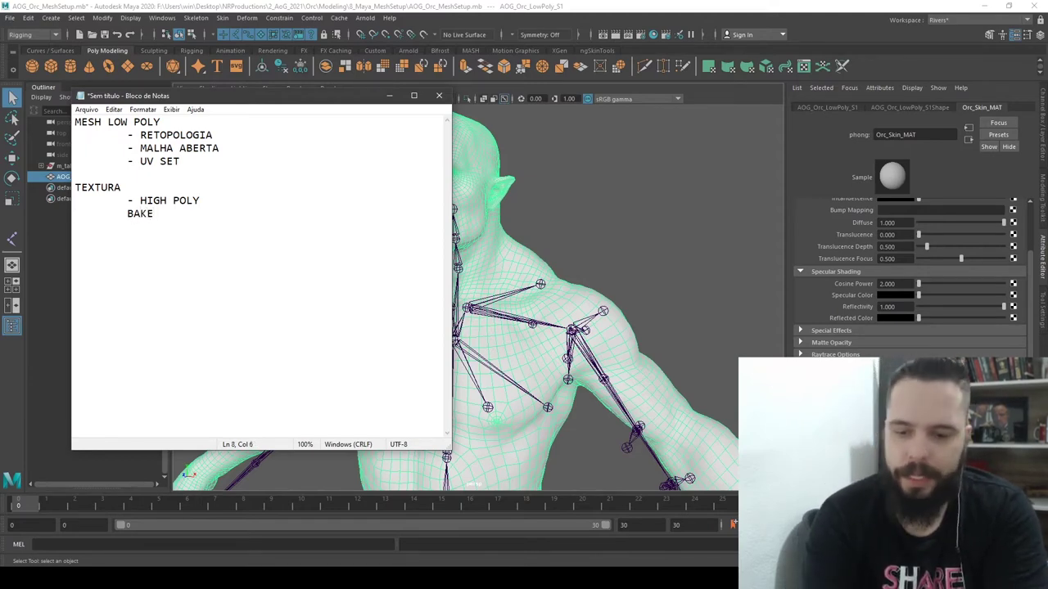
click(75, 214)
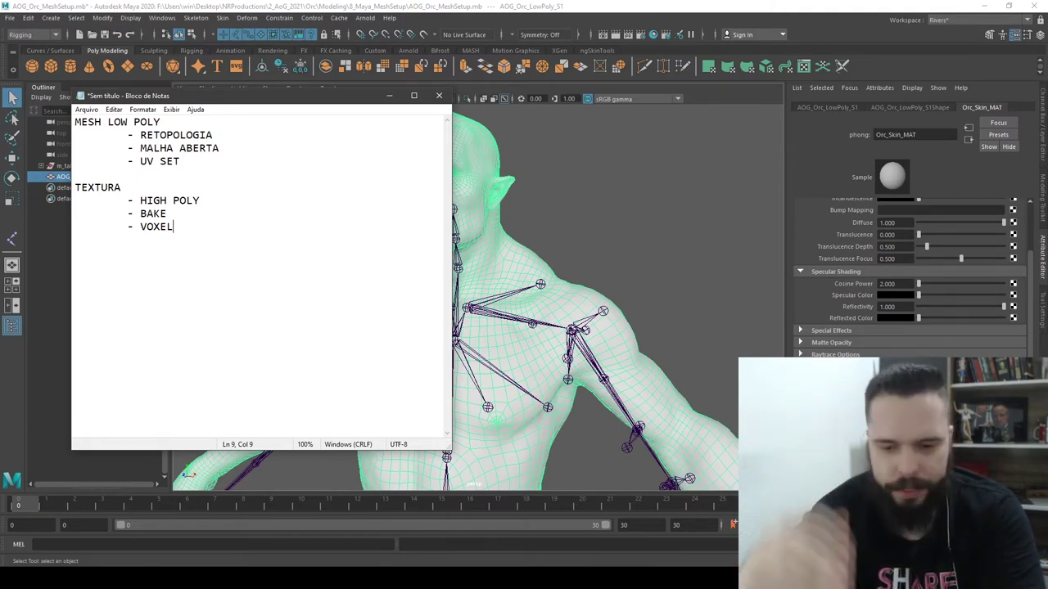
key(shift+Up)
key(shift+Up)
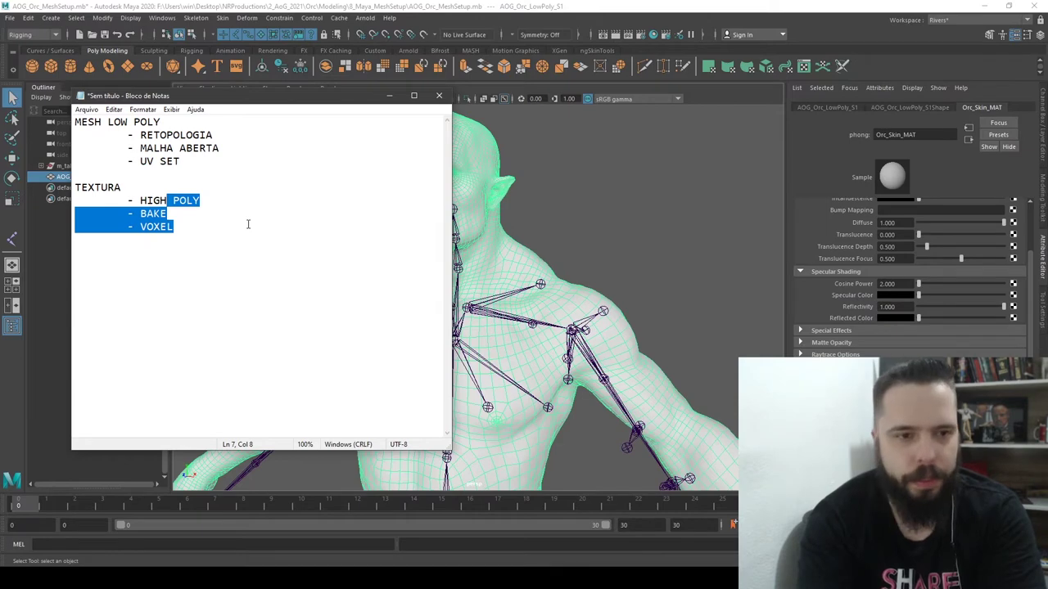
Replace the texture items with MAPAS and add RIGGING and TECH ART headings
text(MAPAS)
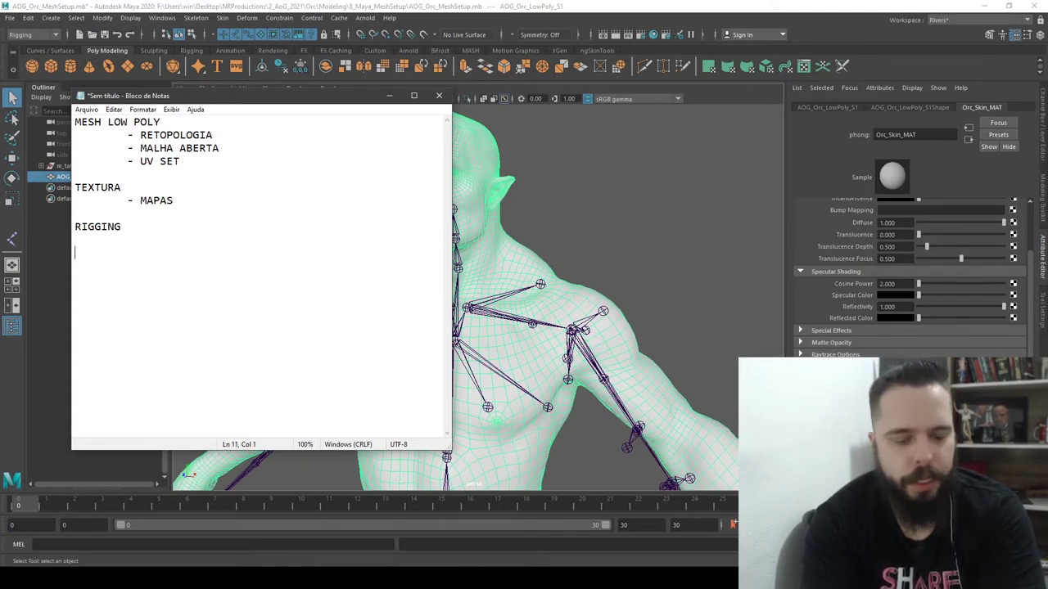
text(TECH ART)
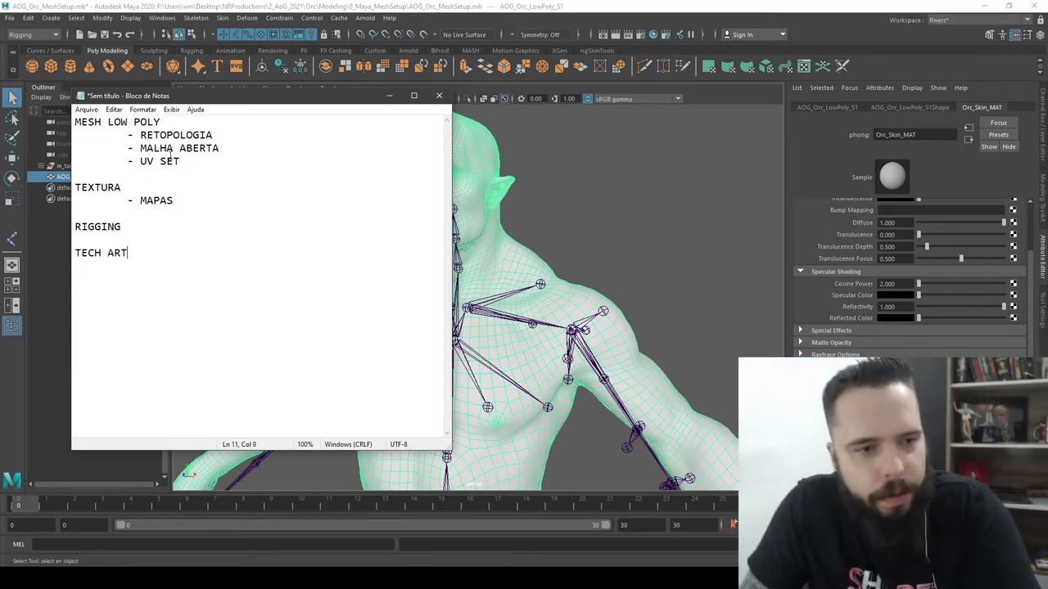
key(shift+Home)
key(shift+Up)
key(shift+Up)
key(shift+Up)
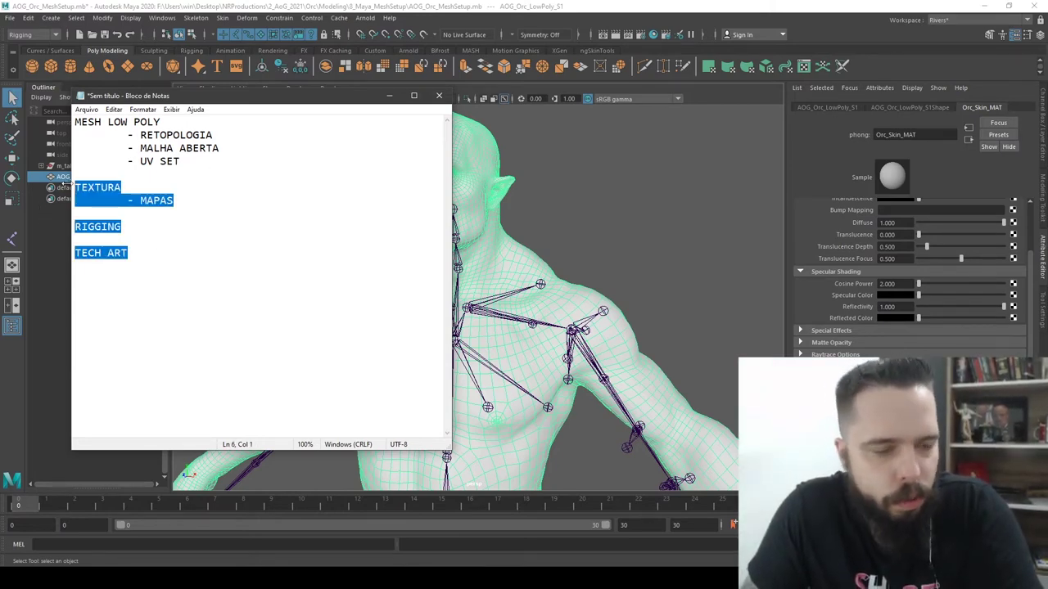
click(190, 161)
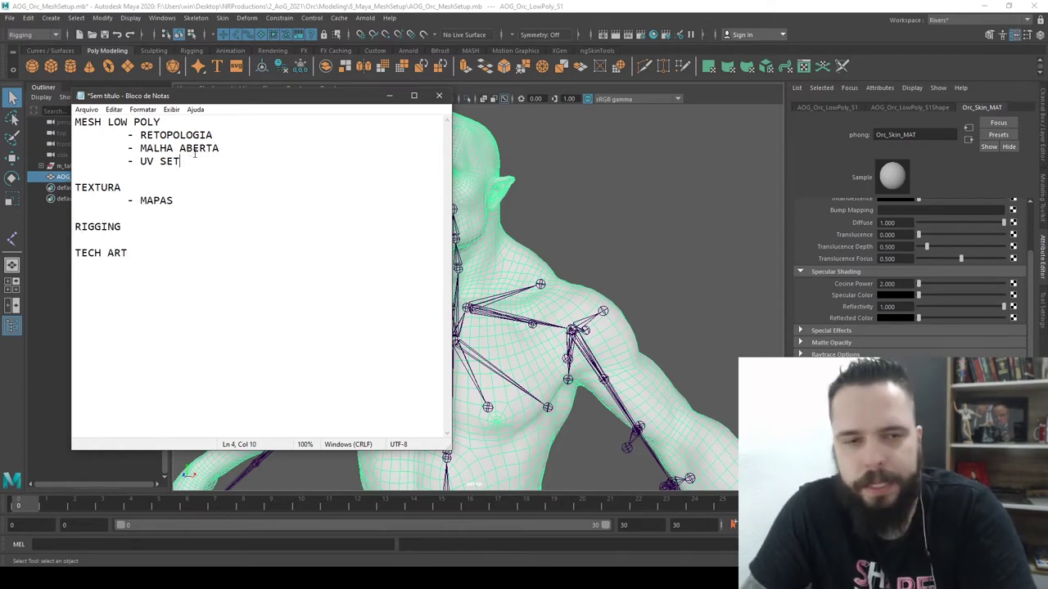
Highlight the MESH LOW POLY and TEXTURA headings, then flash-select the whole outline repeatedly
drag(171, 121, 76, 124)
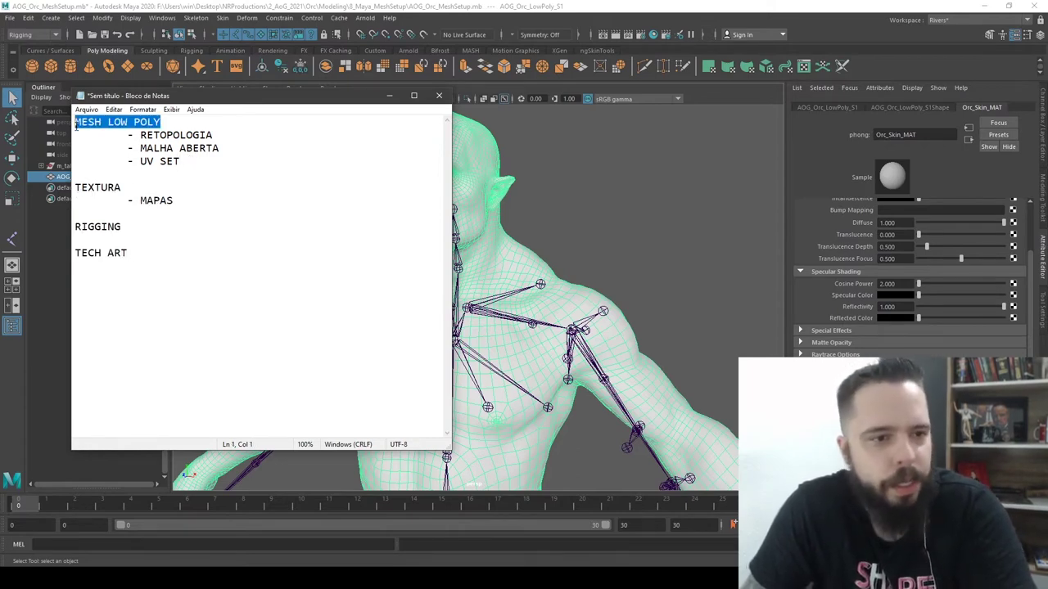
drag(144, 189, 75, 188)
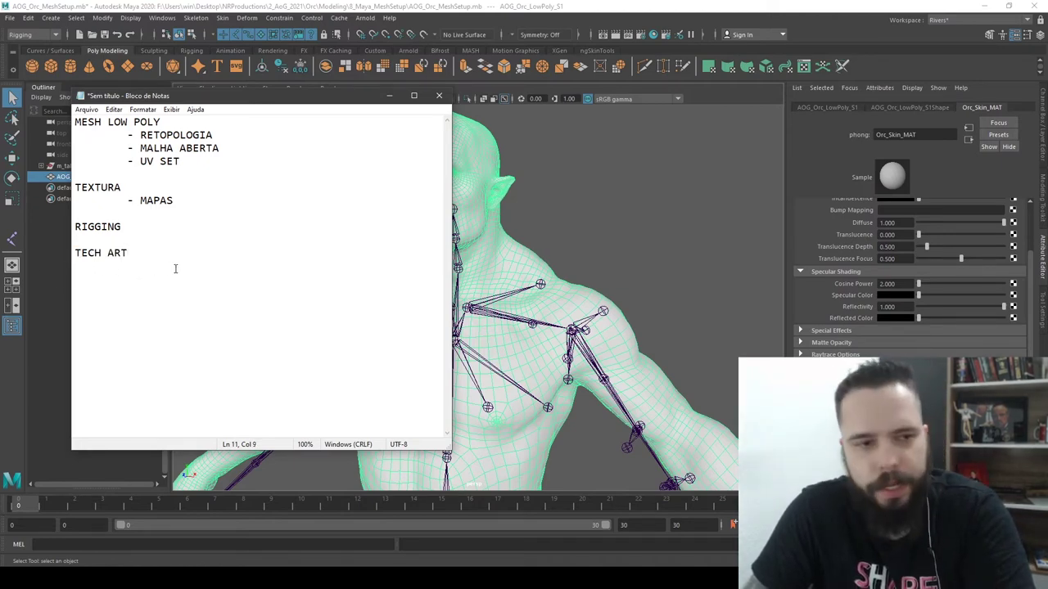
key(ctrl+a)
click(204, 372)
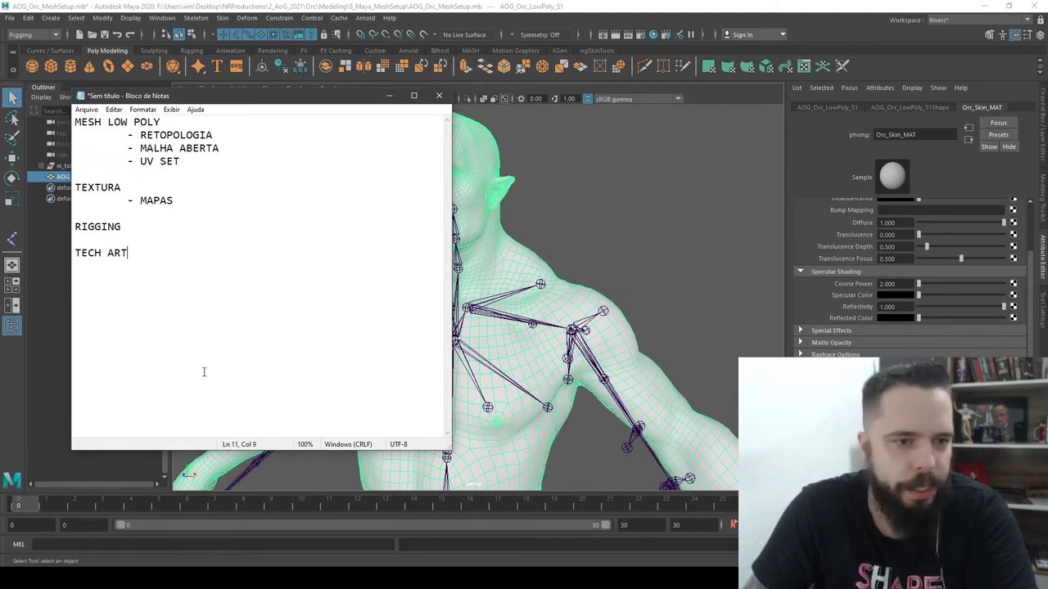
key(ctrl+a)
click(185, 317)
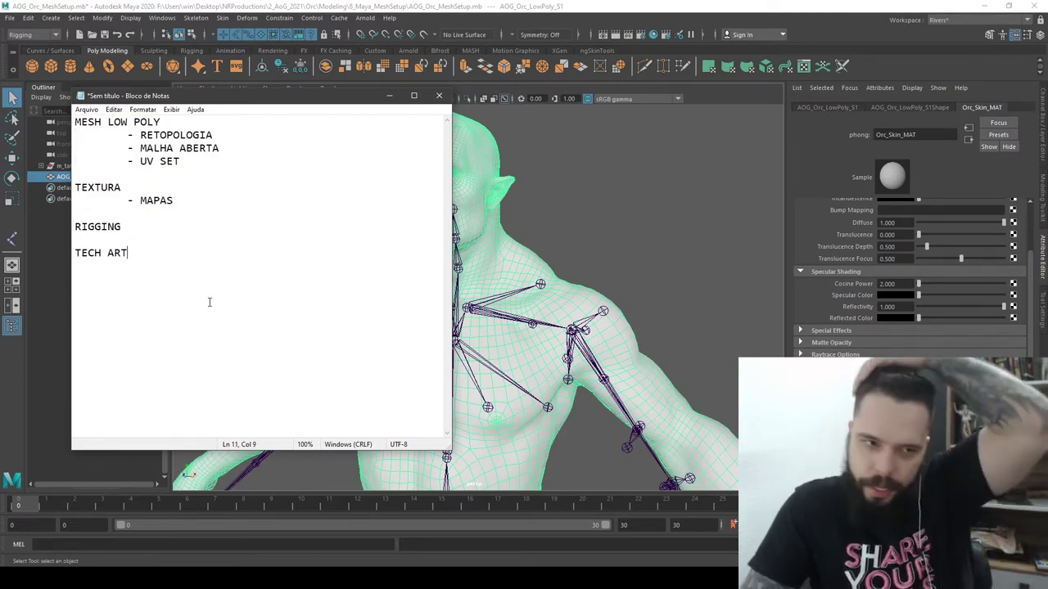
key(ctrl+a)
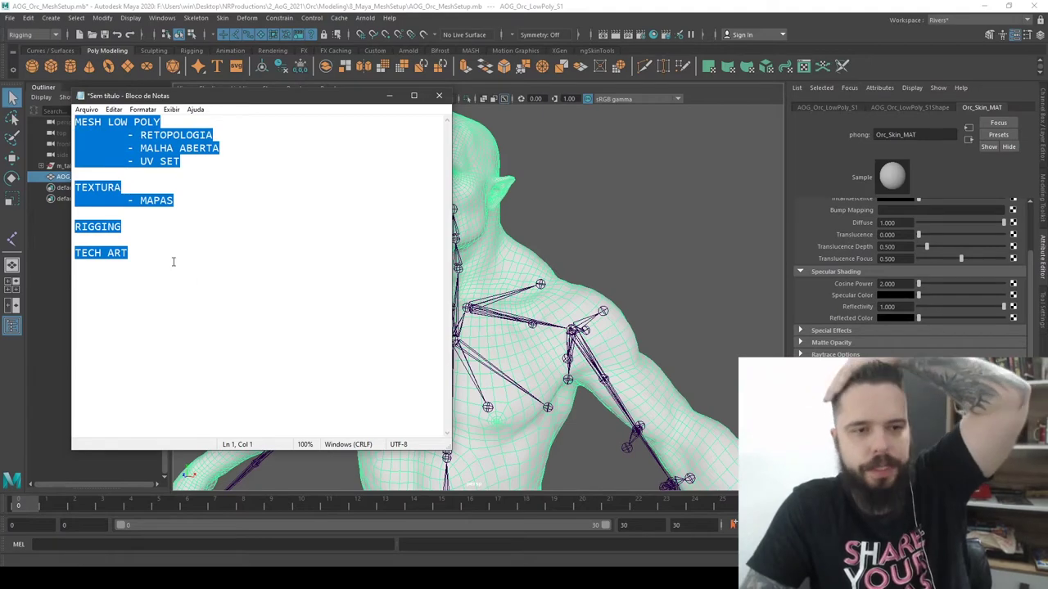
click(175, 264)
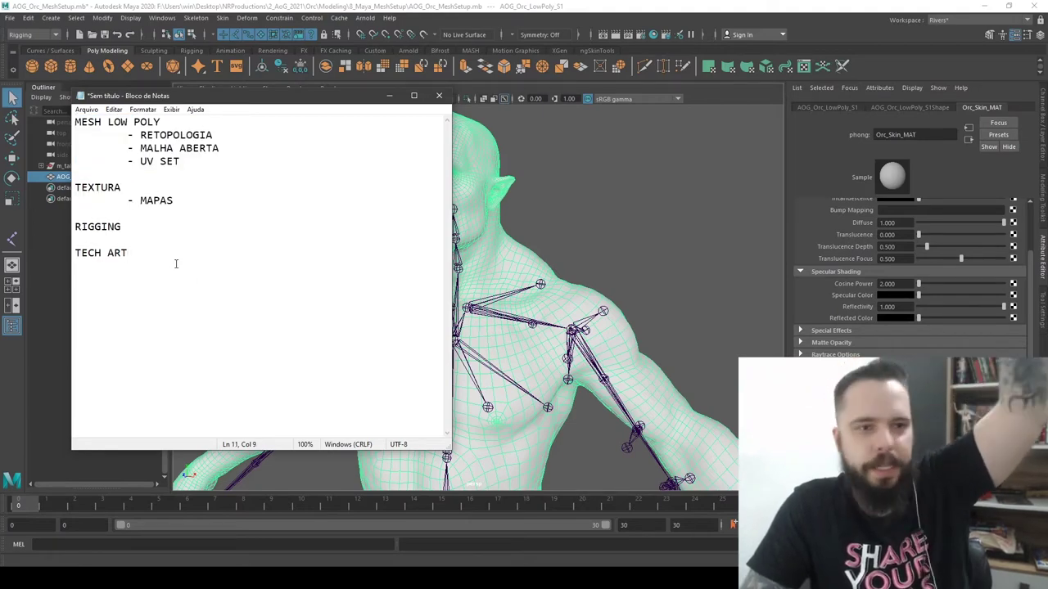
key(ctrl+a)
click(233, 302)
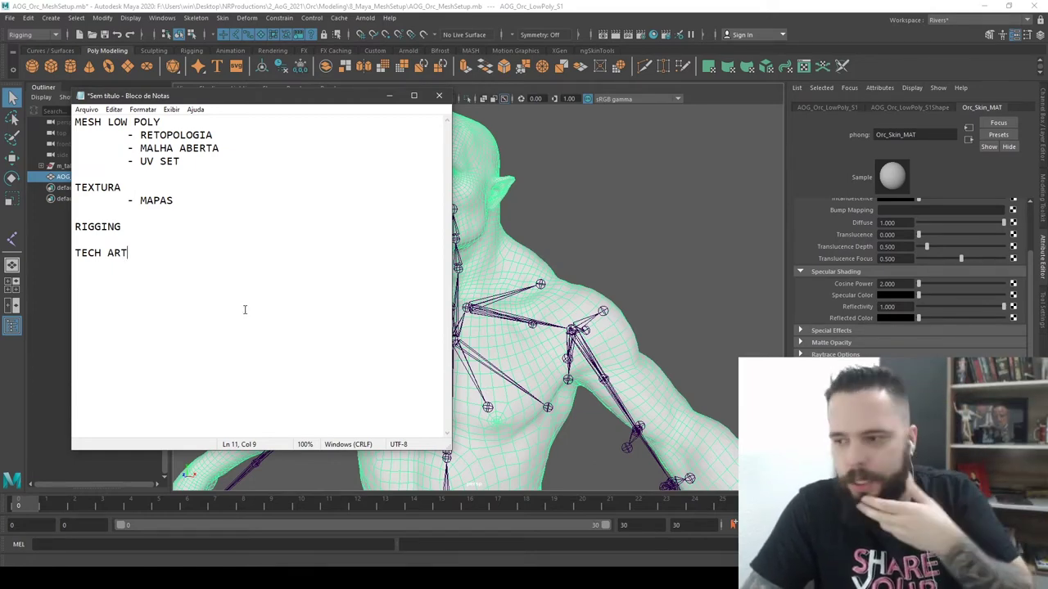
key(ctrl+a)
click(239, 308)
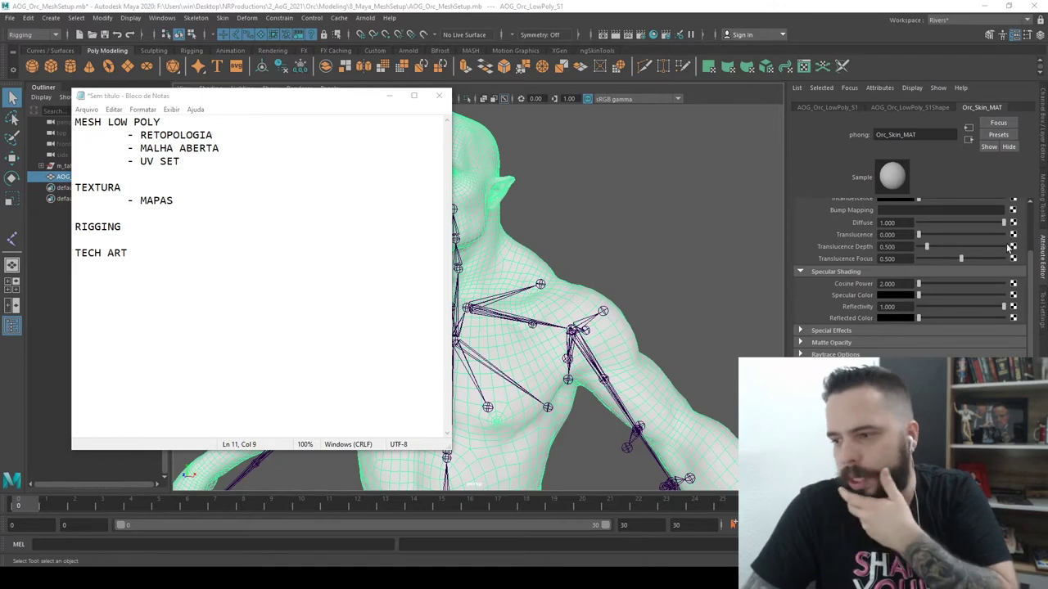
Highlight the TECH ART heading, the outline and the UV SET line, then bring Maya forward
click(201, 311)
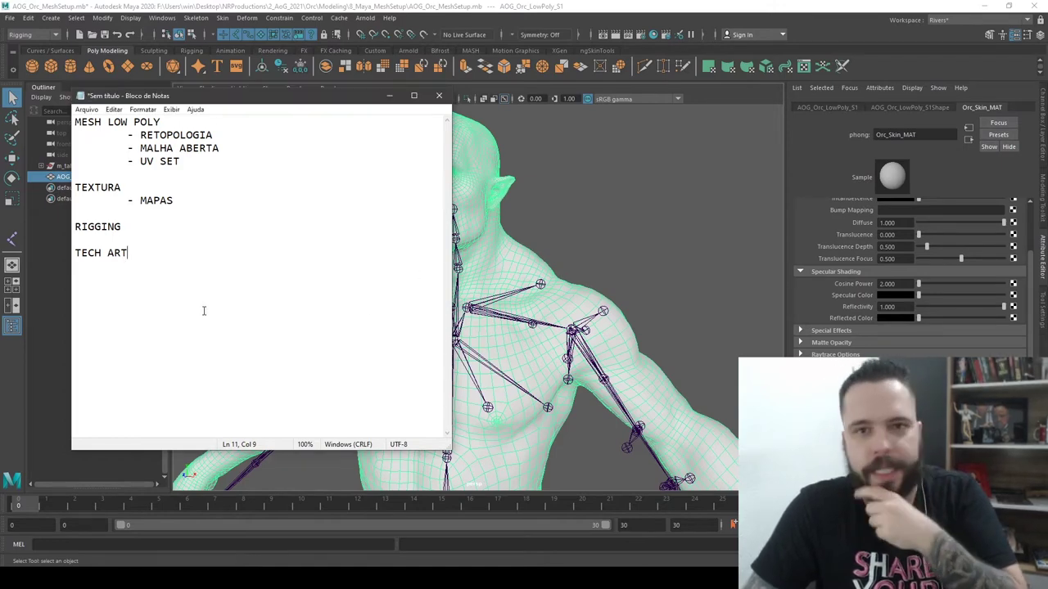
drag(170, 264, 33, 266)
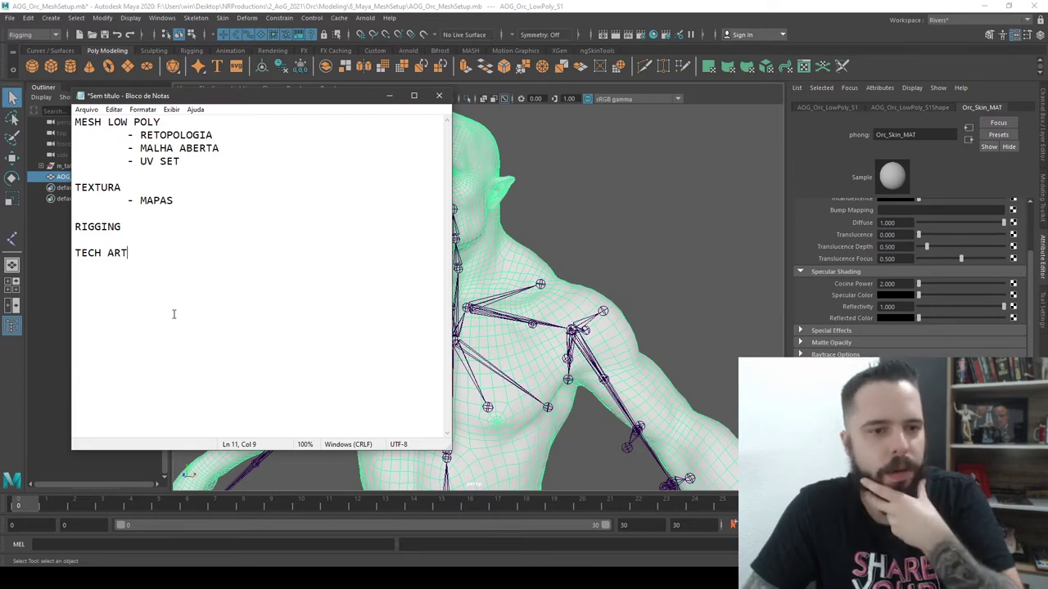
key(ctrl+a)
click(212, 279)
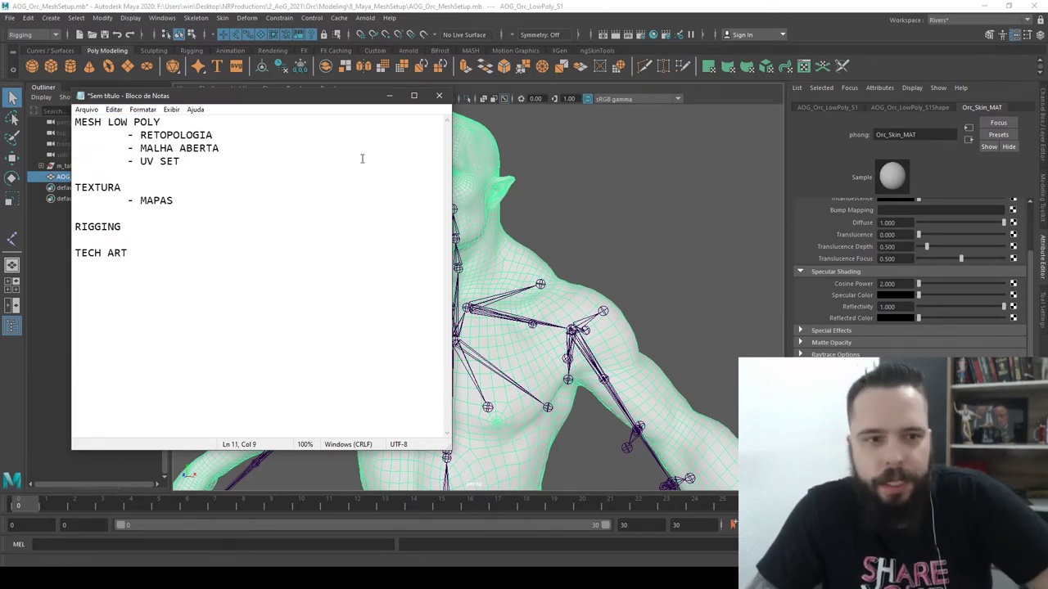
key(shift+Home)
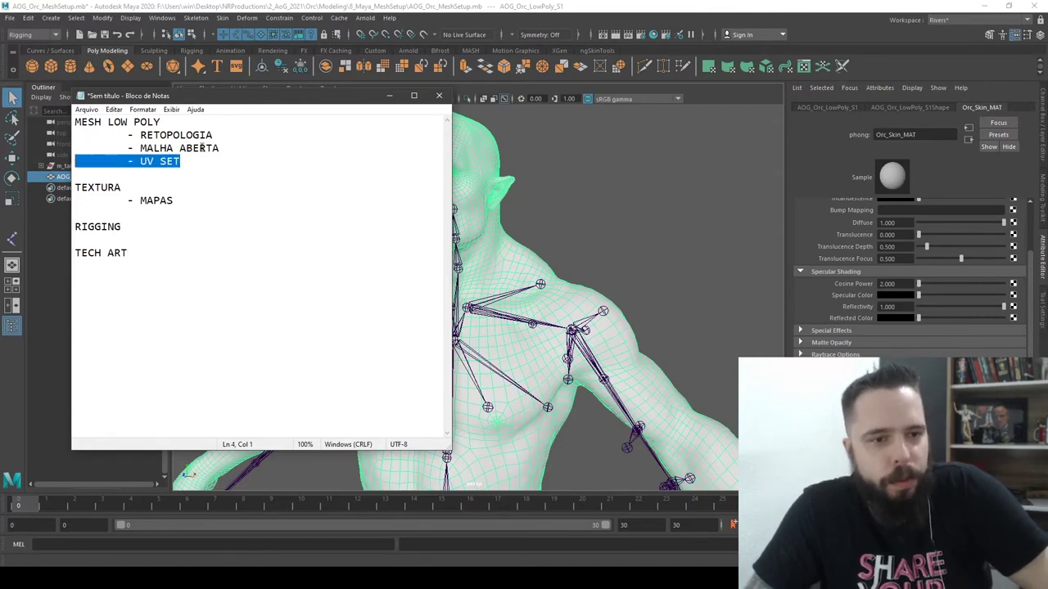
click(211, 160)
click(583, 5)
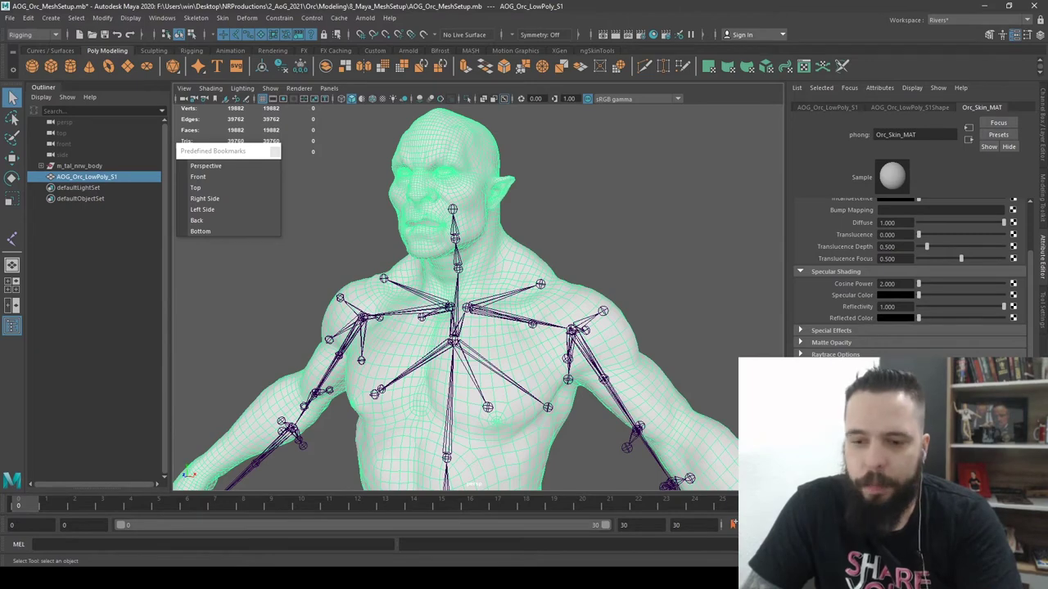
In Unreal, lower the camera speed from 4 to 2, fly around the orc, and select Orc_Low
key(alt+Tab)
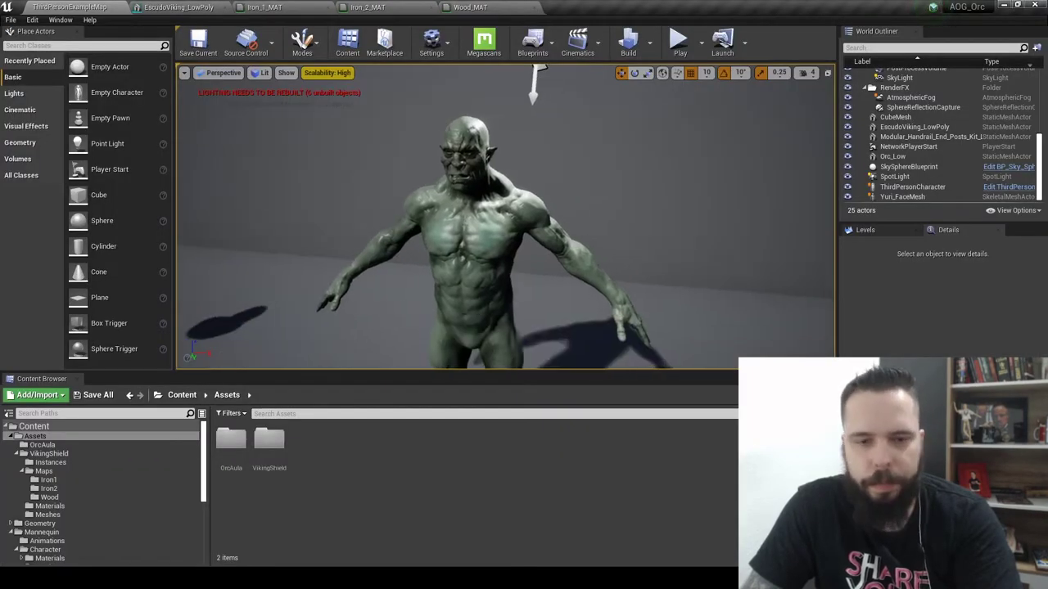
right_drag(534, 82, 621, 86)
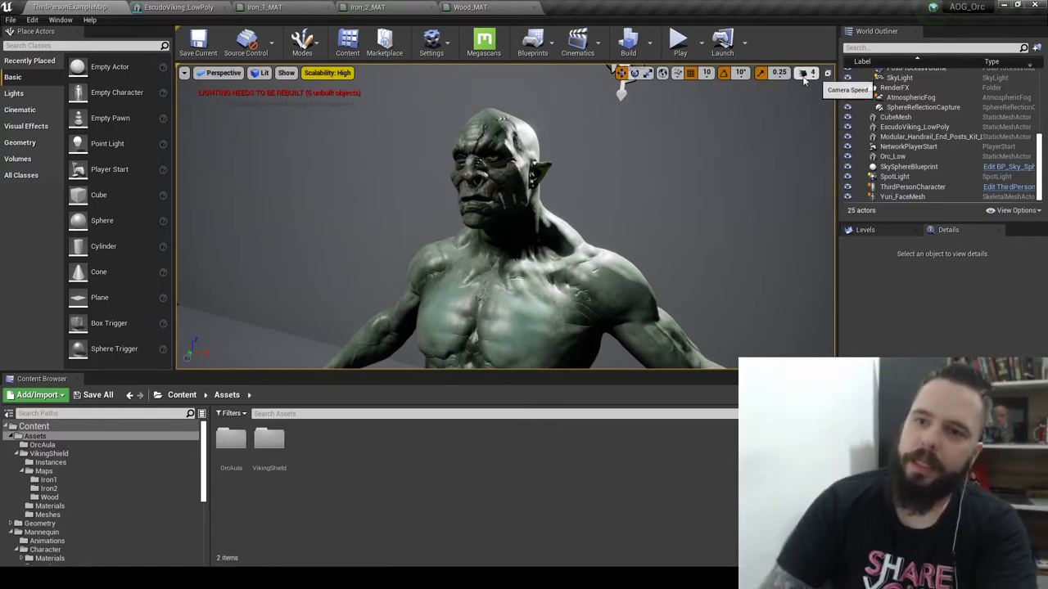
click(804, 74)
drag(835, 99, 815, 99)
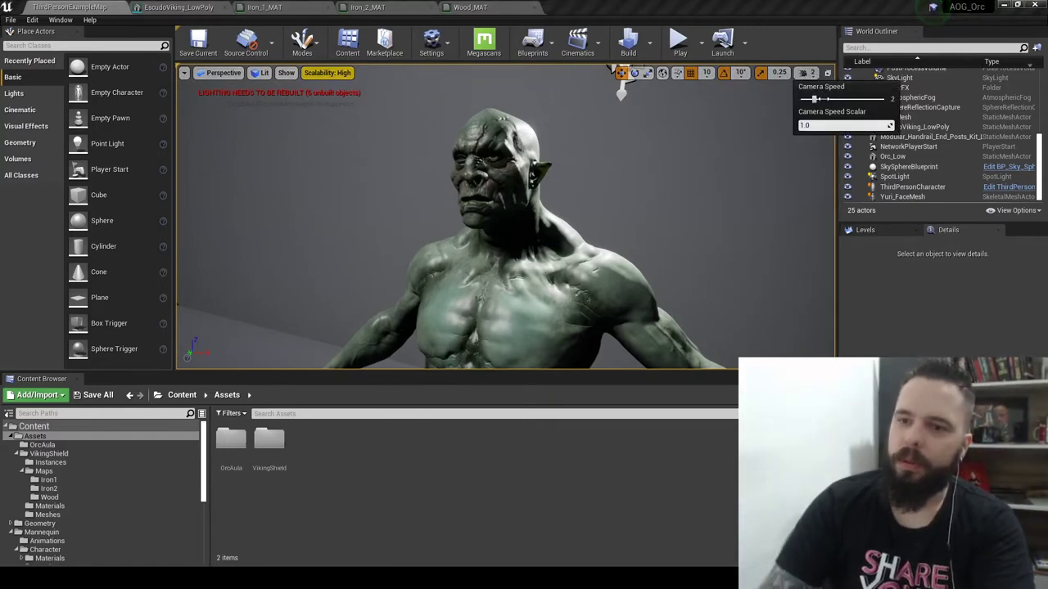
mouse_move(564, 202)
right_down()
mouse_move(609, 82)
mouse_move(655, 90)
right_up()
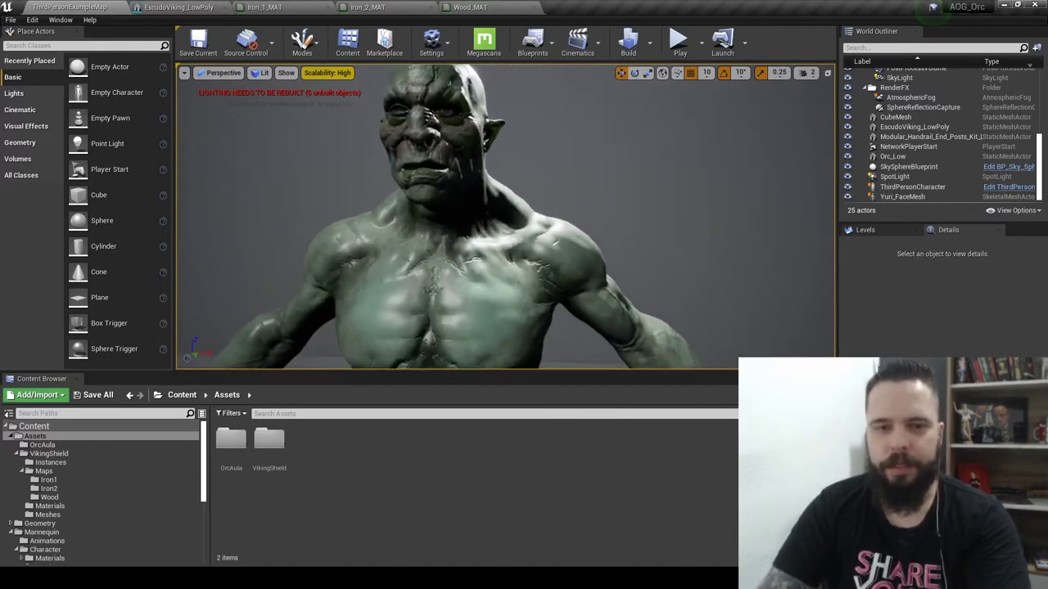
mouse_move(655, 90)
right_down()
mouse_move(631, 82)
mouse_move(680, 81)
mouse_move(601, 199)
right_up()
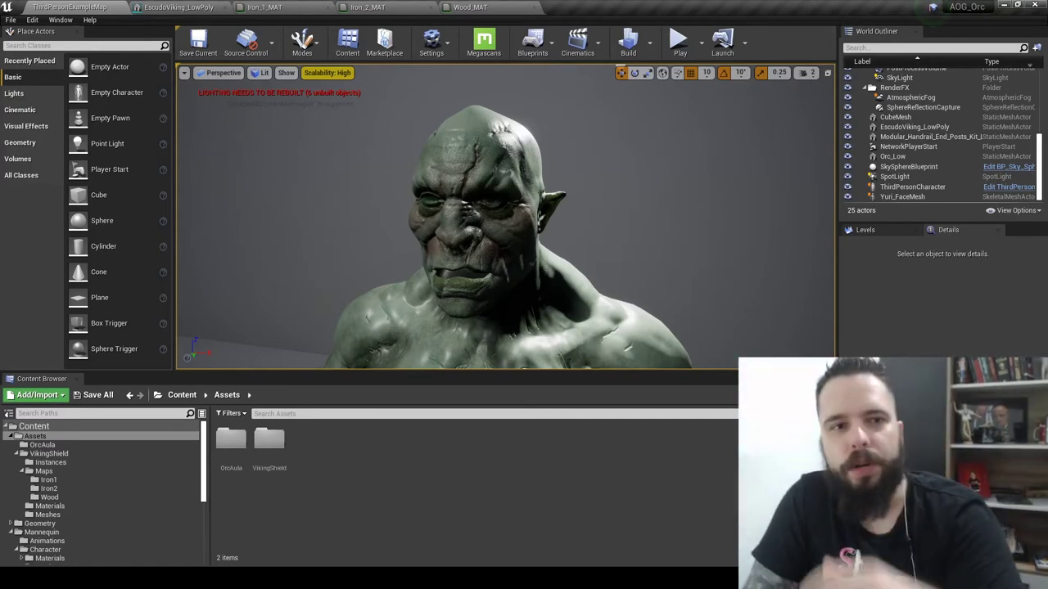
alt+drag(506, 175, 573, 175)
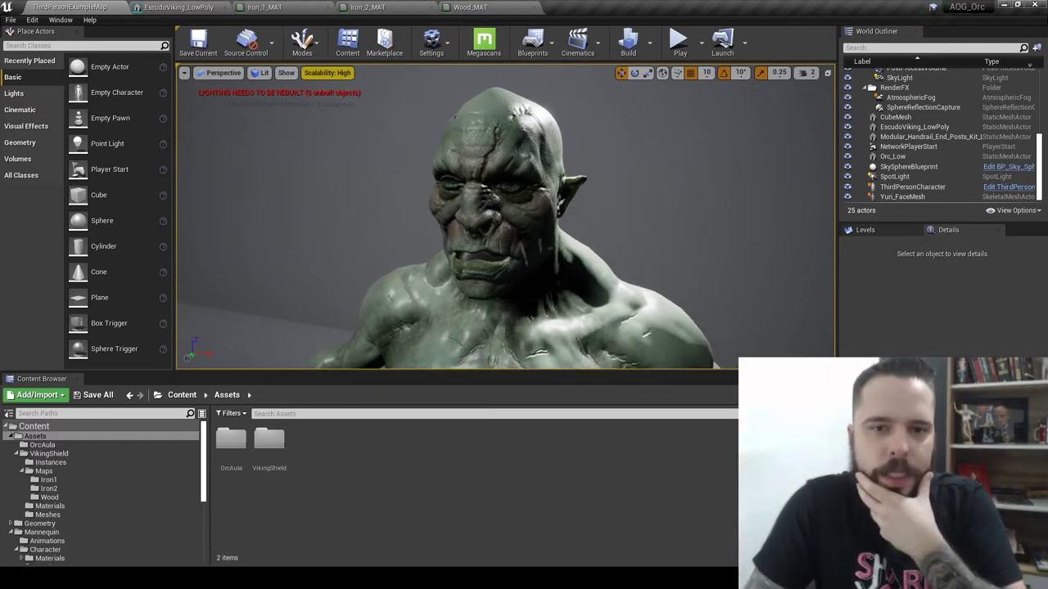
click(527, 147)
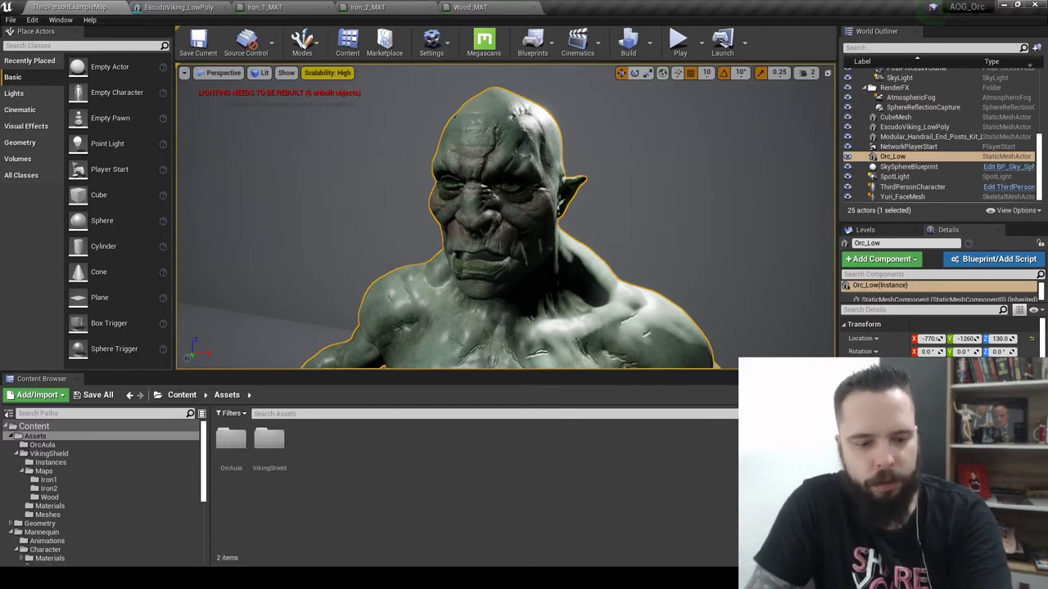
Orbit around Orc_Low to see its back and torso, zooming in toward the head
alt+drag(505, 217, 98, 217)
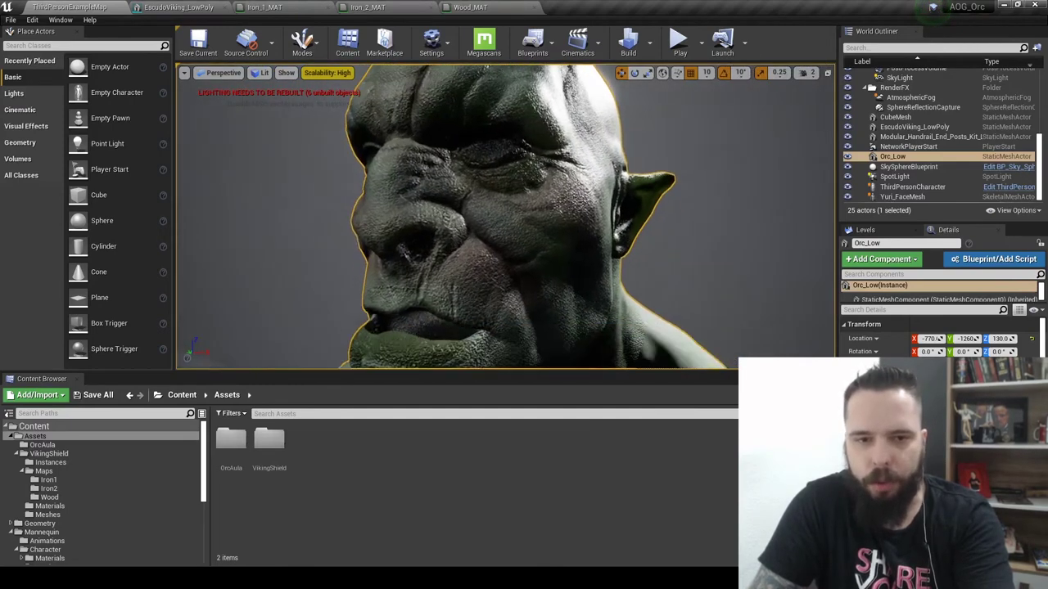
alt+right_drag(458, 217, 409, 217)
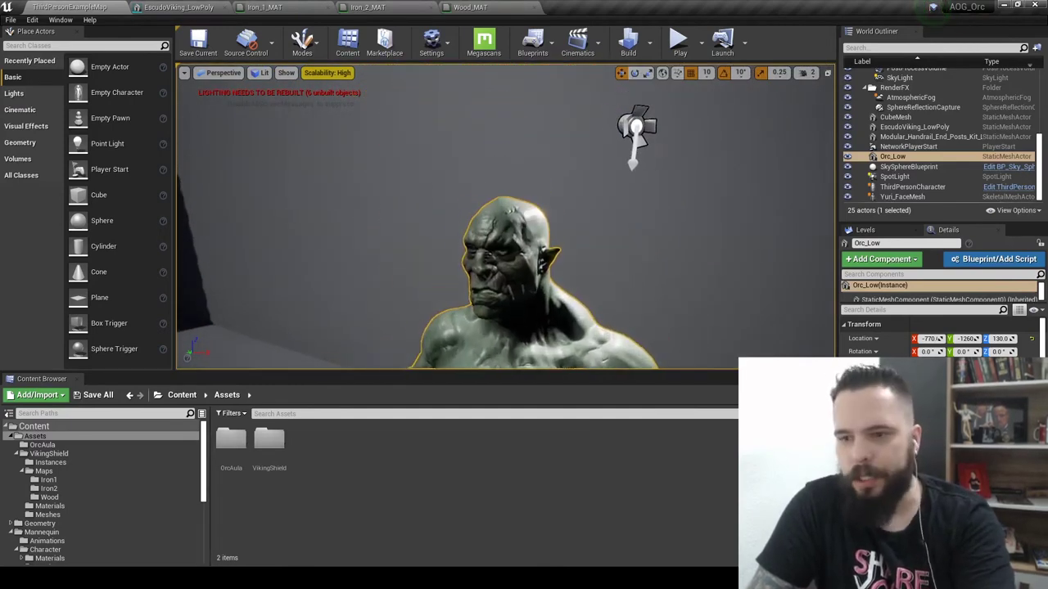
mouse_move(409, 216)
alt+mouse_down()
mouse_move(327, 217)
mouse_move(376, 217)
alt+mouse_up()
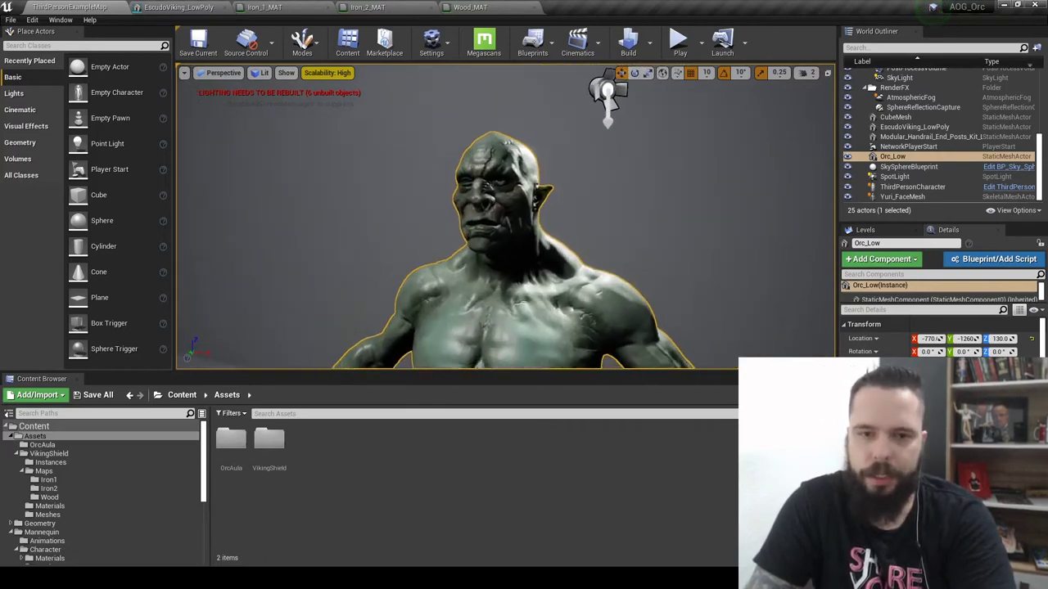
mouse_move(524, 174)
alt+mouse_down()
mouse_move(501, 175)
mouse_move(524, 174)
alt+mouse_up()
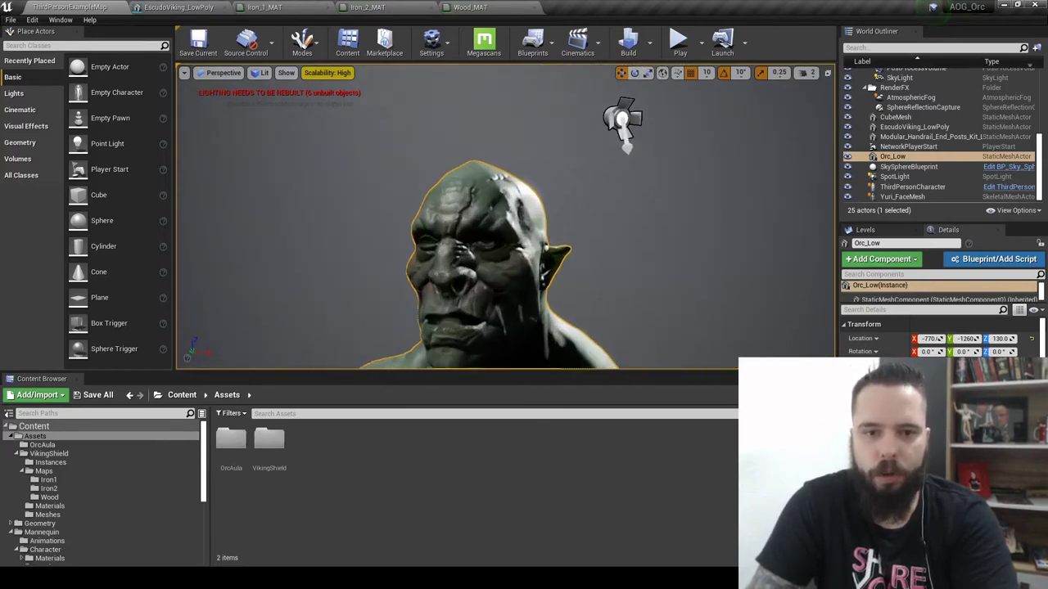
scroll(505, 217, up, 5)
alt+drag(505, 217, 519, 215)
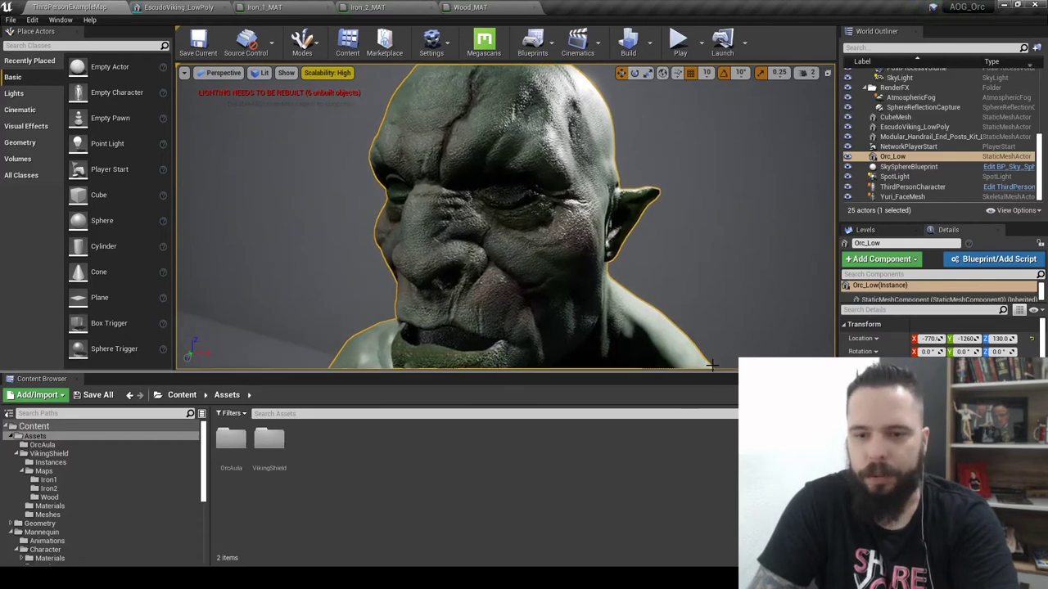
Drag the splitter down for a taller viewport, inspect the head texture, and frame the orc with F
drag(727, 395, 710, 377)
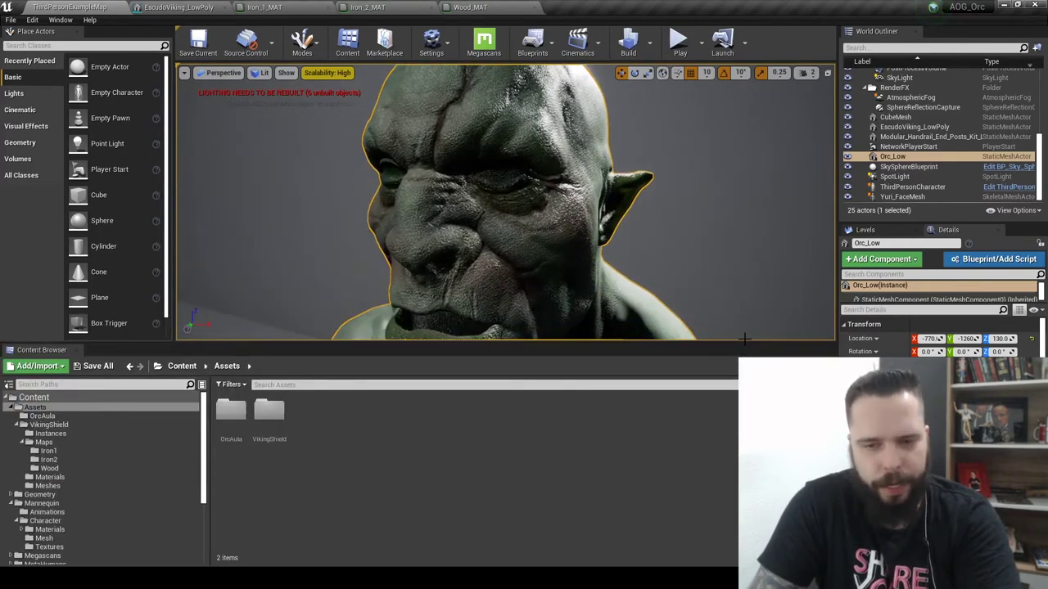
drag(745, 344, 741, 437)
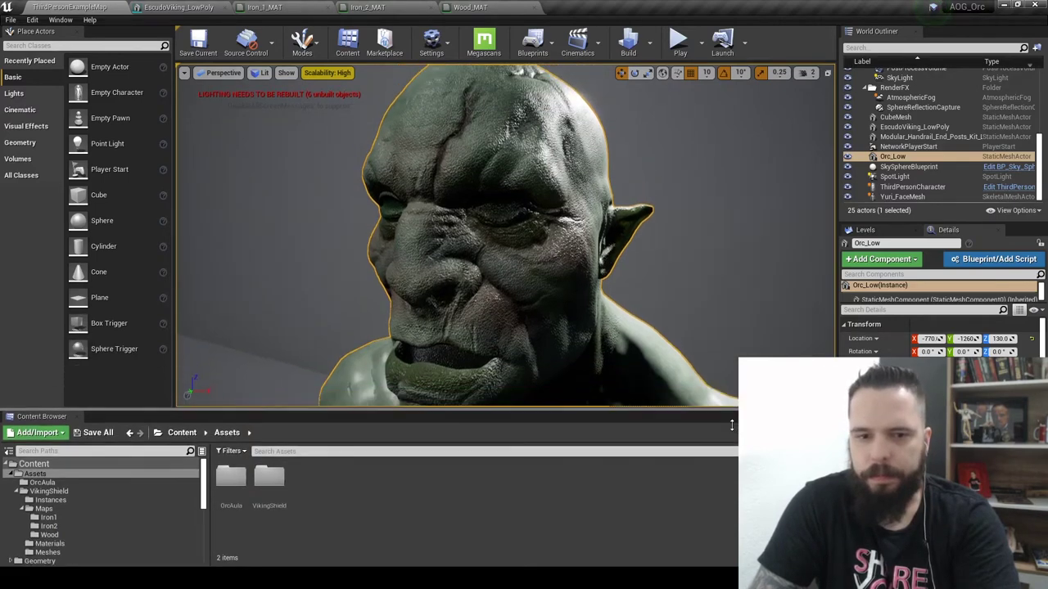
mouse_move(505, 246)
alt+mouse_down()
mouse_move(557, 245)
mouse_move(491, 246)
alt+mouse_up()
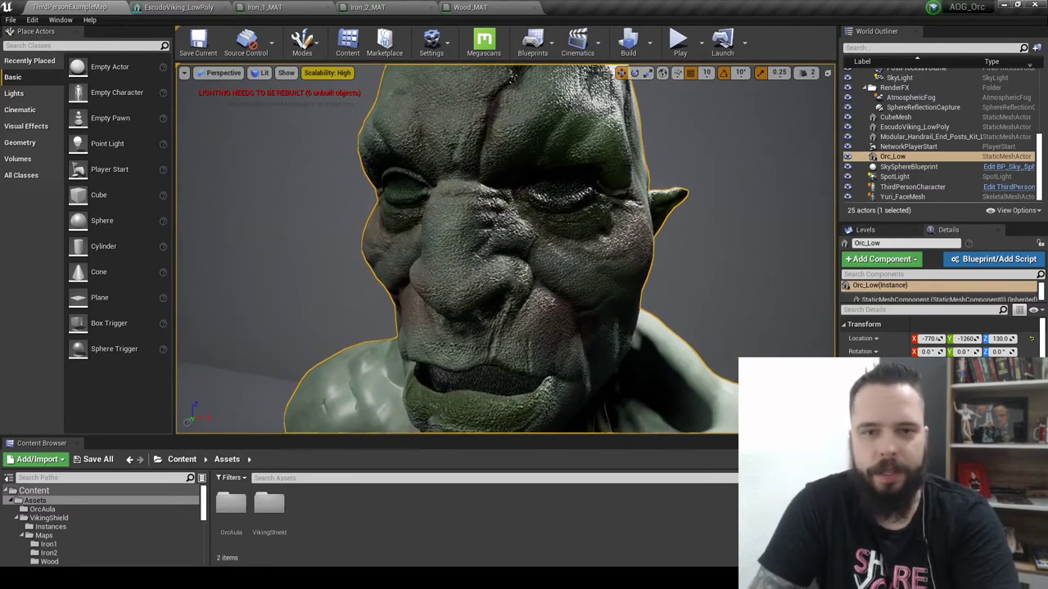
alt+drag(505, 245, 471, 239)
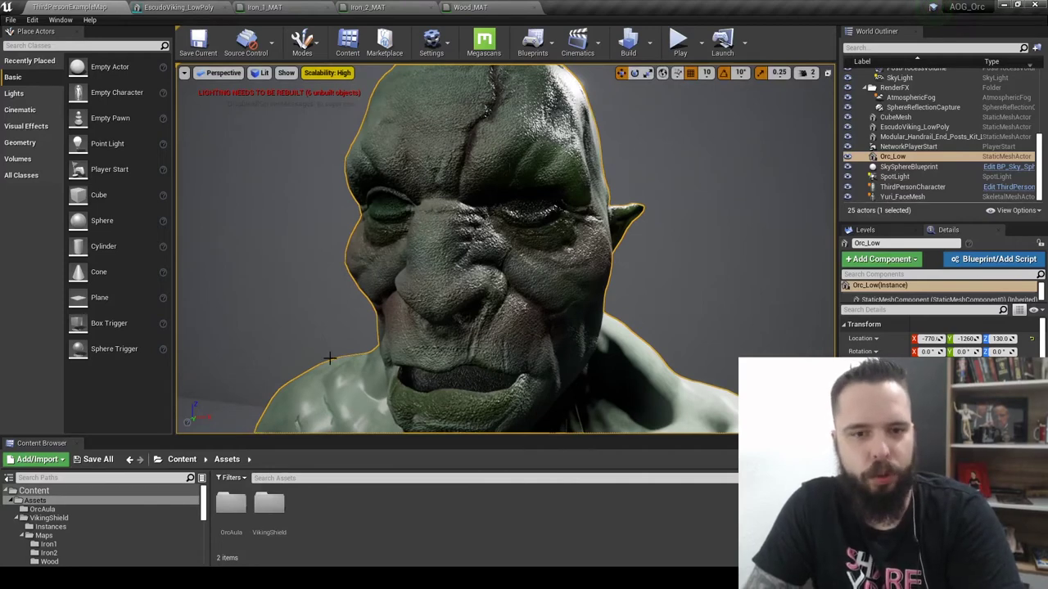
scroll(475, 377, down, 3)
alt+drag(561, 81, 507, 90)
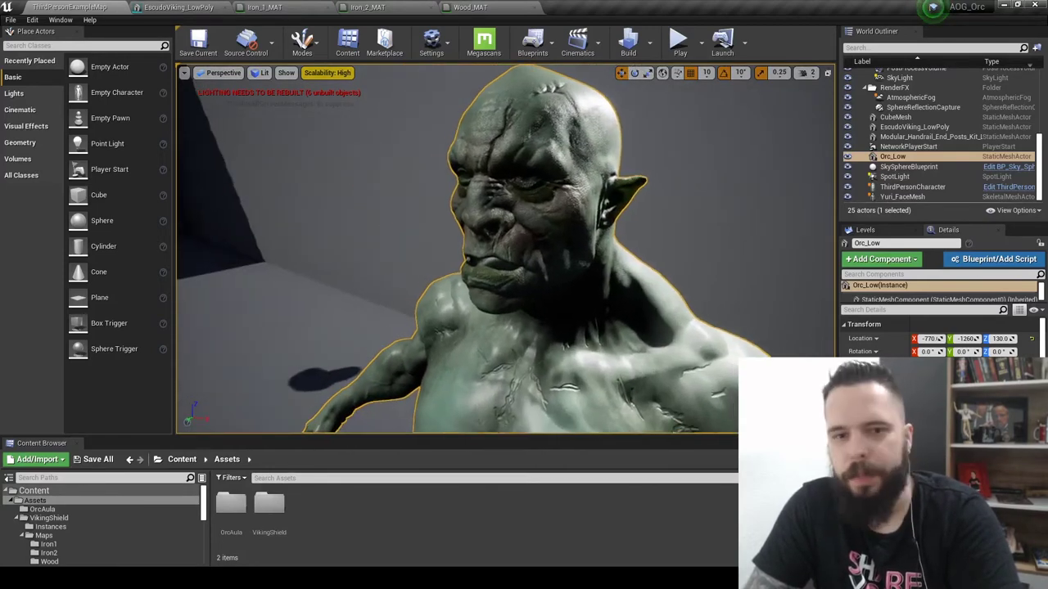
alt+drag(534, 220, 499, 221)
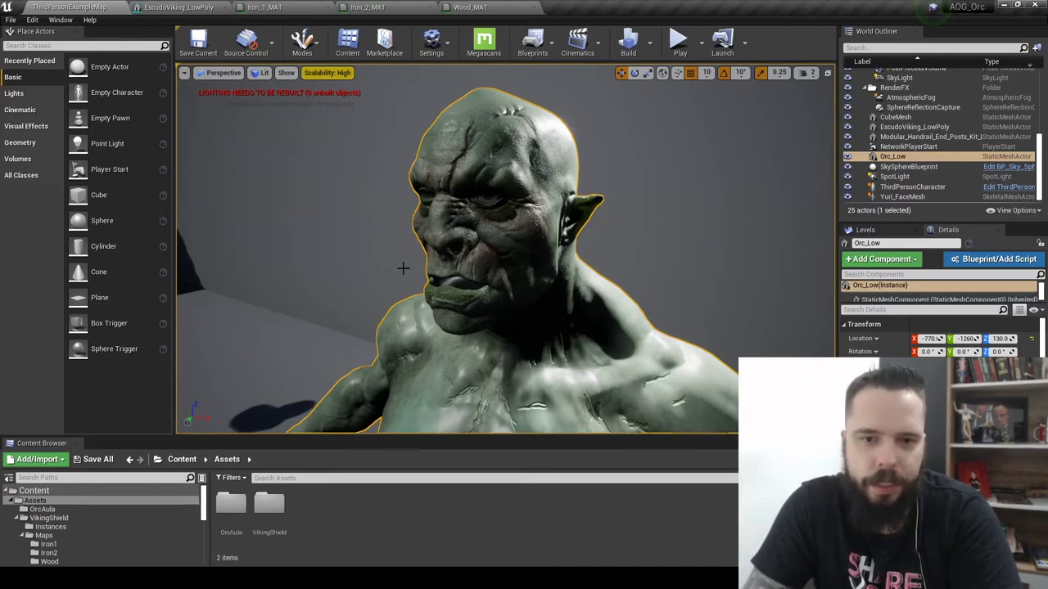
alt+drag(403, 268, 368, 270)
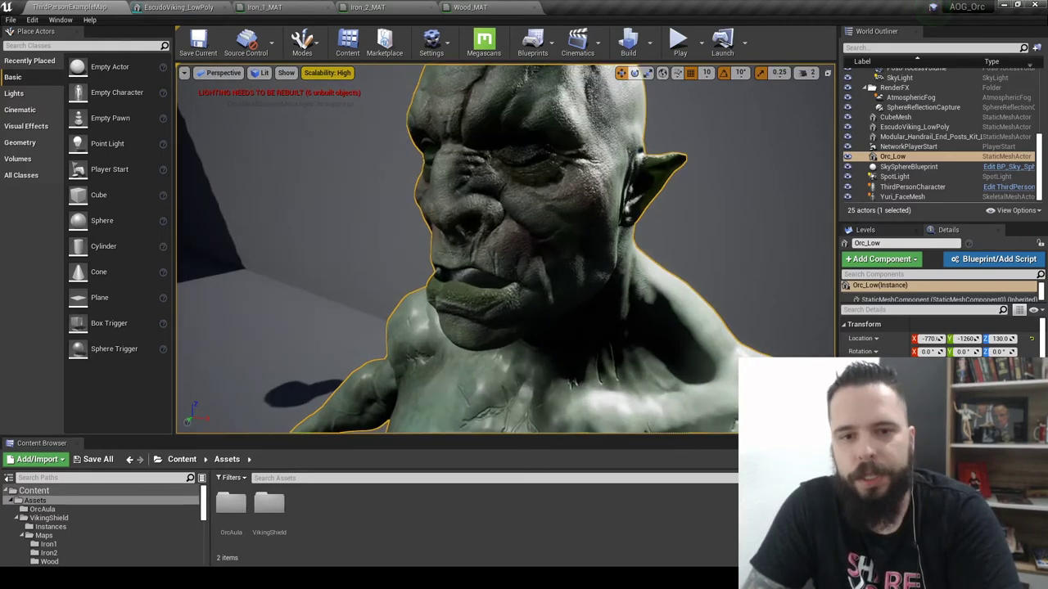
alt+drag(725, 92, 725, 90)
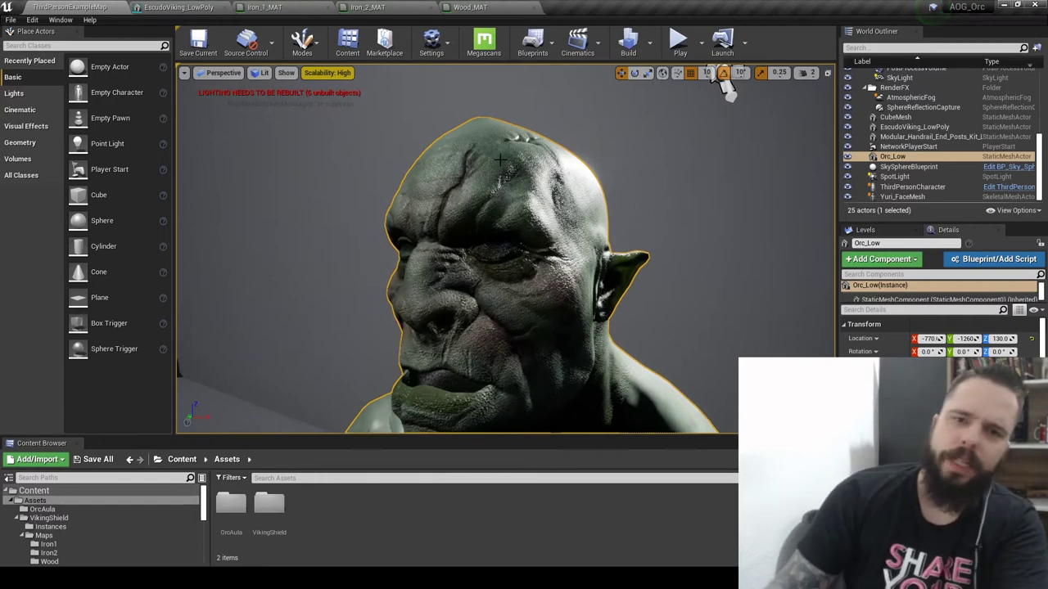
key(f)
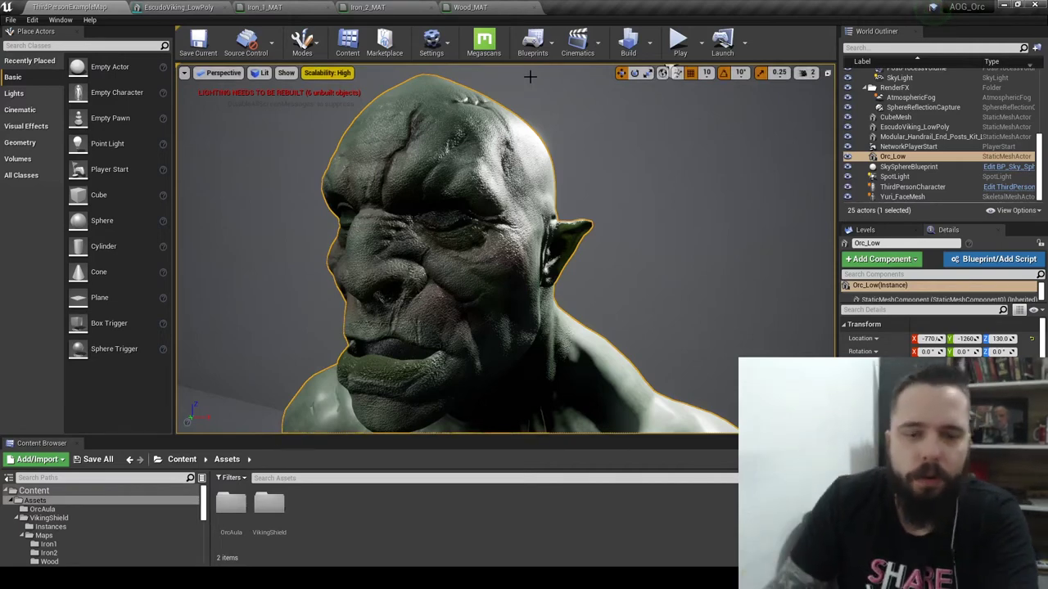
alt+drag(444, 163, 523, 100)
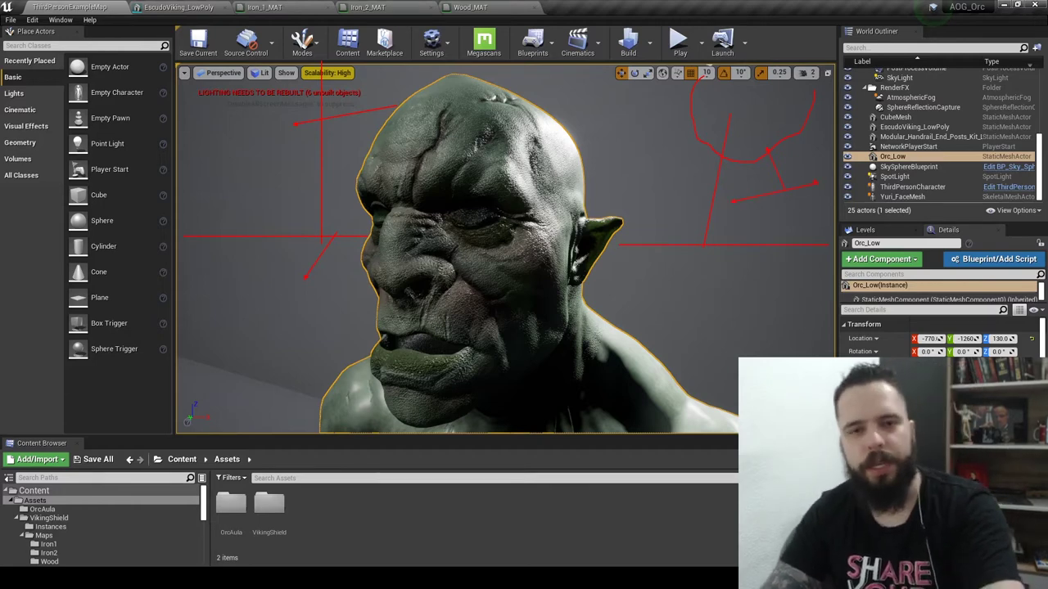
key(e)
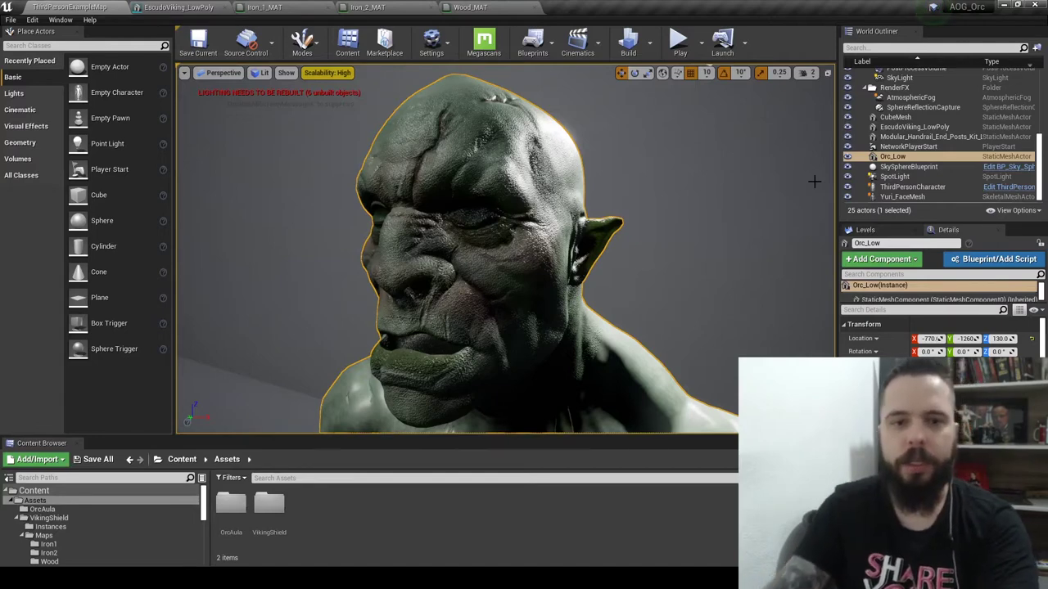
mouse_move(622, 189)
alt+mouse_down()
mouse_move(679, 70)
mouse_move(646, 74)
alt+mouse_up()
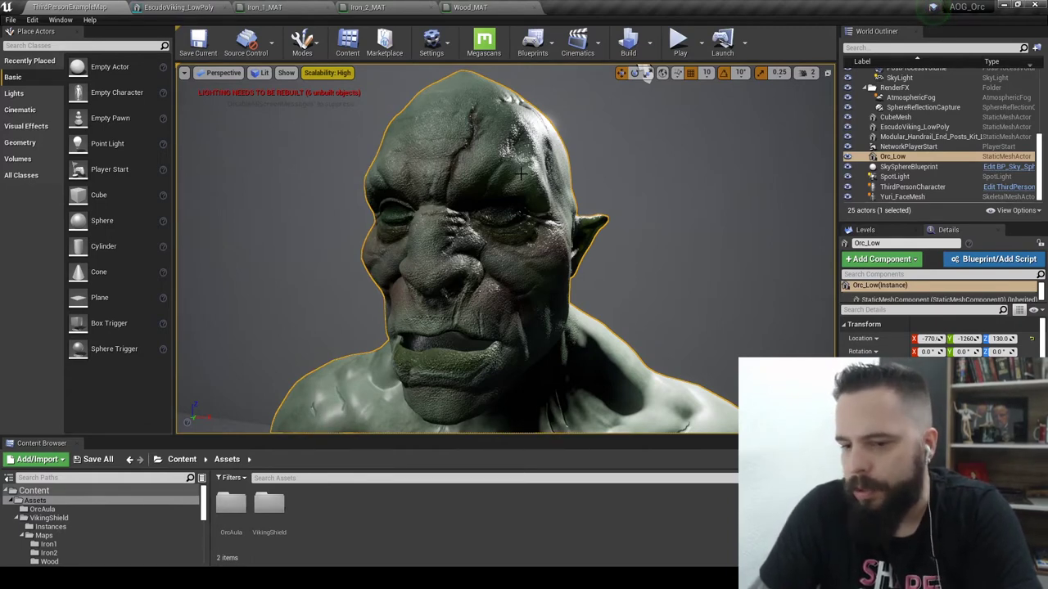
mouse_move(536, 175)
alt+mouse_down()
mouse_move(483, 180)
mouse_move(552, 194)
alt+mouse_up()
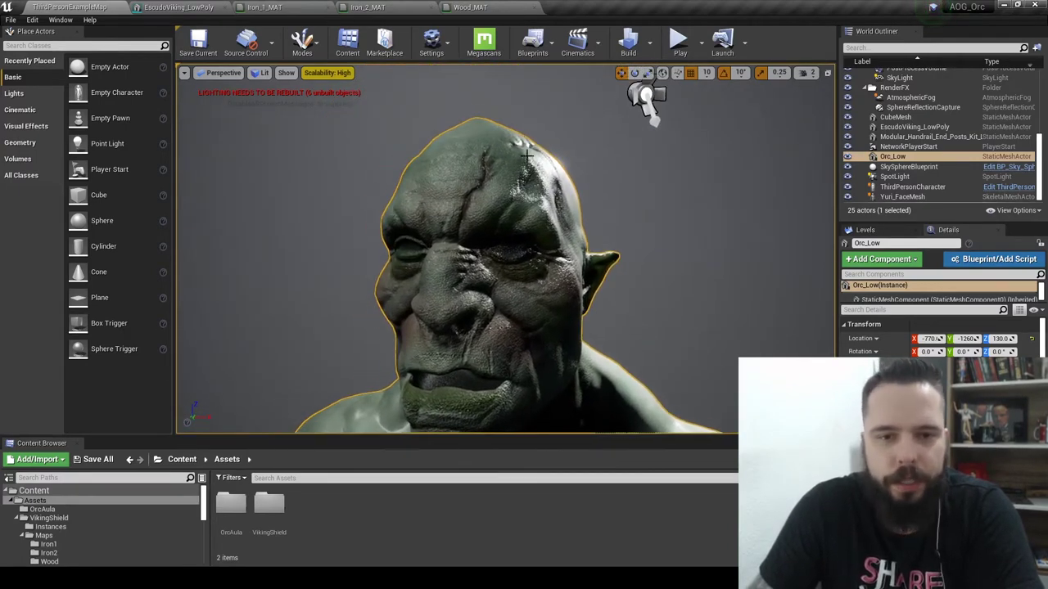
alt+drag(499, 172, 541, 176)
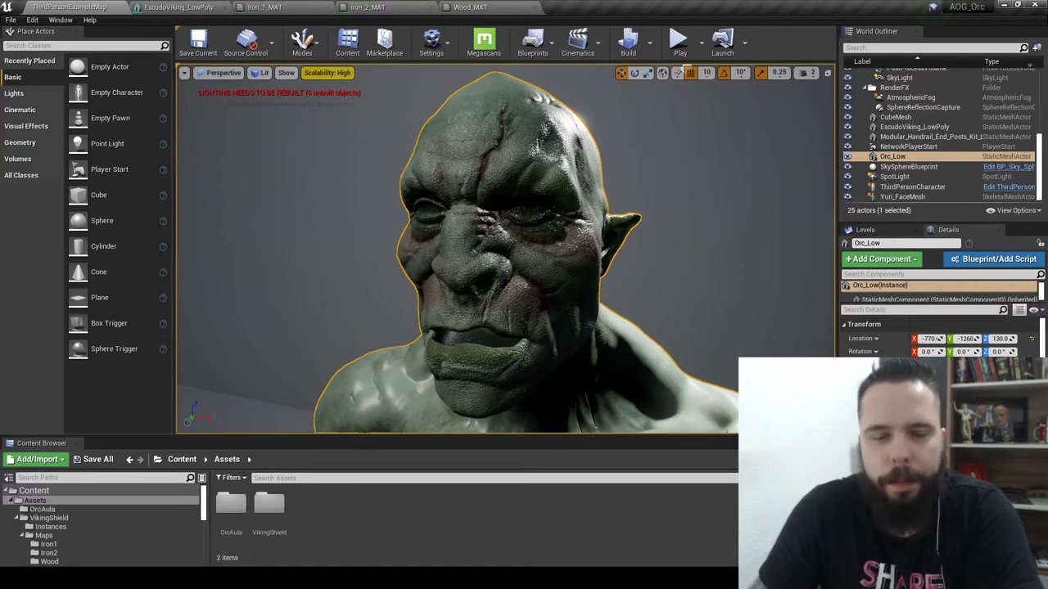
alt+drag(623, 90, 666, 81)
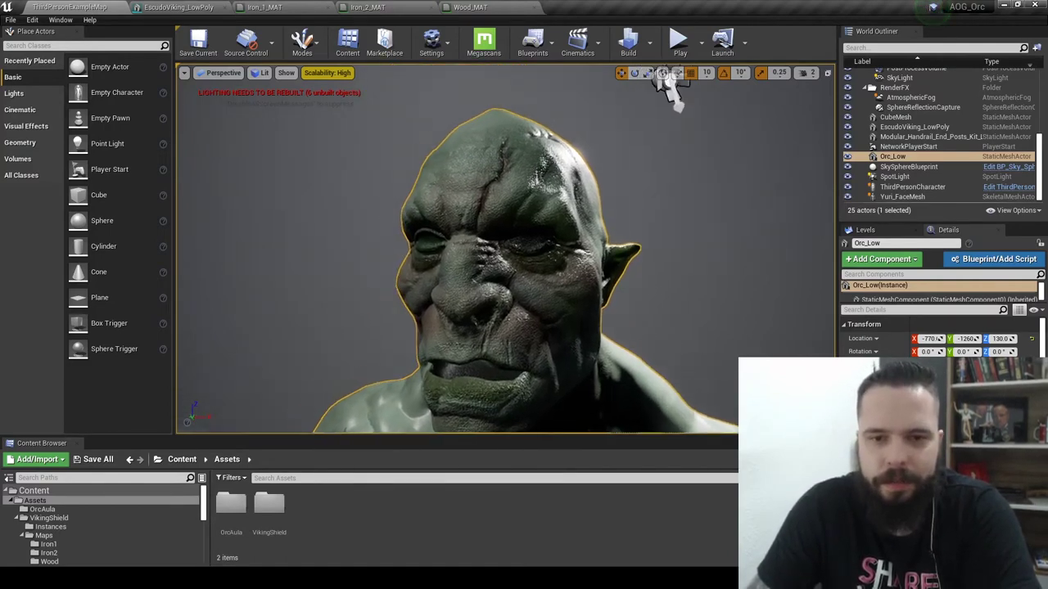
mouse_move(735, 86)
alt+mouse_down()
mouse_move(610, 86)
mouse_move(667, 97)
mouse_move(703, 86)
mouse_move(698, 99)
alt+mouse_up()
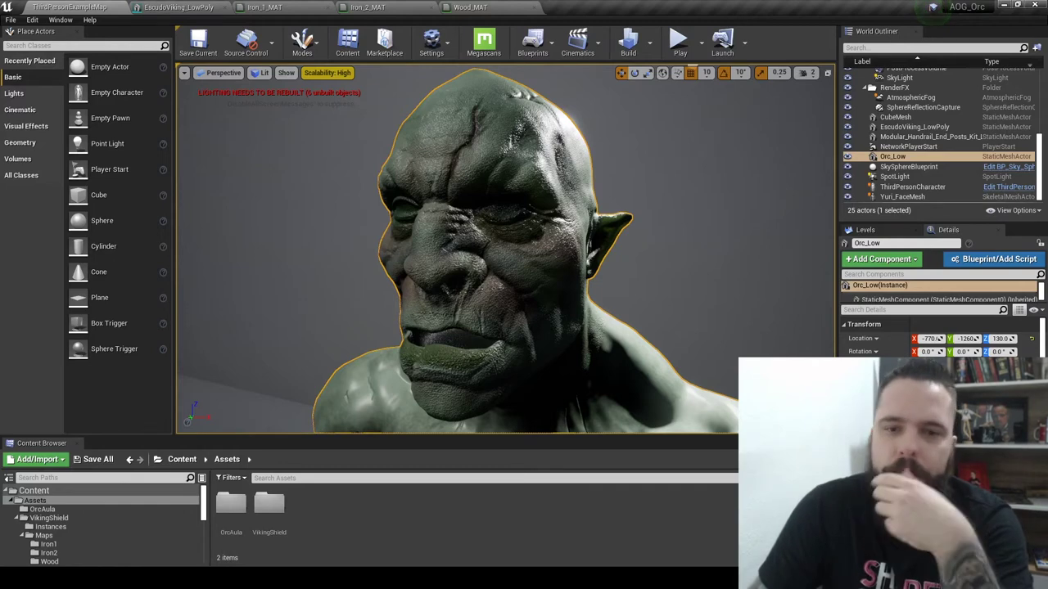
right_drag(478, 160, 478, 159)
mouse_move(639, 98)
right_down()
mouse_move(730, 82)
mouse_move(392, 199)
right_up()
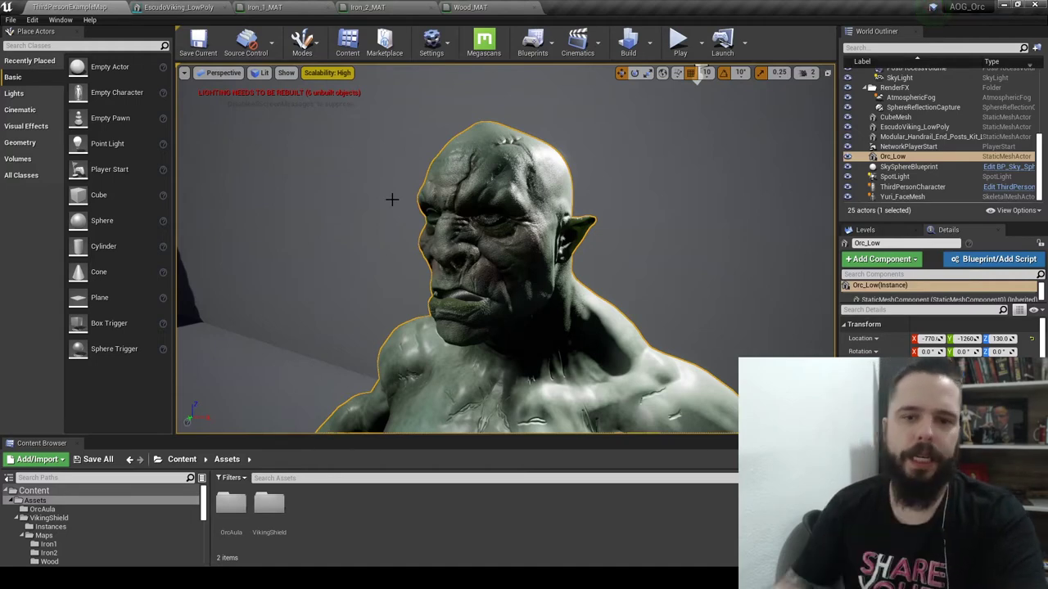
Turn the orc bust to face the camera and move in toward its torso
mouse_move(536, 181)
alt+mouse_down()
mouse_move(626, 94)
mouse_move(586, 69)
alt+mouse_up()
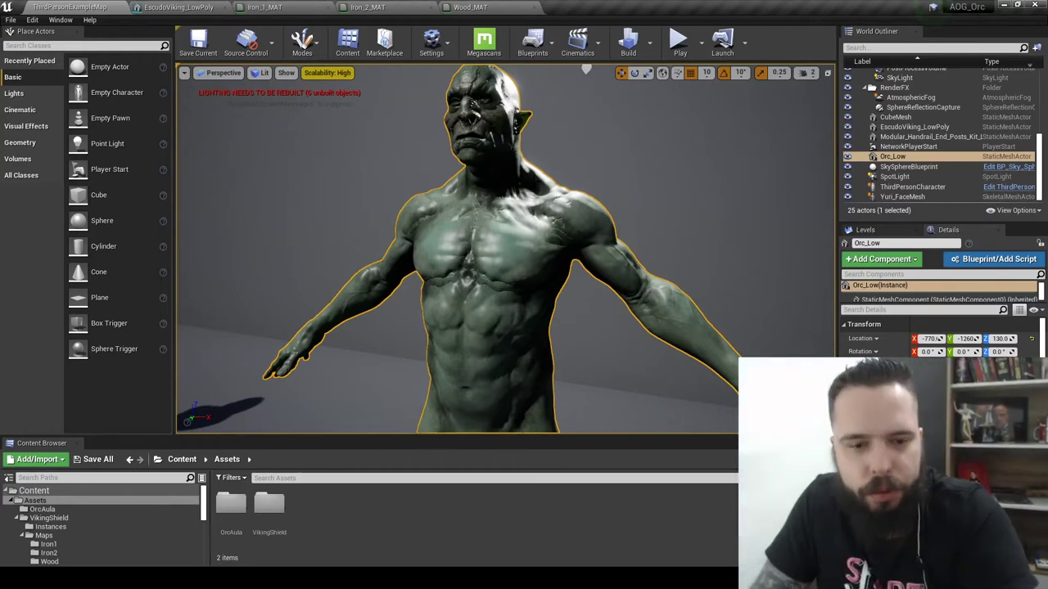
mouse_move(586, 70)
mouse_down()
mouse_move(586, 58)
mouse_move(565, 57)
mouse_up()
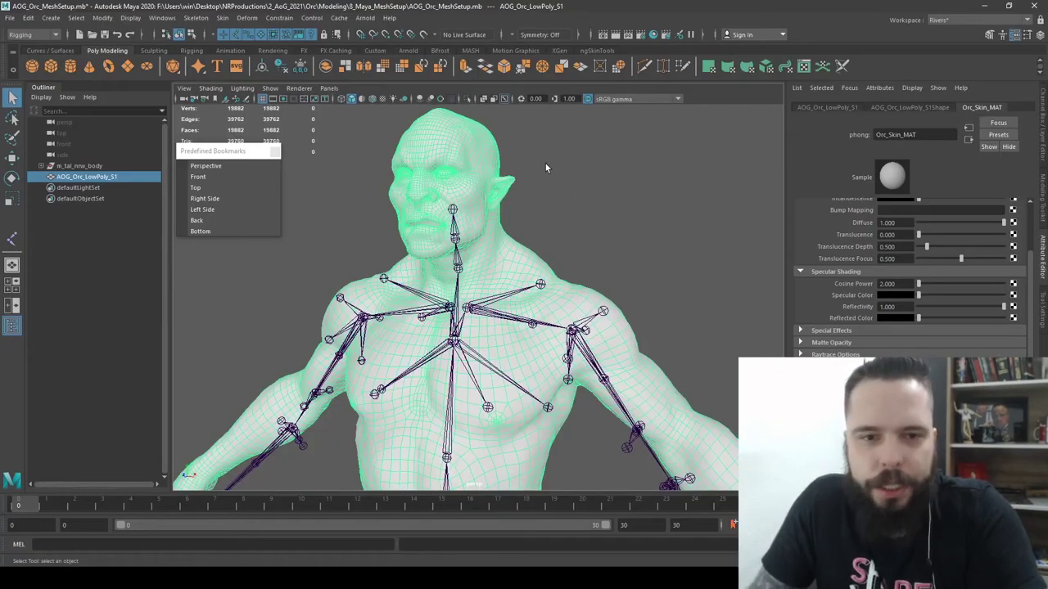
Switch to Opera and open the ArtStation website in a new tab
key(alt+Tab)
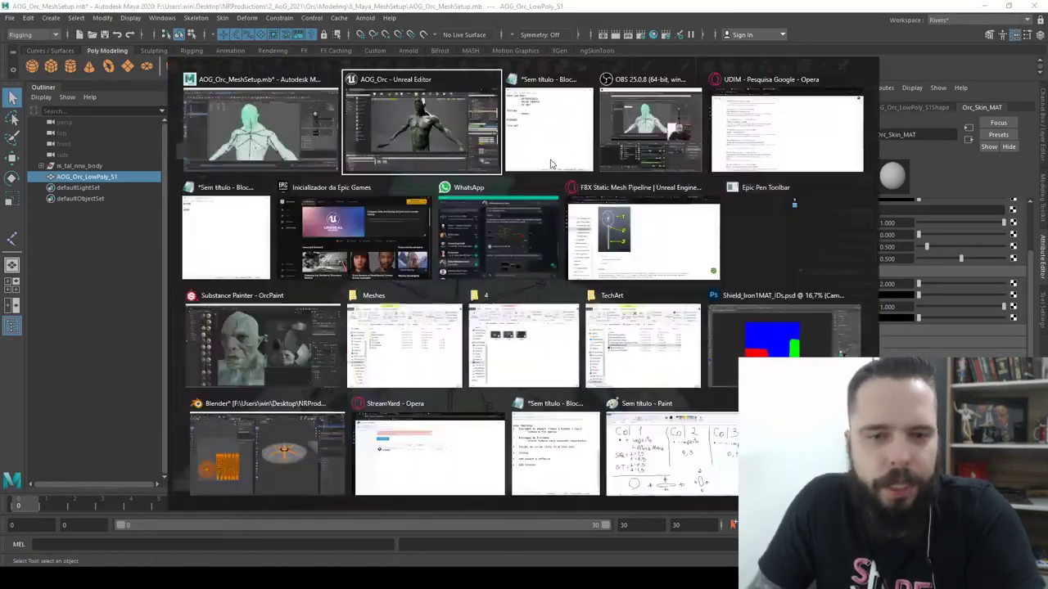
key(alt+Tab)
click(776, 115)
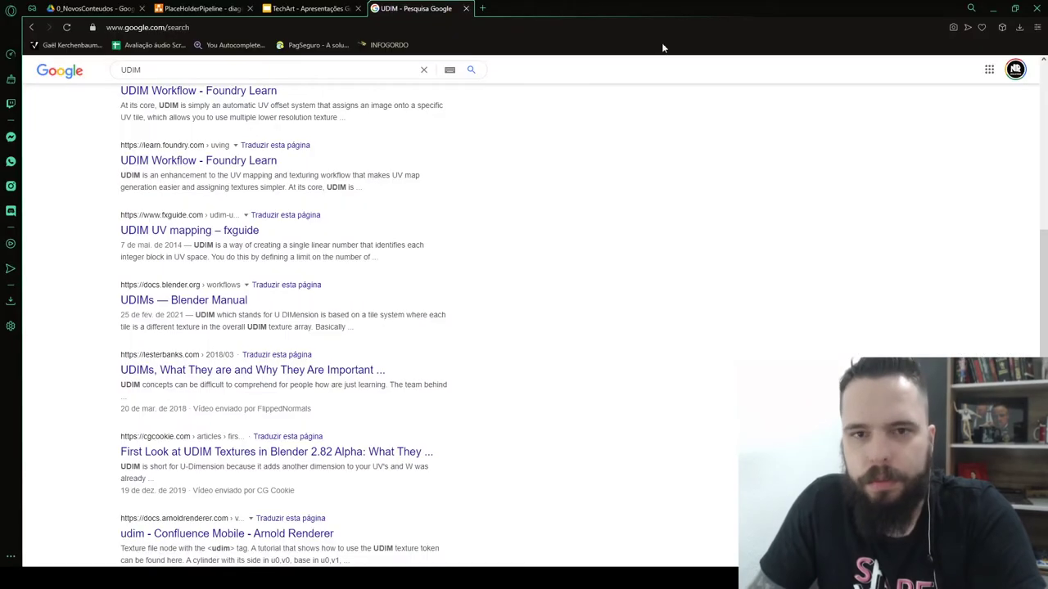
click(479, 10)
text(artstation.com)
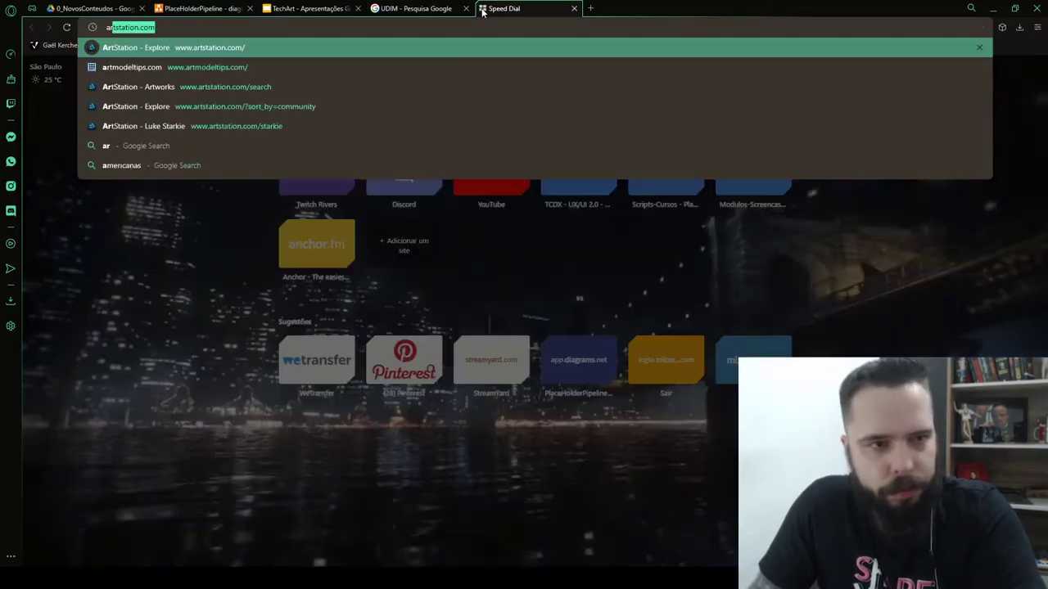
key(Return)
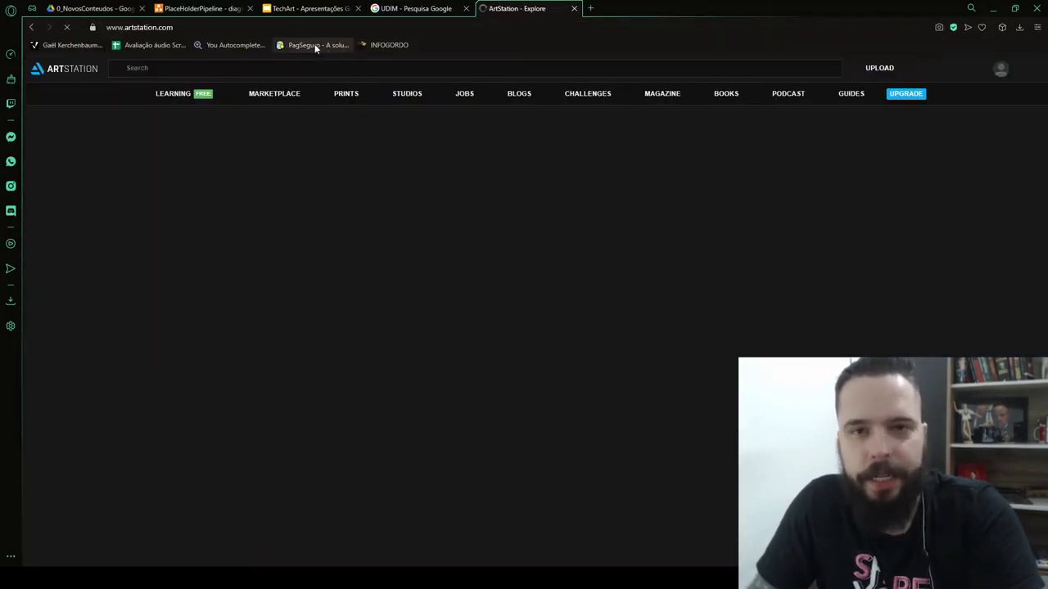
Search ArtStation for bona, show Artists results, and open Arislov The Wanderer
click(194, 95)
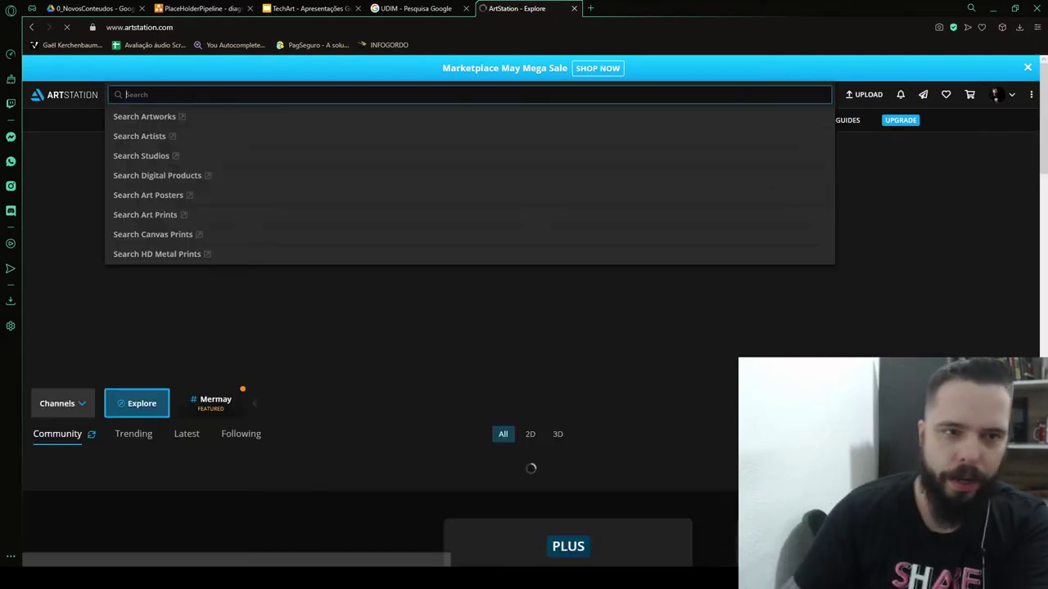
text(bona)
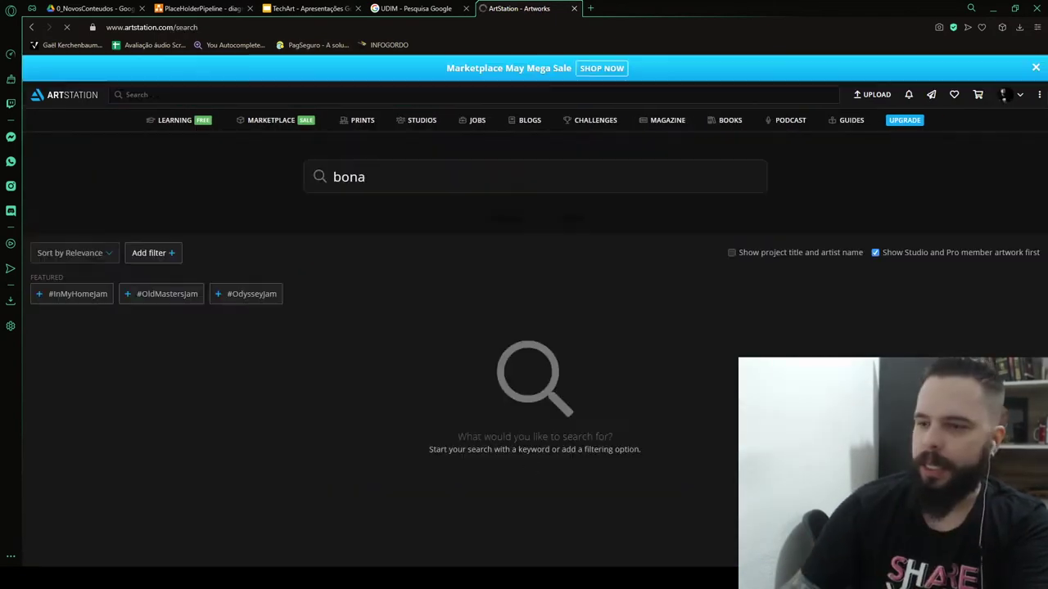
click(579, 220)
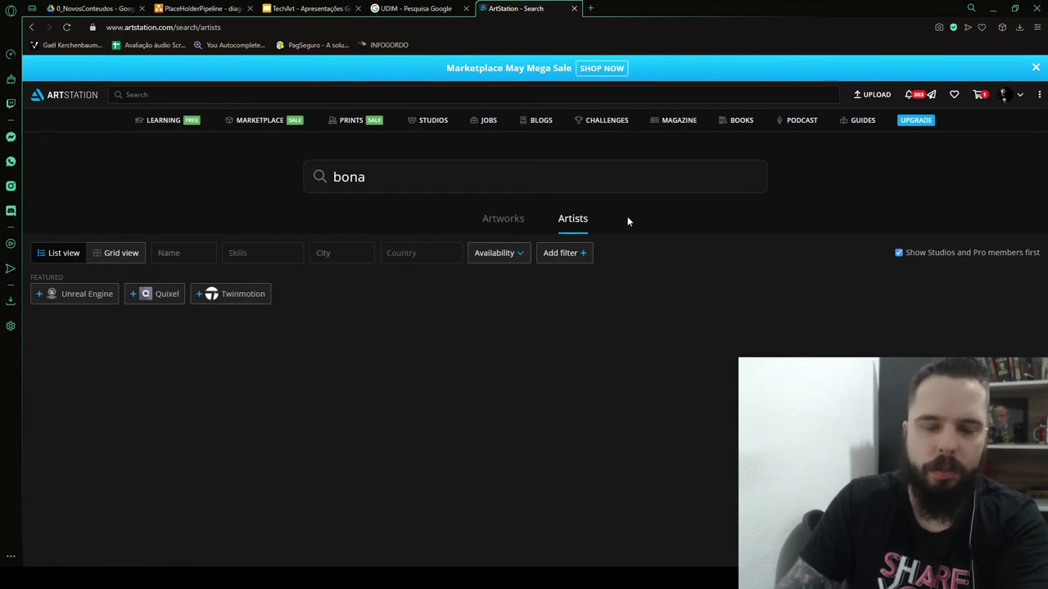
scroll(359, 296, down, 1)
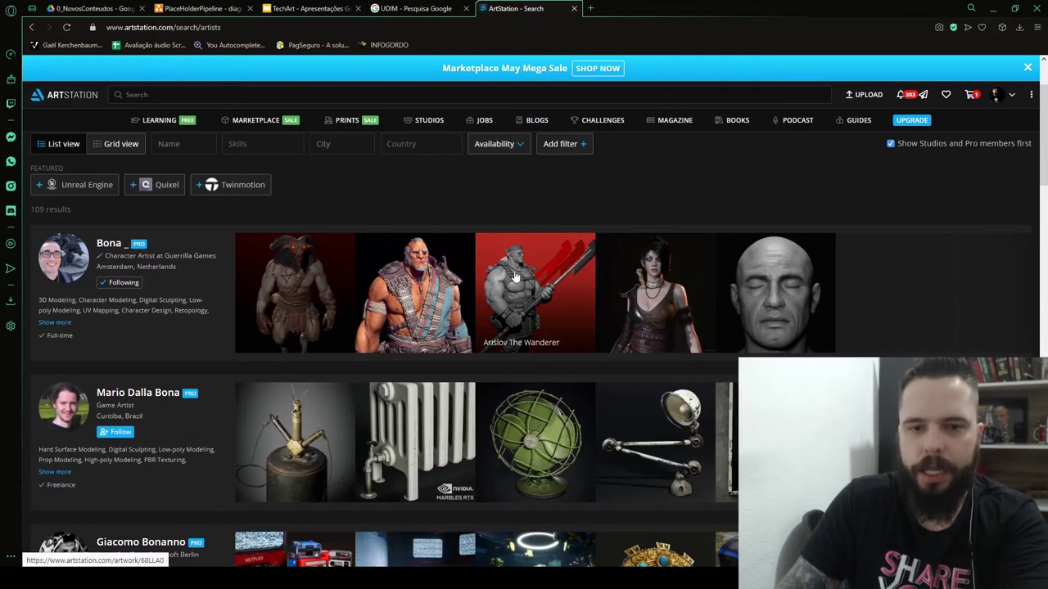
click(518, 272)
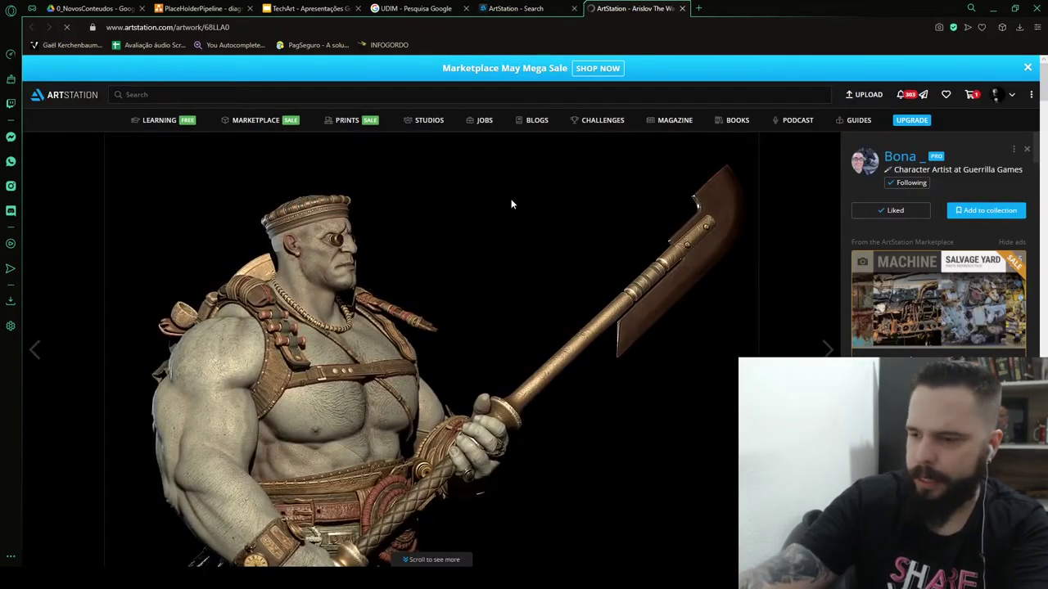
scroll(532, 202, down, 5)
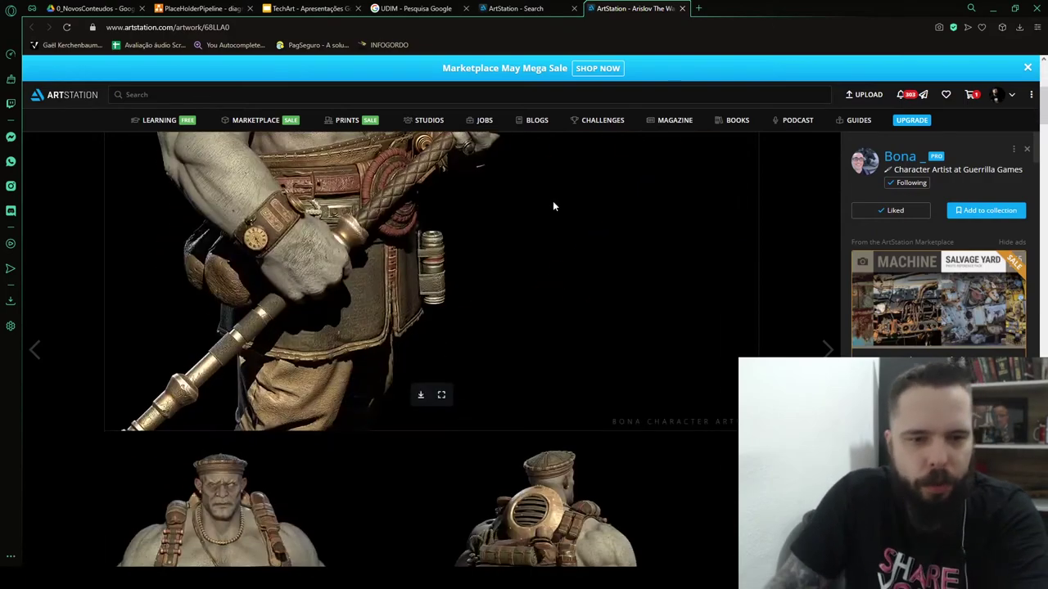
scroll(627, 245, down, 5)
scroll(650, 265, down, 5)
scroll(665, 273, down, 5)
scroll(665, 272, down, 5)
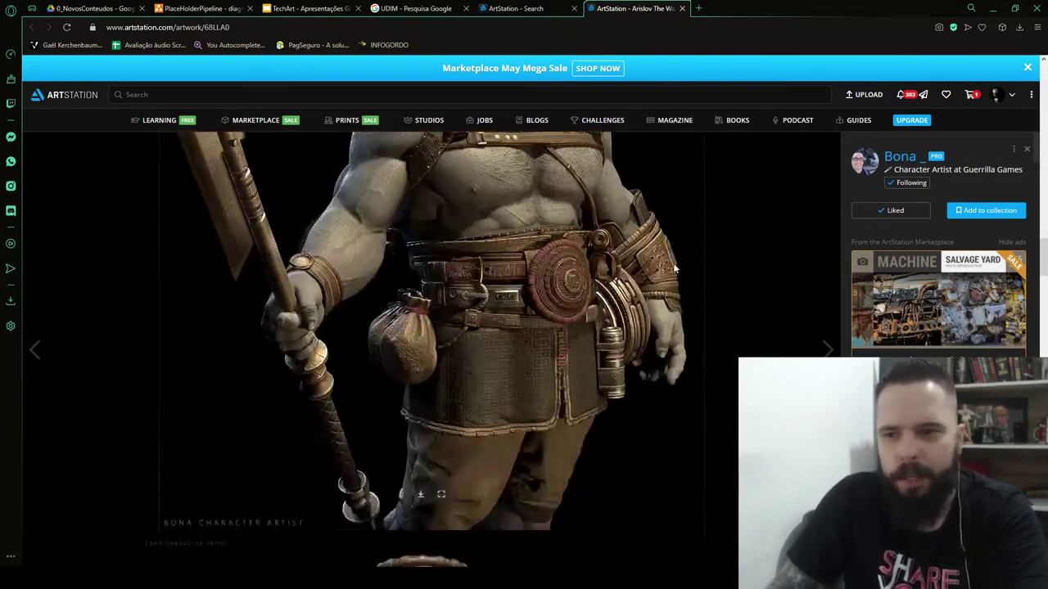
scroll(661, 278, down, 5)
scroll(695, 274, down, 5)
scroll(782, 265, down, 5)
scroll(783, 266, down, 5)
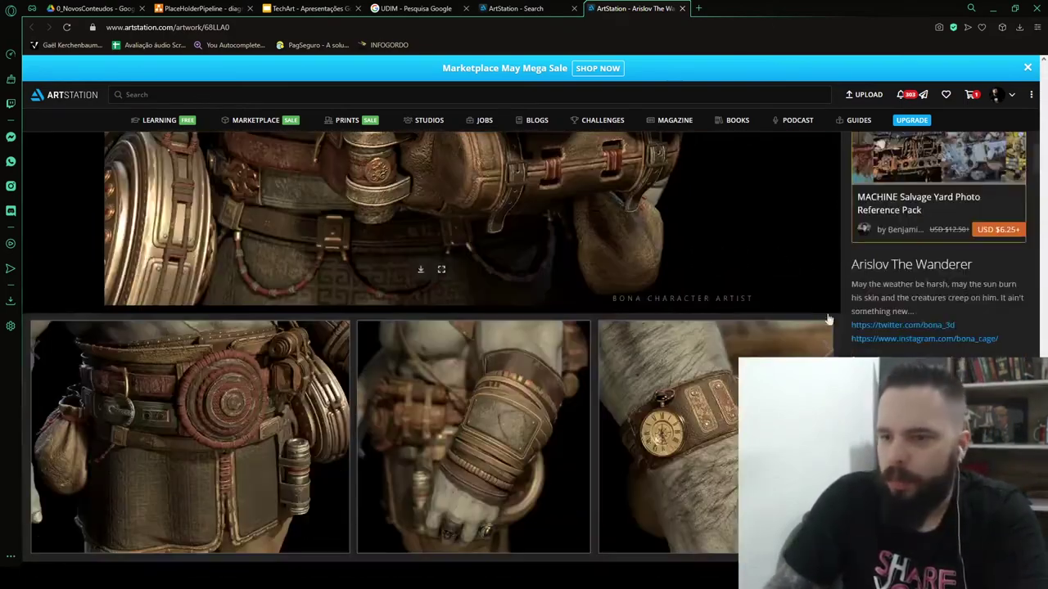
scroll(532, 332, down, 5)
scroll(465, 339, down, 5)
scroll(459, 336, down, 5)
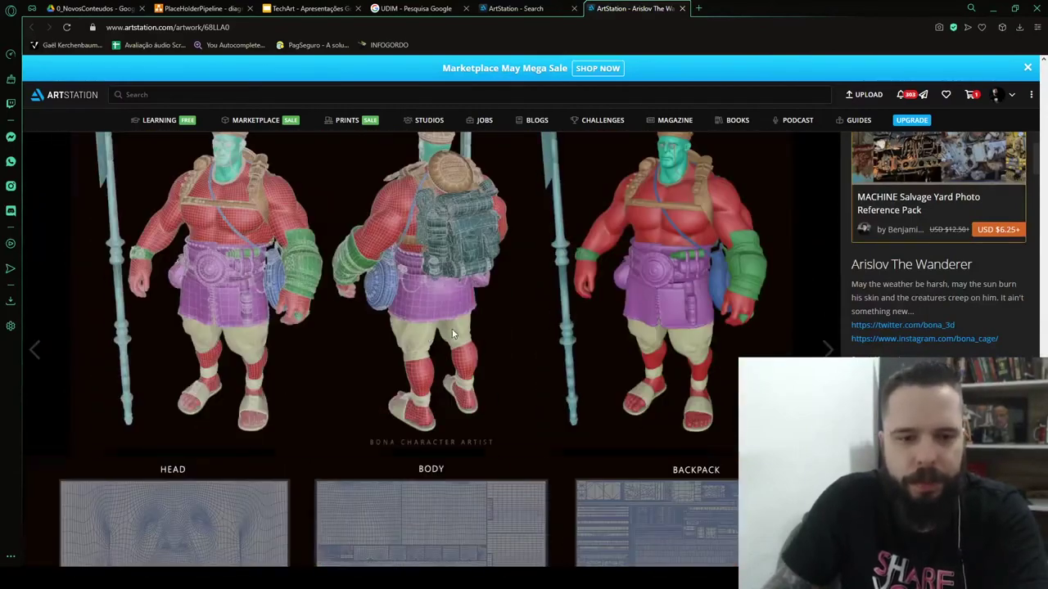
scroll(267, 258, up, 1)
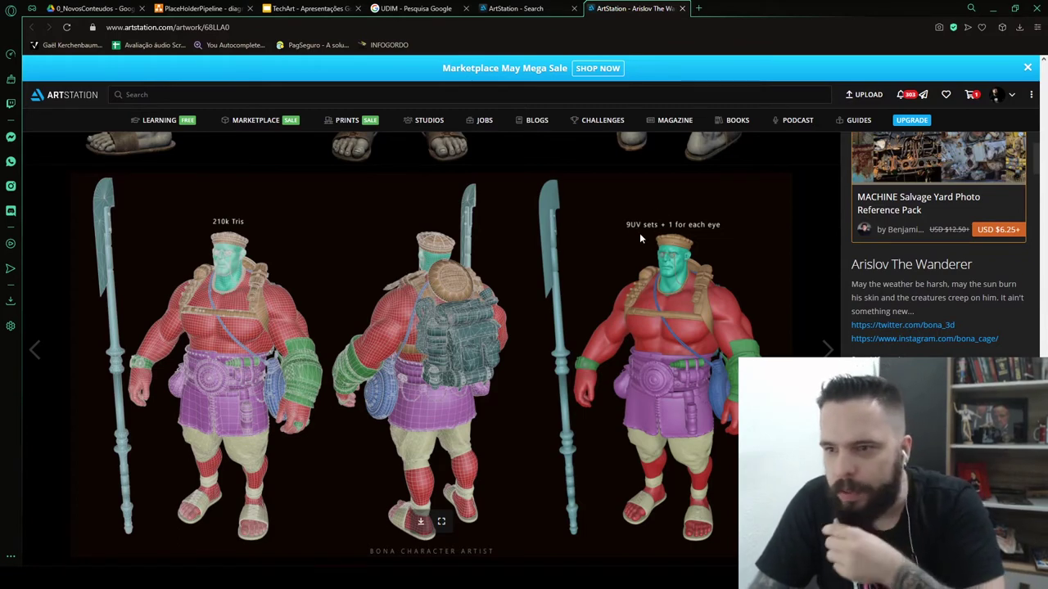
scroll(639, 238, down, 2)
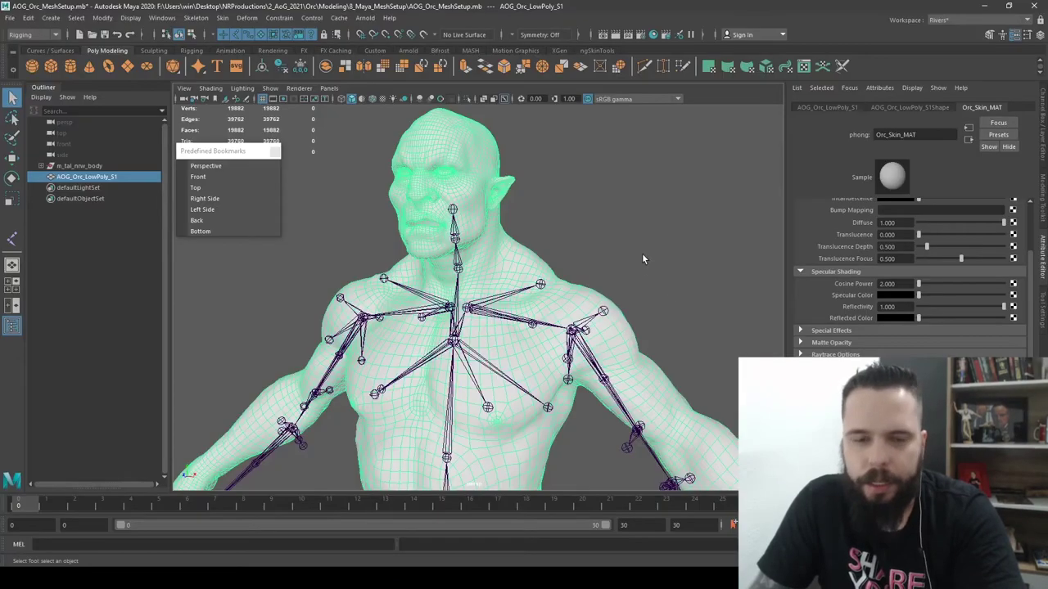
Duplicate the orc mesh with Ctrl+D and move the copy right along X beside the original
click(616, 255)
click(472, 258)
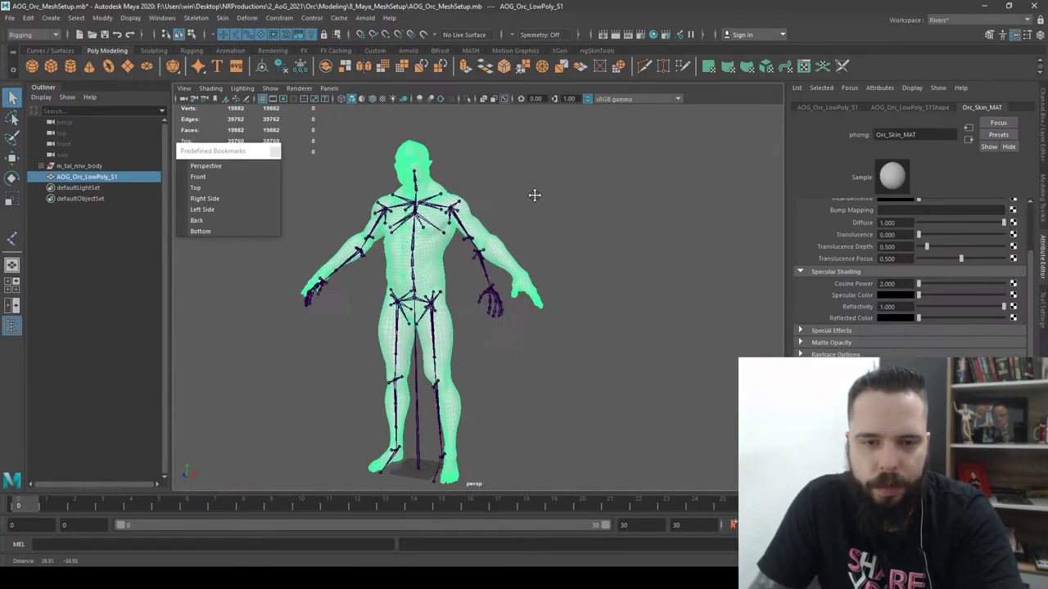
alt+drag(535, 194, 567, 233)
key(w)
key(ctrl+d)
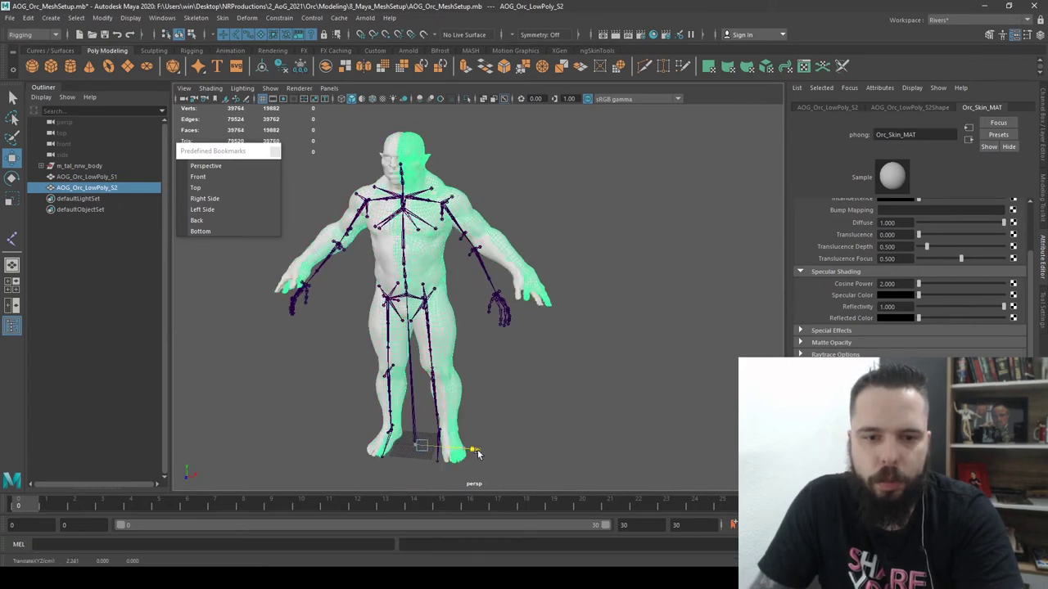
drag(462, 449, 765, 448)
alt+middle_drag(639, 207, 356, 240)
alt+drag(356, 240, 502, 303)
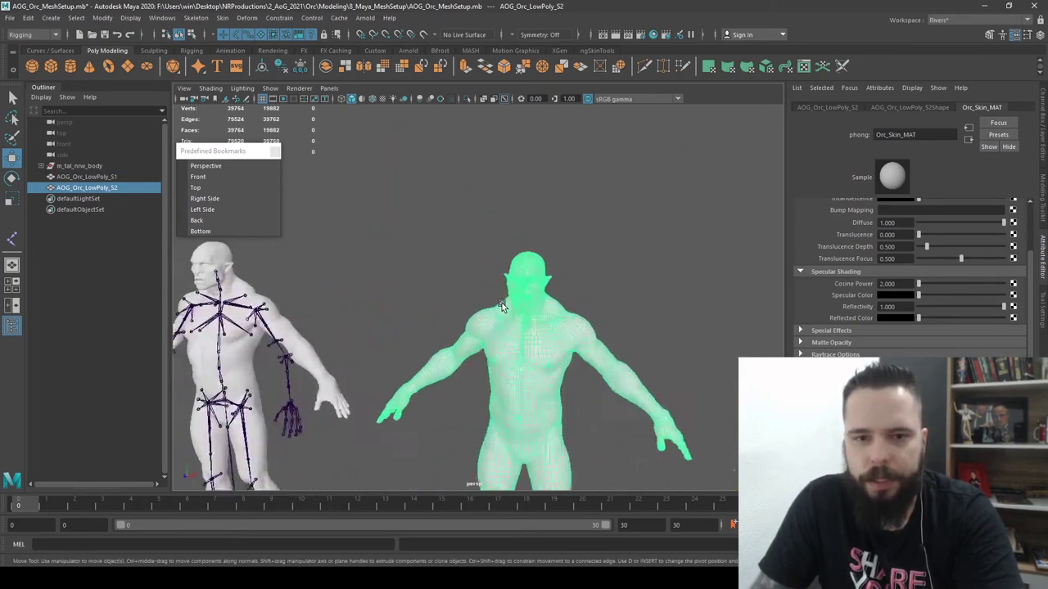
scroll(519, 245, up, 5)
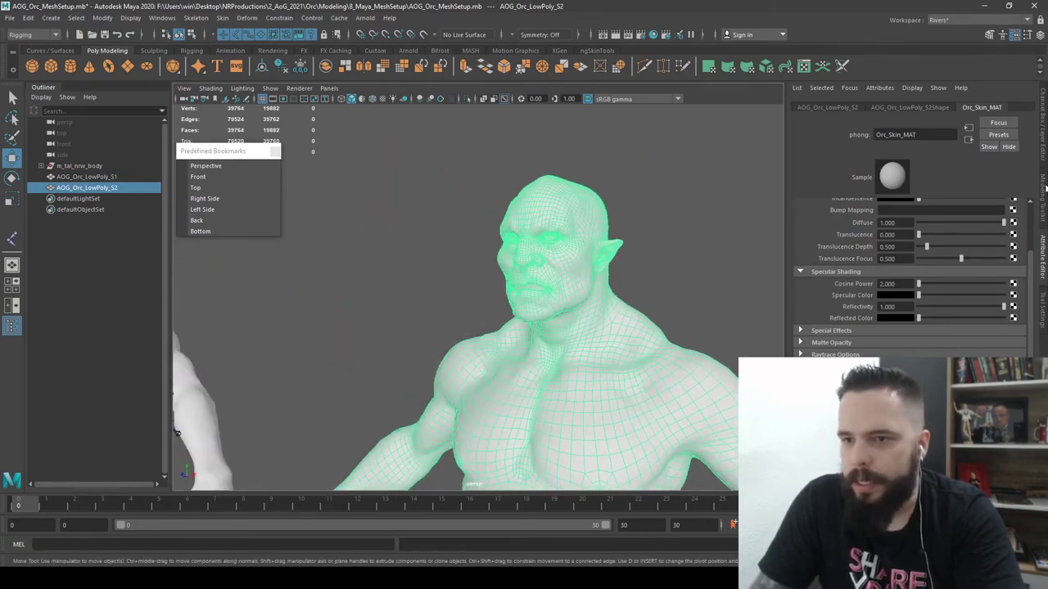
Turn on face selection mode in the Modeling Toolkit
click(1043, 187)
click(990, 126)
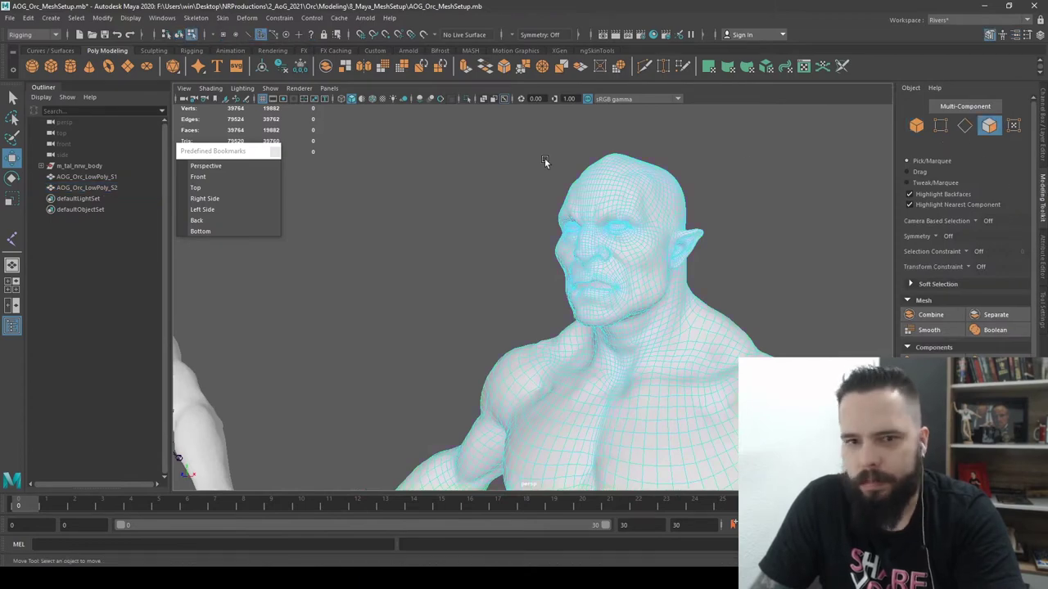
mouse_move(506, 161)
alt+mouse_down()
mouse_move(557, 170)
mouse_move(478, 177)
alt+mouse_up()
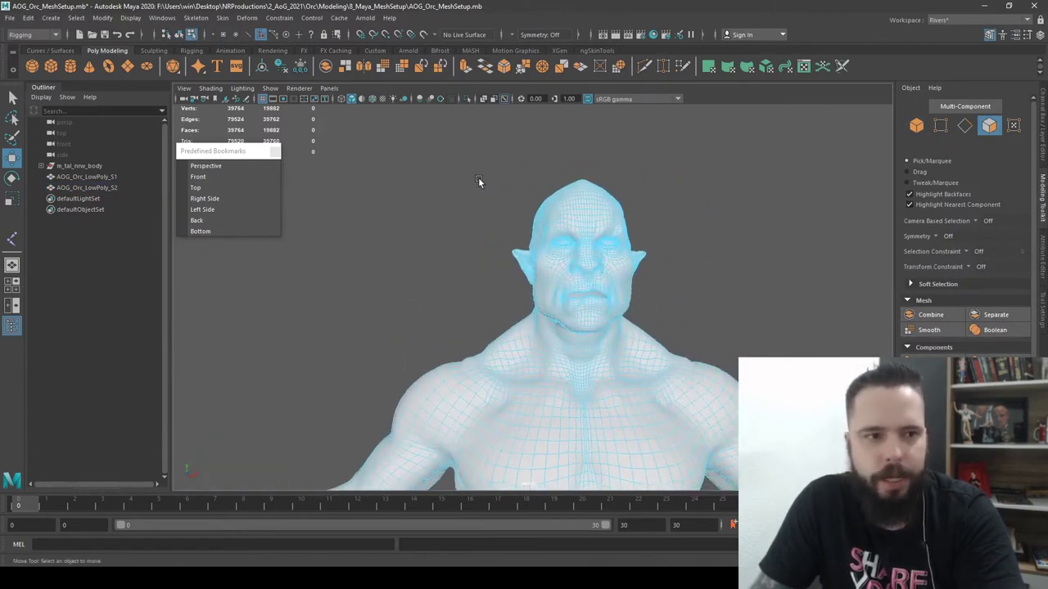
Lasso-select the faces around the copied orc's head and view them from three-quarters
click(11, 139)
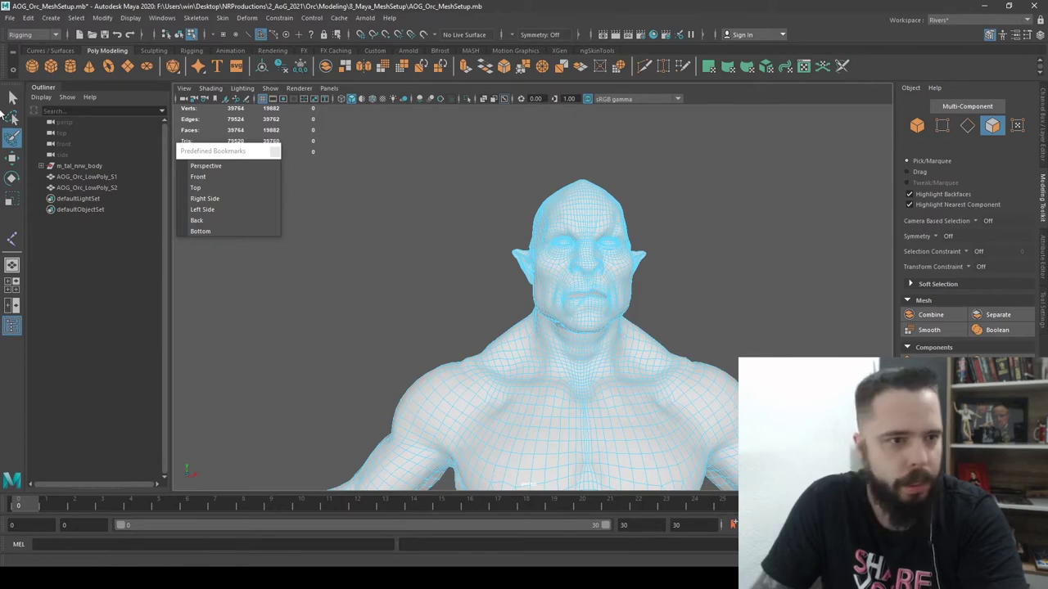
click(12, 117)
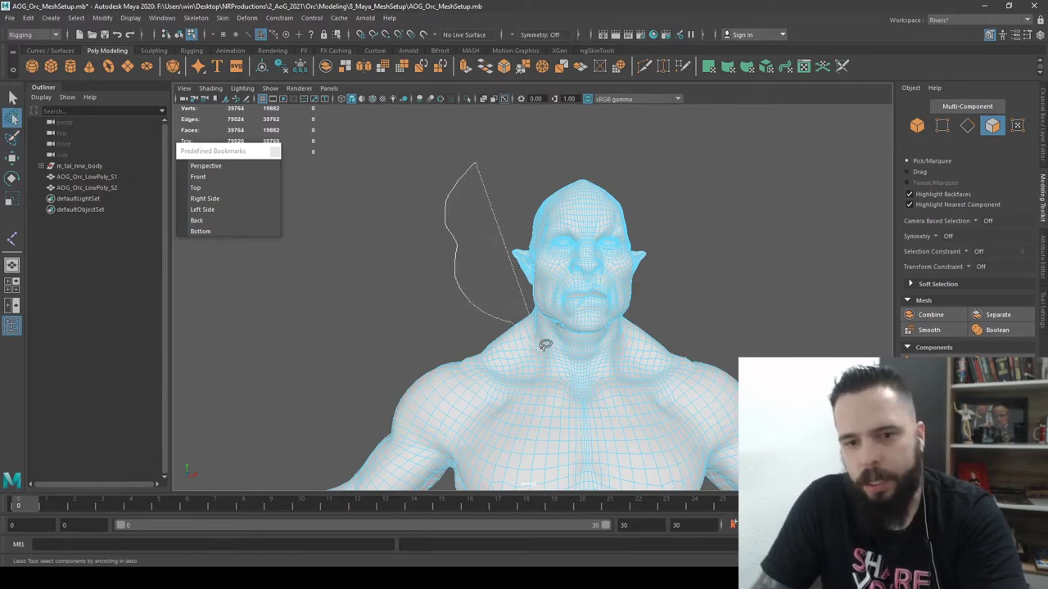
drag(464, 286, 683, 253)
alt+middle_drag(683, 253, 617, 224)
alt+drag(617, 224, 534, 232)
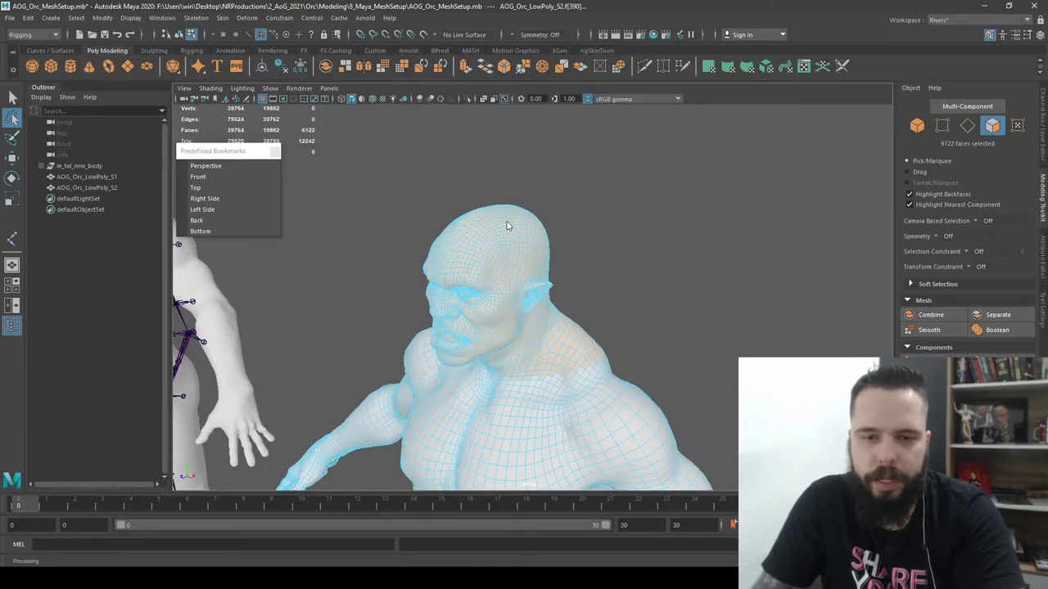
mouse_move(496, 227)
right_down()
mouse_move(505, 509)
mouse_move(635, 220)
right_up()
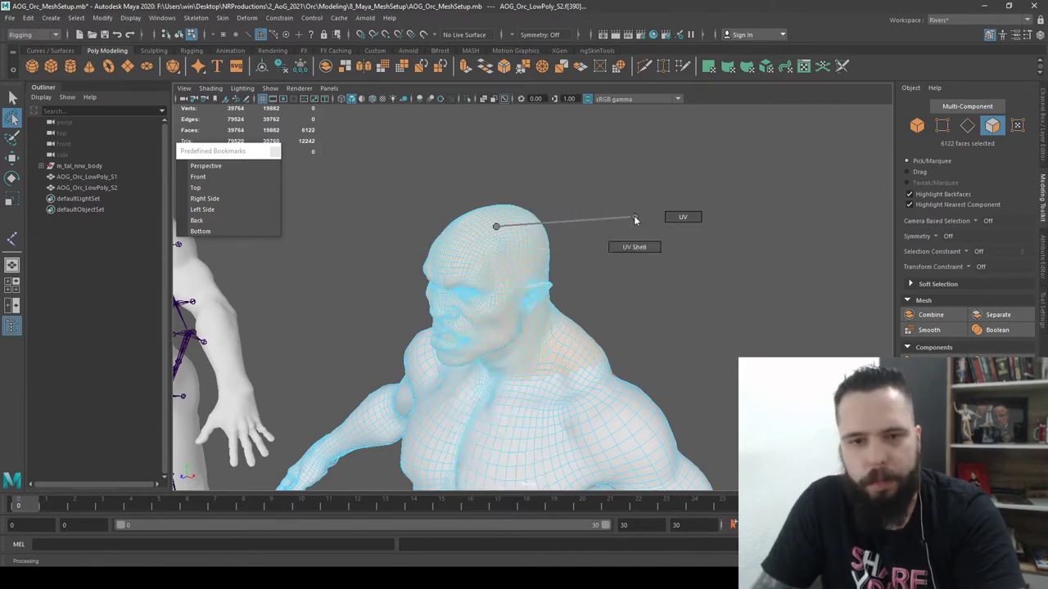
Return to object mode on the copy and reframe the view so the orc faces the camera
right_click(534, 243)
click(586, 228)
mouse_move(586, 230)
alt+mouse_down()
mouse_move(652, 345)
mouse_move(563, 270)
mouse_move(599, 273)
alt+mouse_up()
key(w)
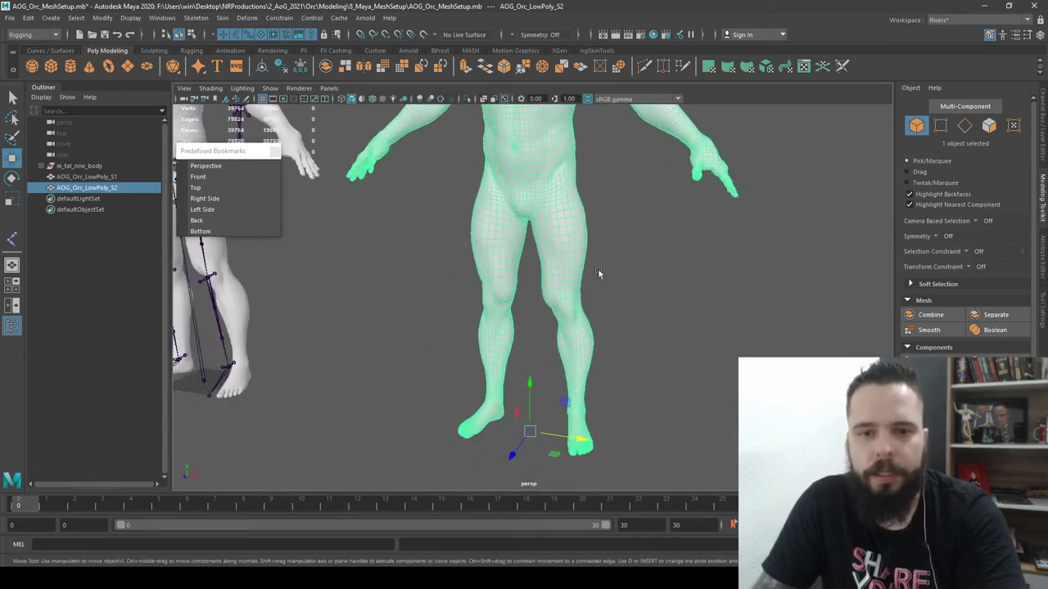
mouse_move(620, 402)
alt+mouse_down()
mouse_move(606, 356)
mouse_move(456, 366)
mouse_move(472, 368)
alt+mouse_up()
scroll(487, 297, up, 3)
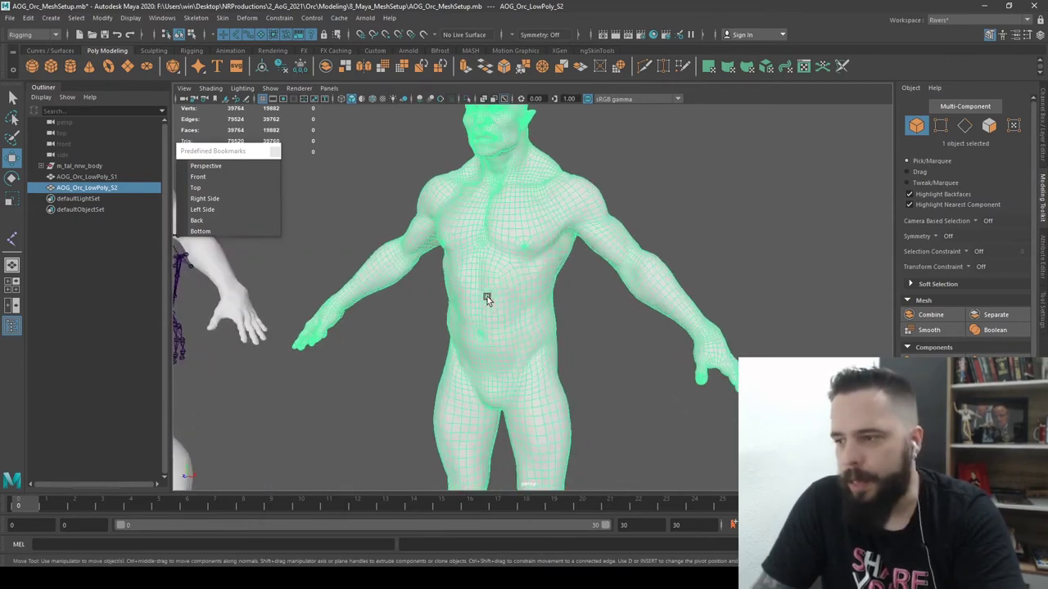
scroll(638, 256, down, 3)
scroll(651, 237, up, 3)
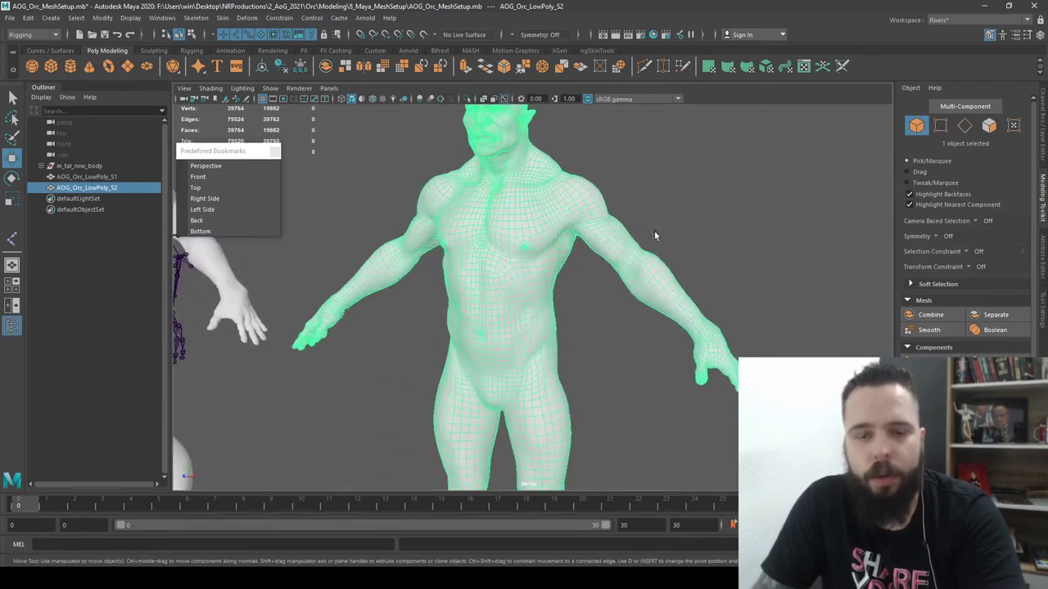
alt+drag(654, 230, 569, 255)
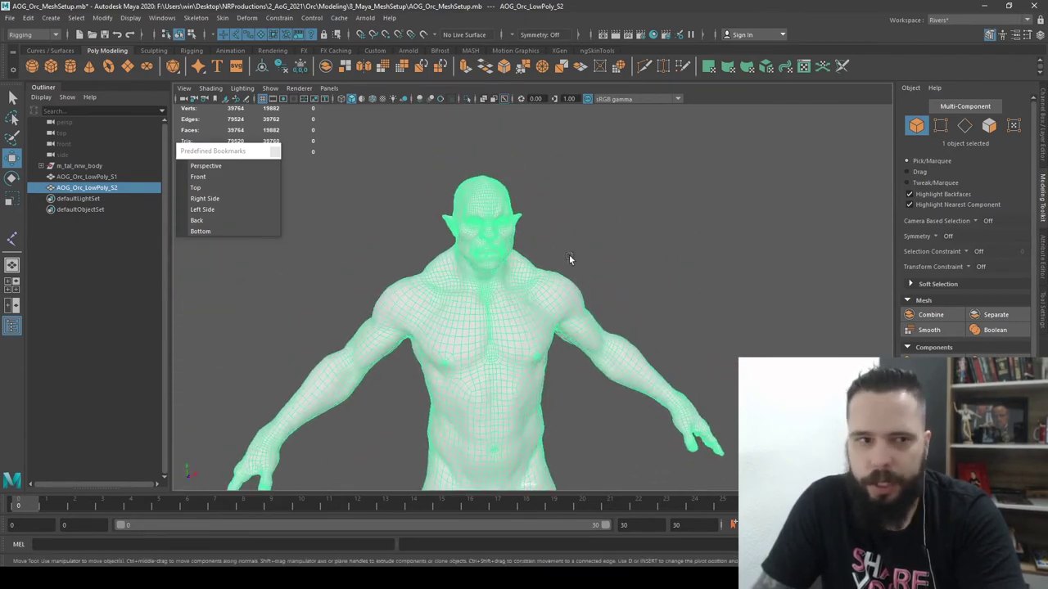
Reselect the orc's 6337 head faces with the lasso and choose Assign New Material
click(12, 140)
alt+drag(494, 174, 475, 165)
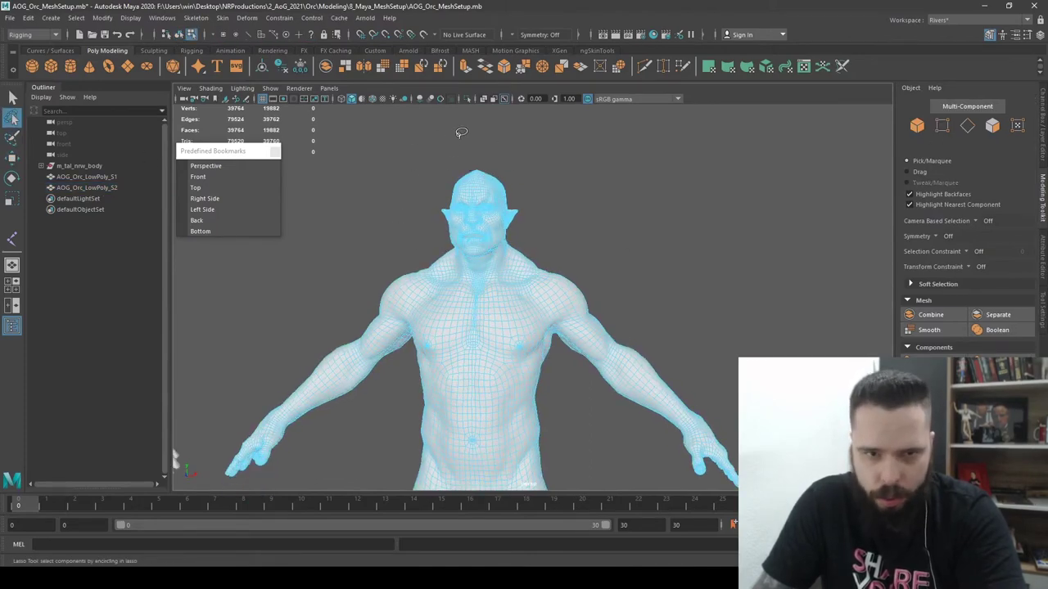
drag(581, 212, 474, 194)
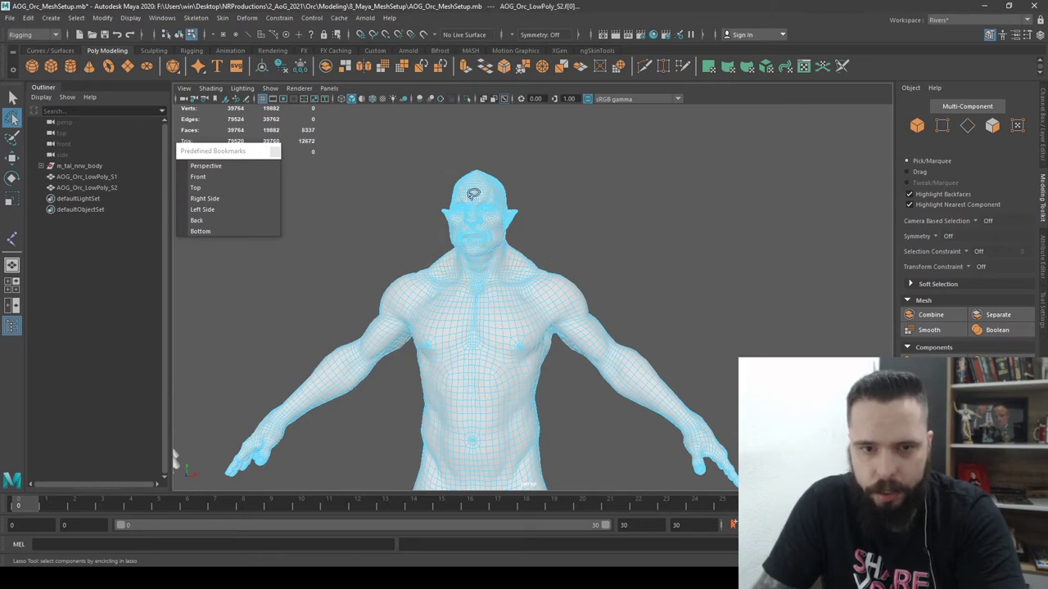
right_drag(480, 200, 495, 476)
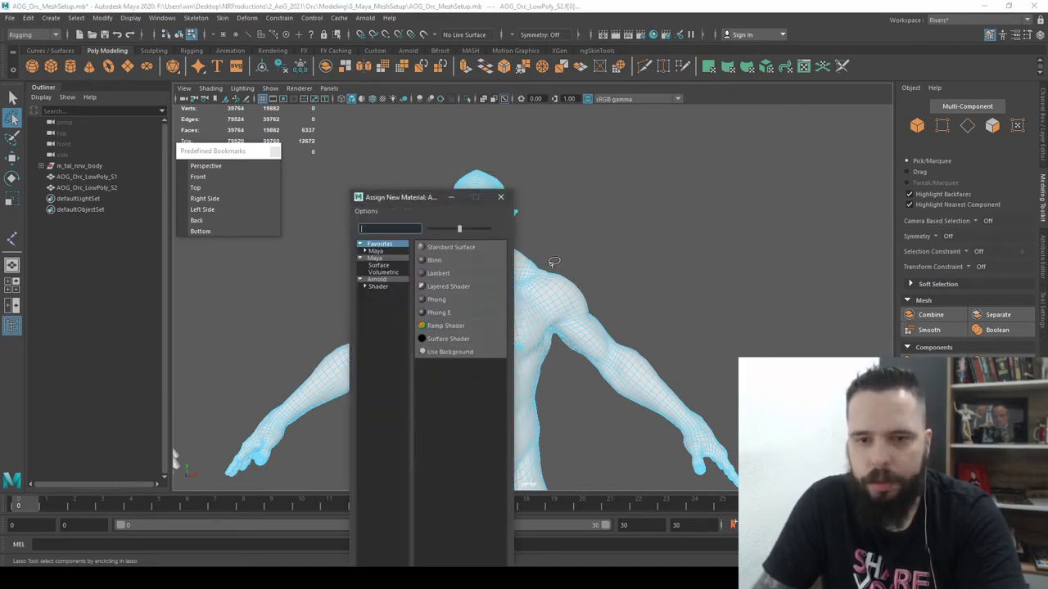
Assign a new Blinn material to the head and rename it Exemplo
click(438, 261)
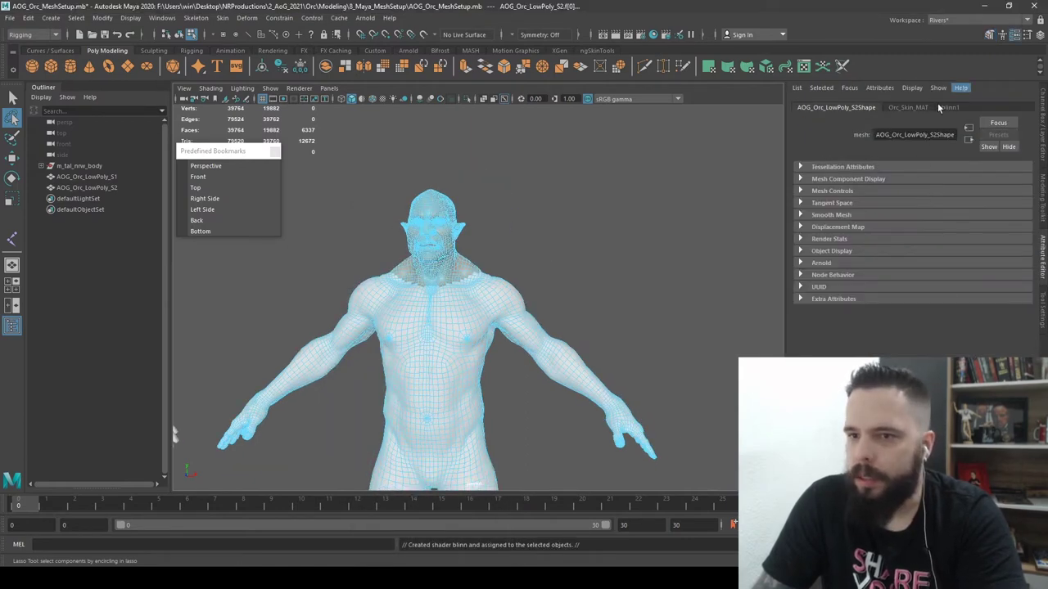
click(950, 108)
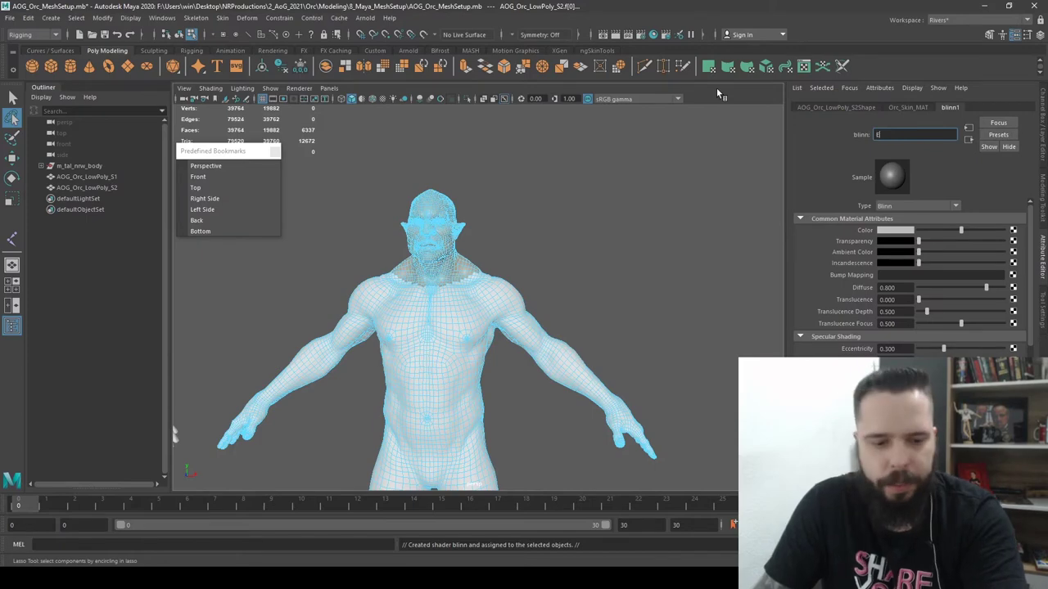
text(Exem)
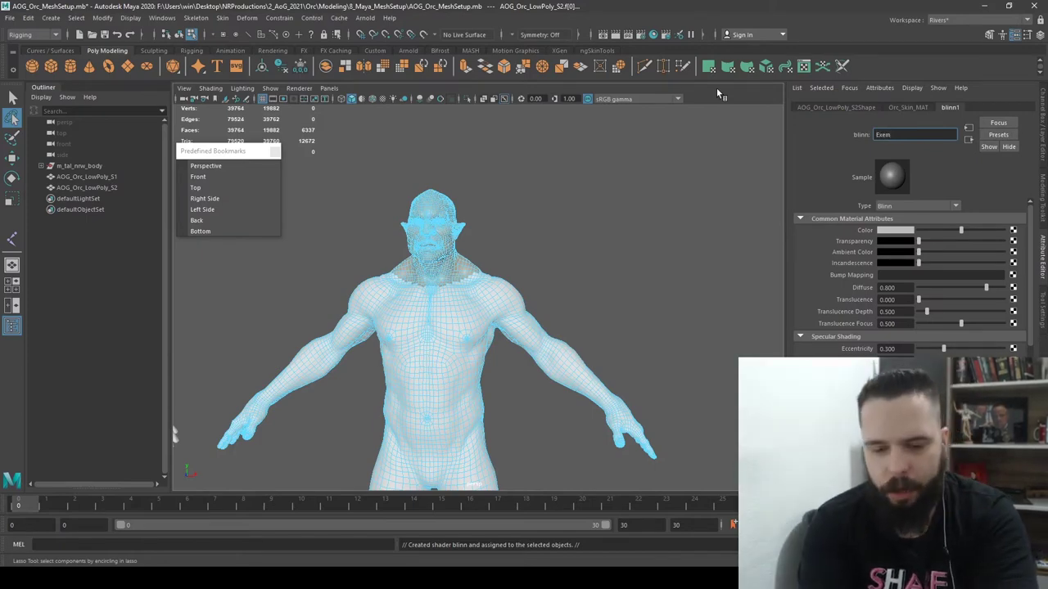
text(plo)
key(Return)
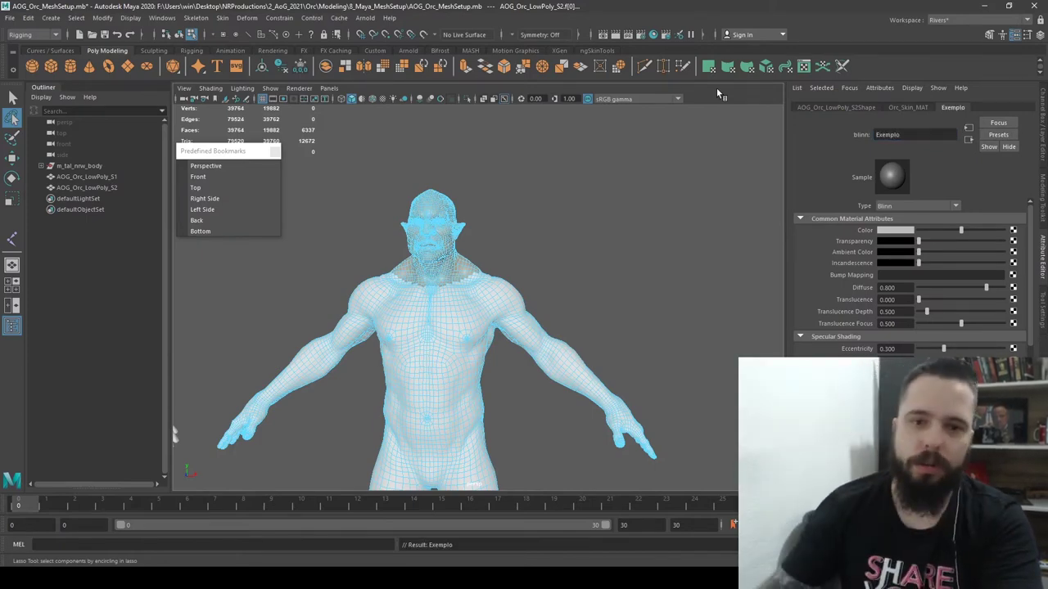
Switch to the Move tool and frame the orc's head in a close three-quarter view
scroll(520, 213, up, 4)
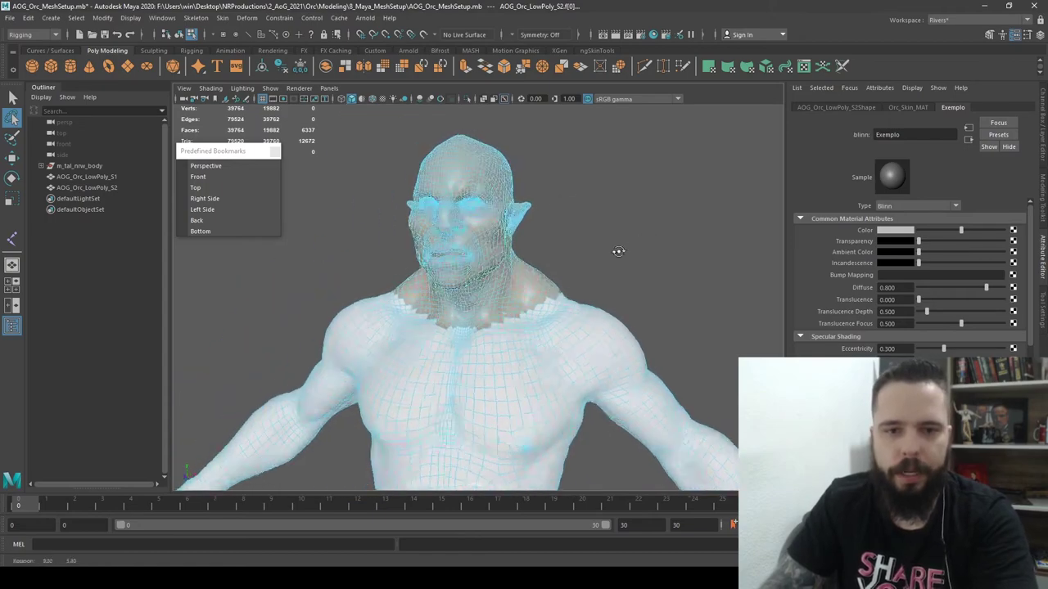
key(w)
scroll(594, 228, up, 3)
scroll(594, 227, down, 5)
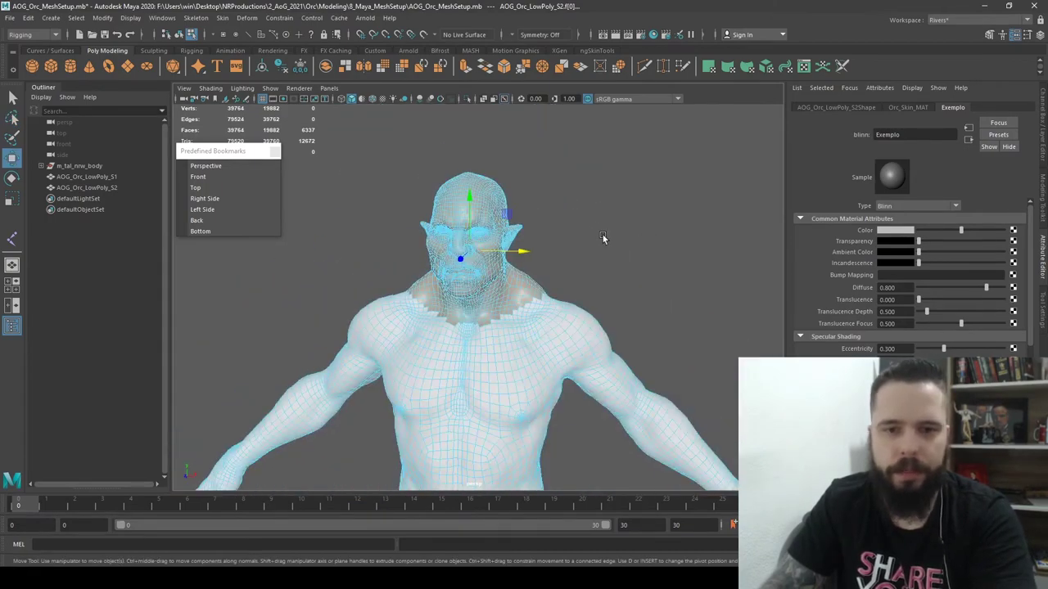
alt+drag(594, 227, 651, 181)
mouse_move(652, 235)
alt+mouse_down()
mouse_move(578, 226)
mouse_move(655, 242)
mouse_move(666, 235)
mouse_move(564, 243)
alt+mouse_up()
scroll(613, 229, up, 3)
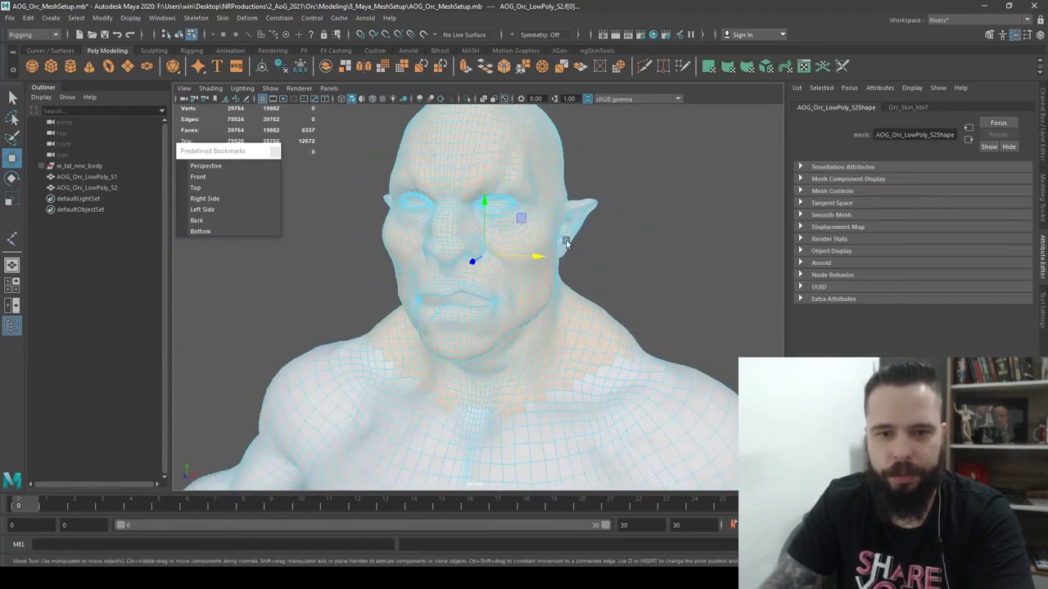
Assign a new Blinn material, blinn1, to the head faces, deselect, and switch to the Modeling menu set
right_click(440, 160)
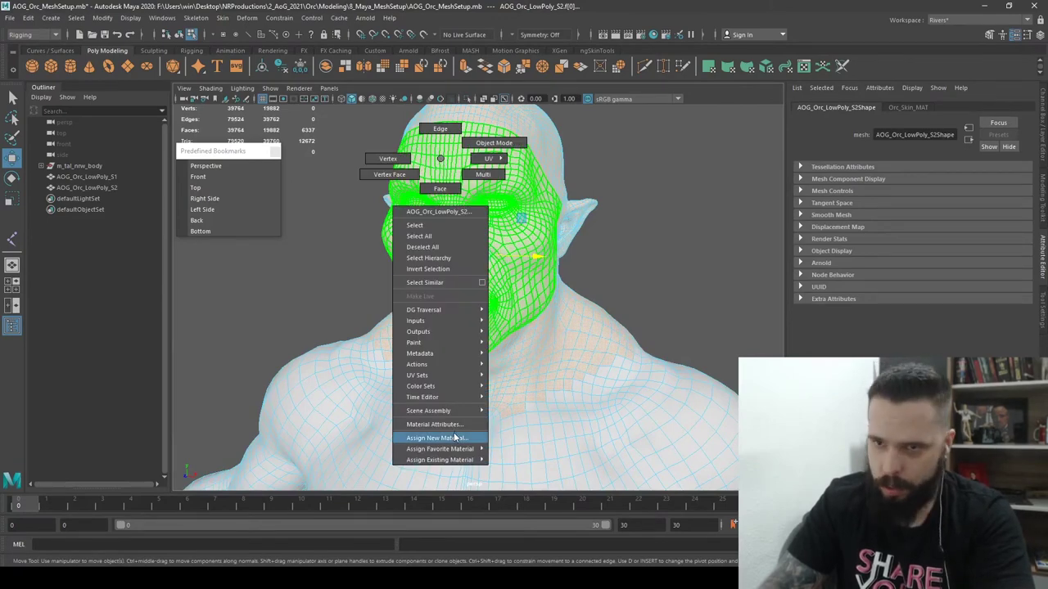
click(454, 438)
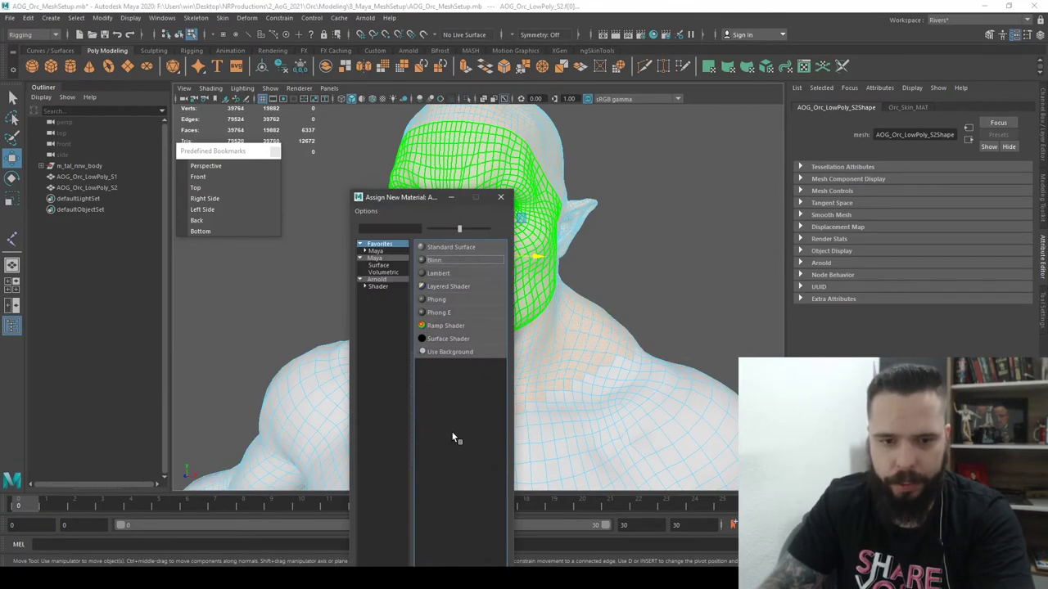
click(434, 260)
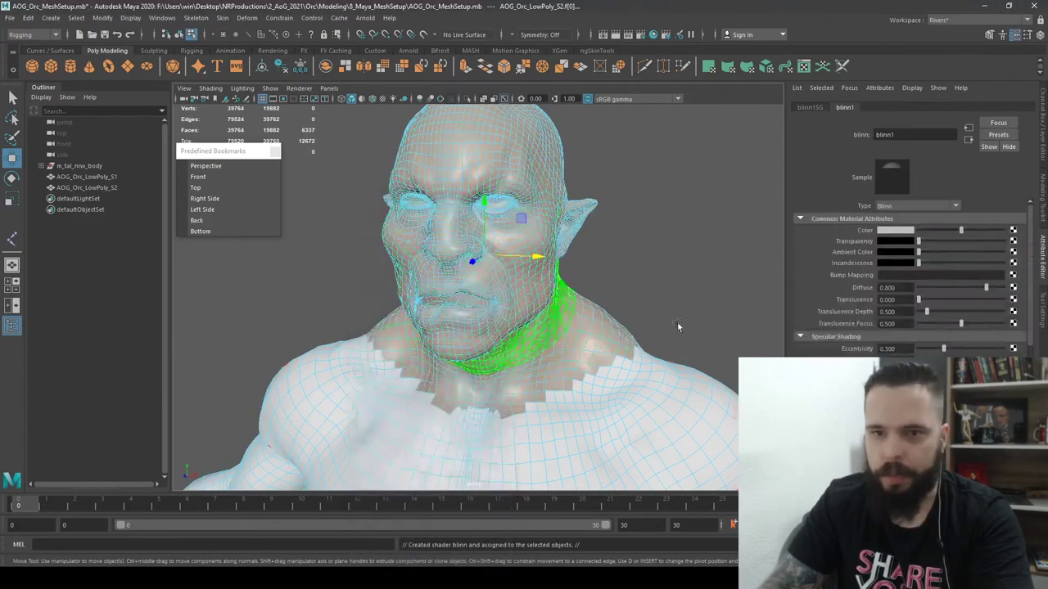
click(333, 141)
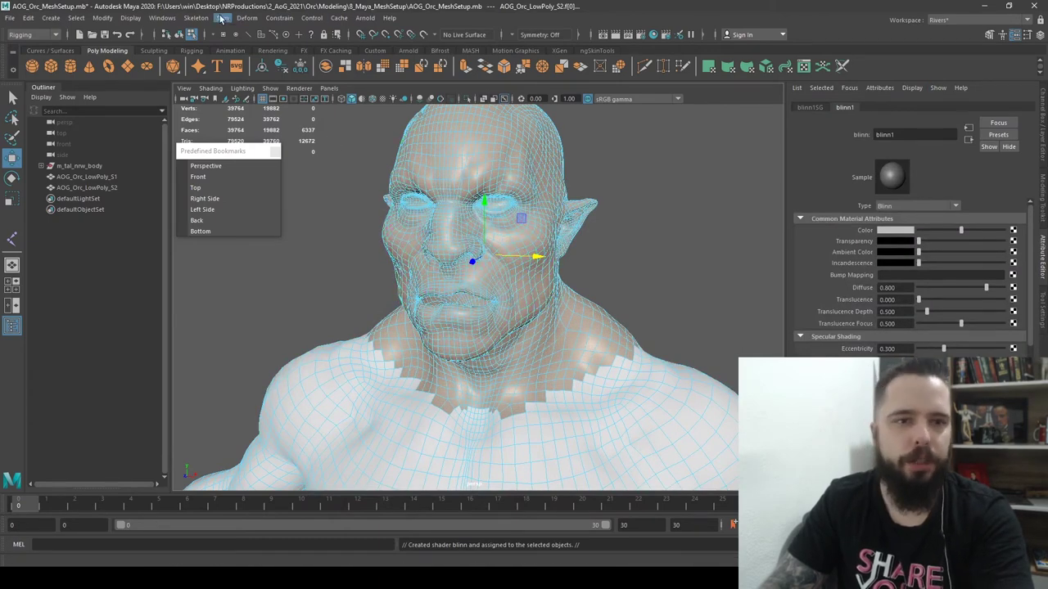
click(33, 35)
click(26, 47)
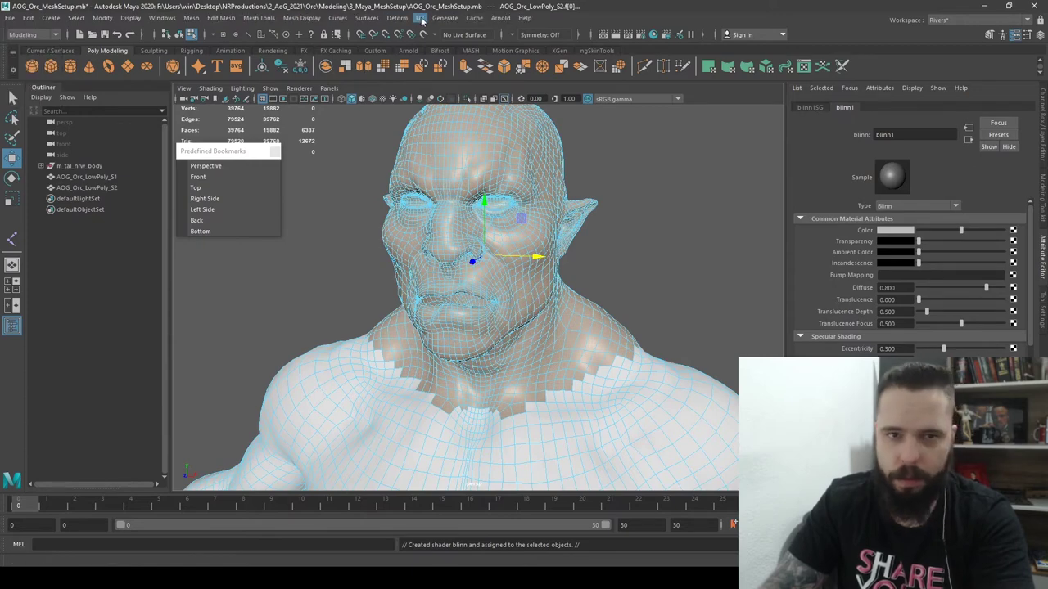
Open the UV Editor and UV Toolkit with the view turned to the orc's head
click(422, 18)
click(435, 36)
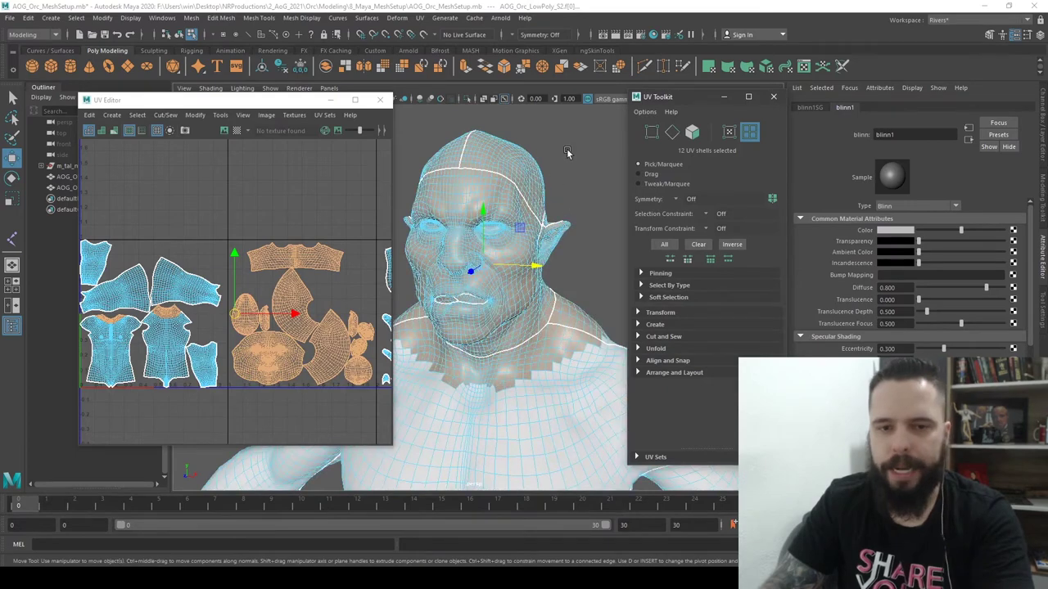
alt+drag(567, 153, 622, 147)
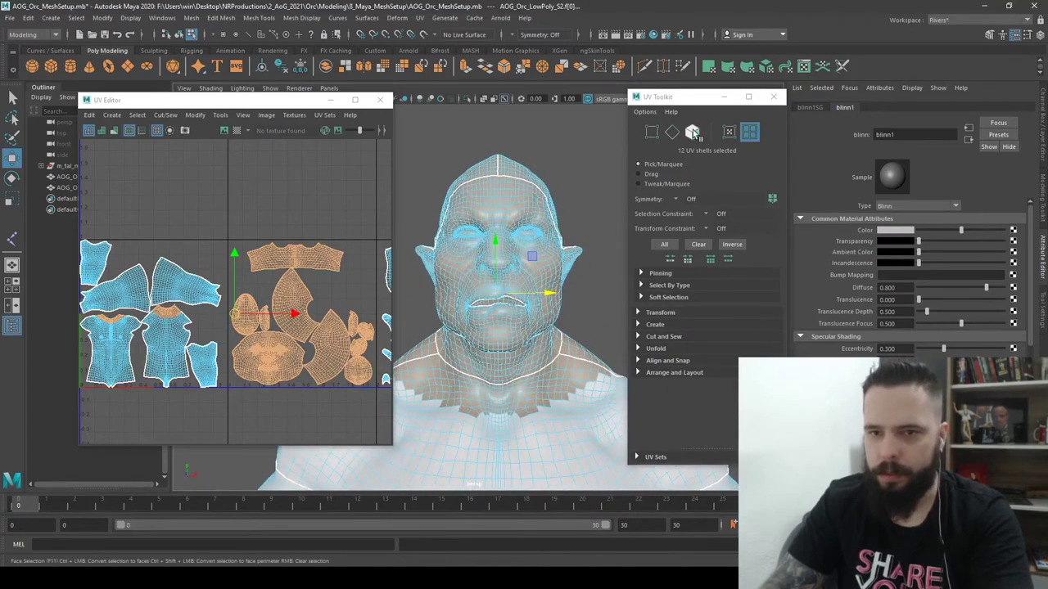
mouse_move(578, 204)
alt+mouse_down()
mouse_move(525, 189)
mouse_move(557, 174)
alt+mouse_up()
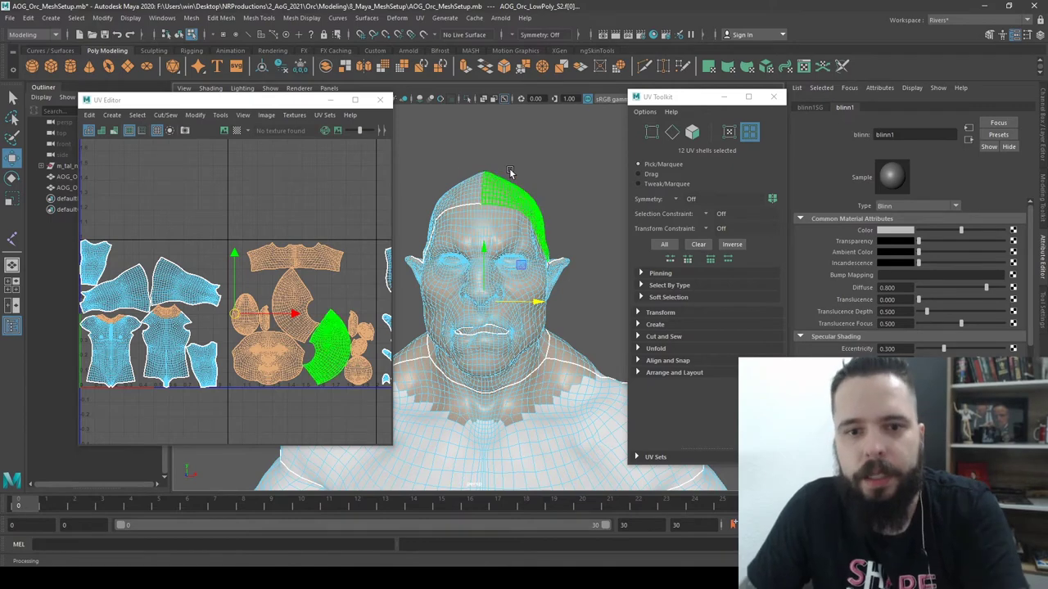
scroll(509, 171, down, 2)
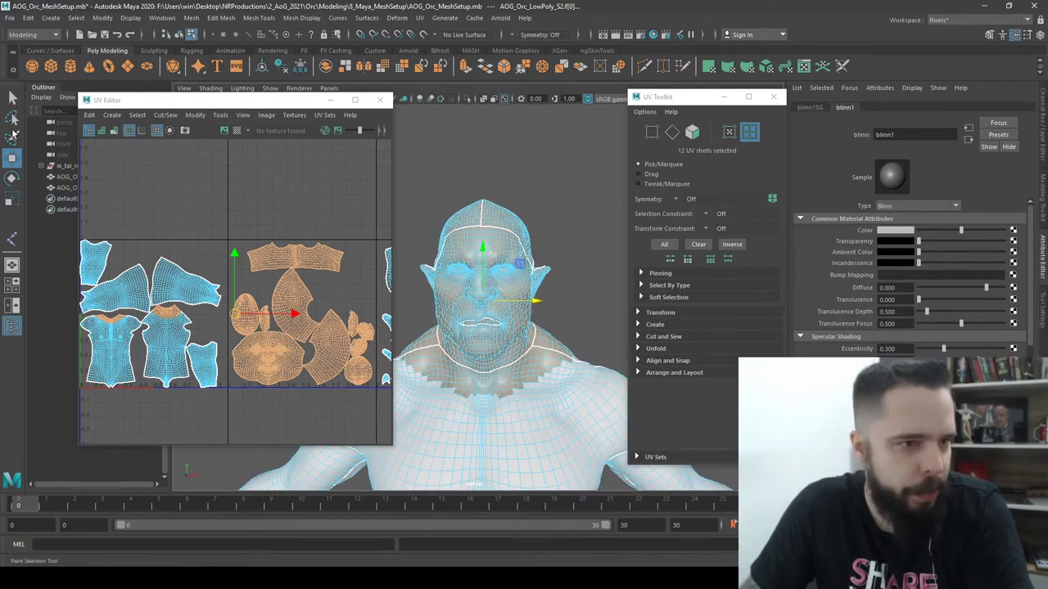
Lasso the orc's head and refine it into a 6280-face selection
click(12, 136)
key(f)
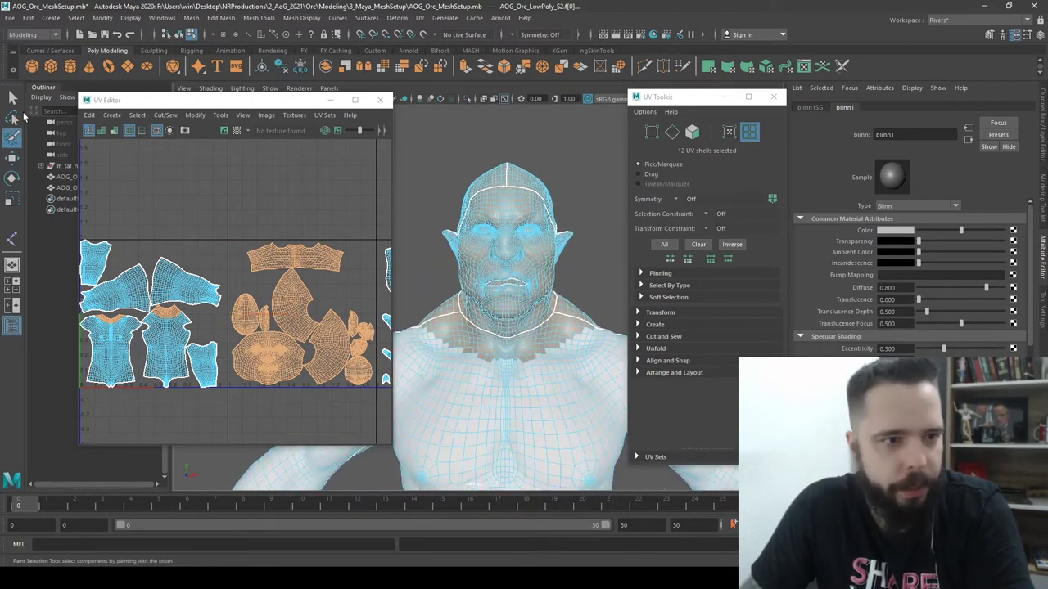
click(12, 117)
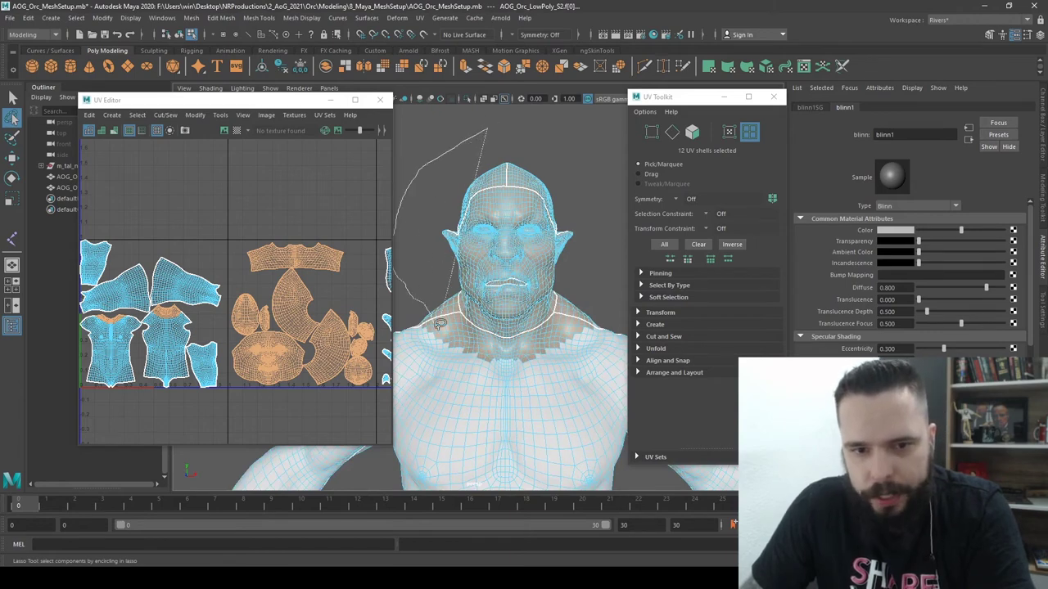
drag(592, 311, 561, 193)
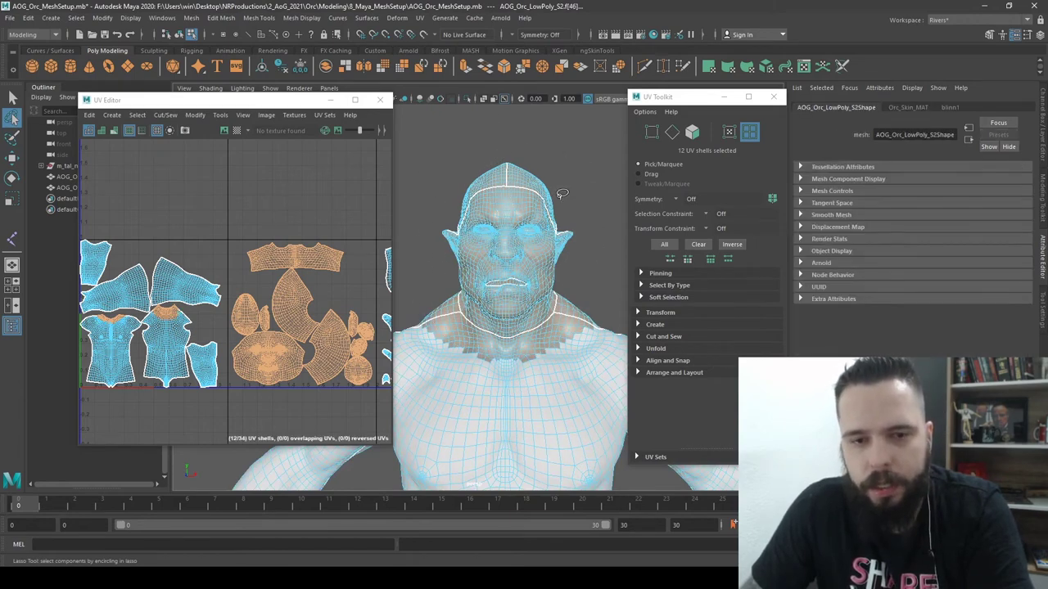
key(F11)
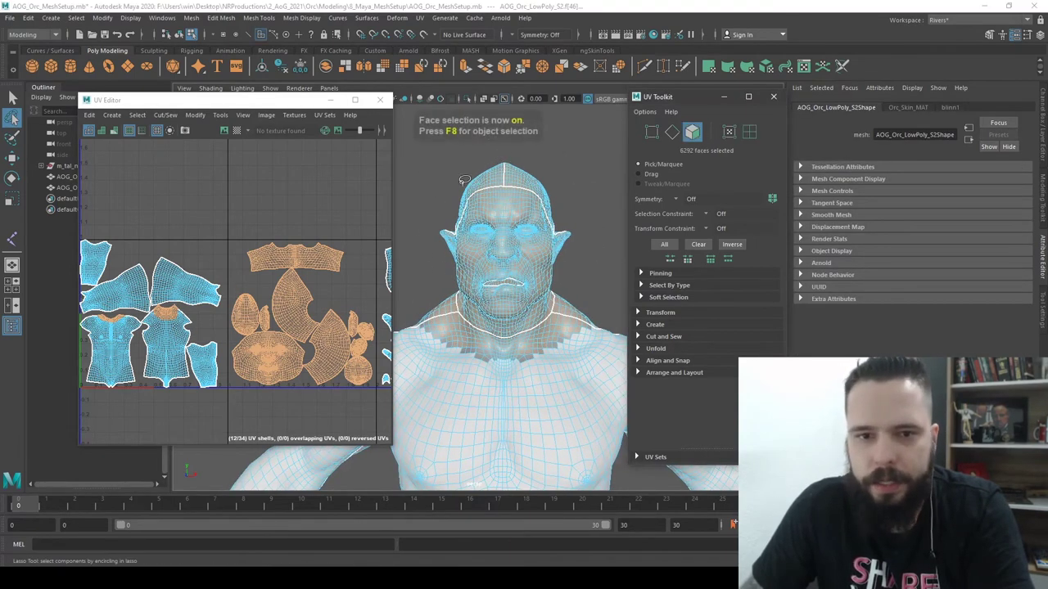
drag(461, 146, 404, 247)
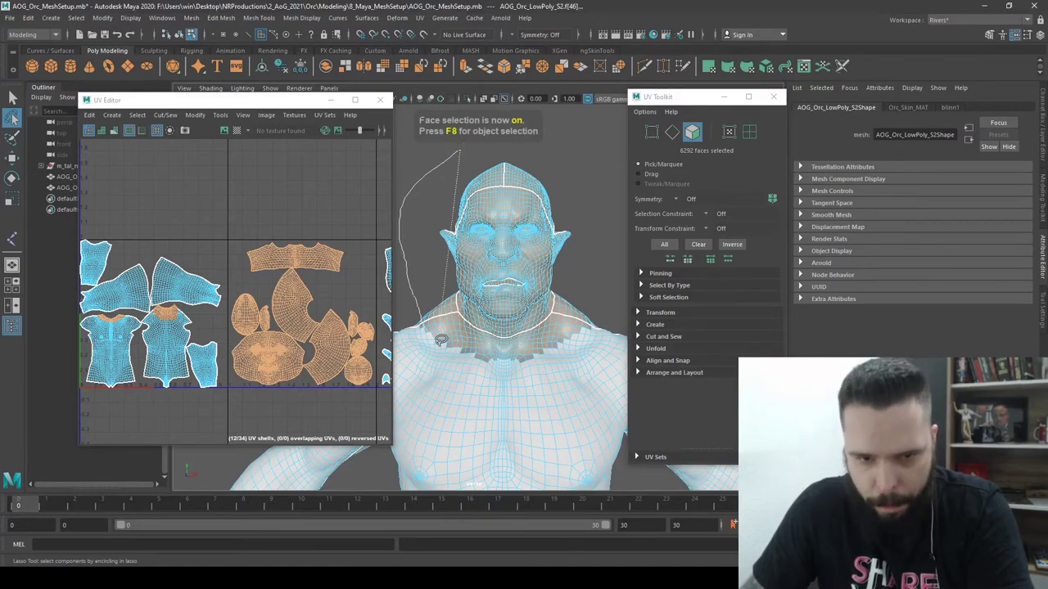
drag(485, 342, 533, 113)
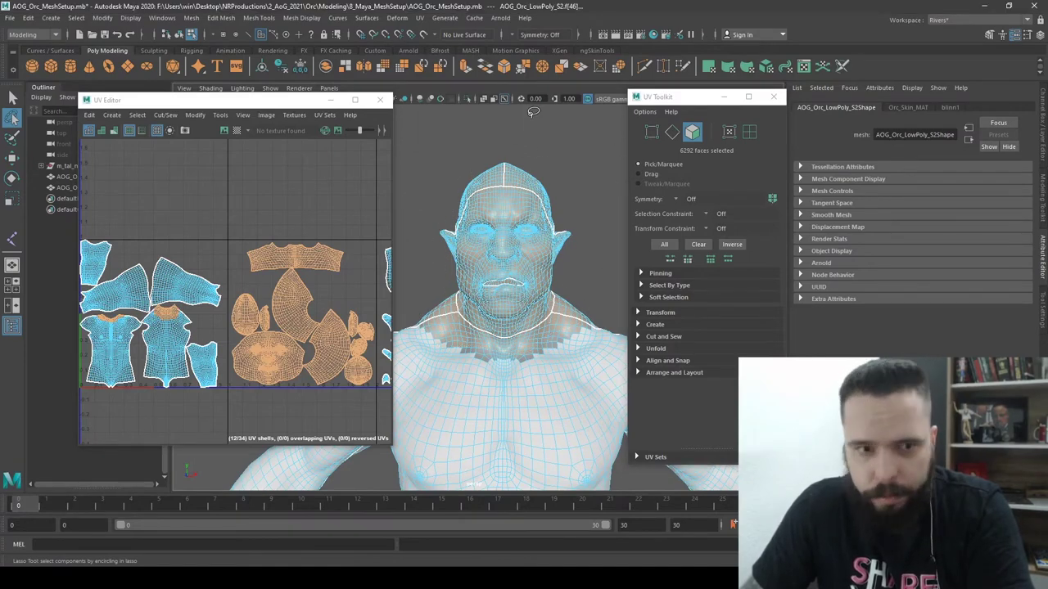
scroll(477, 229, up, 2)
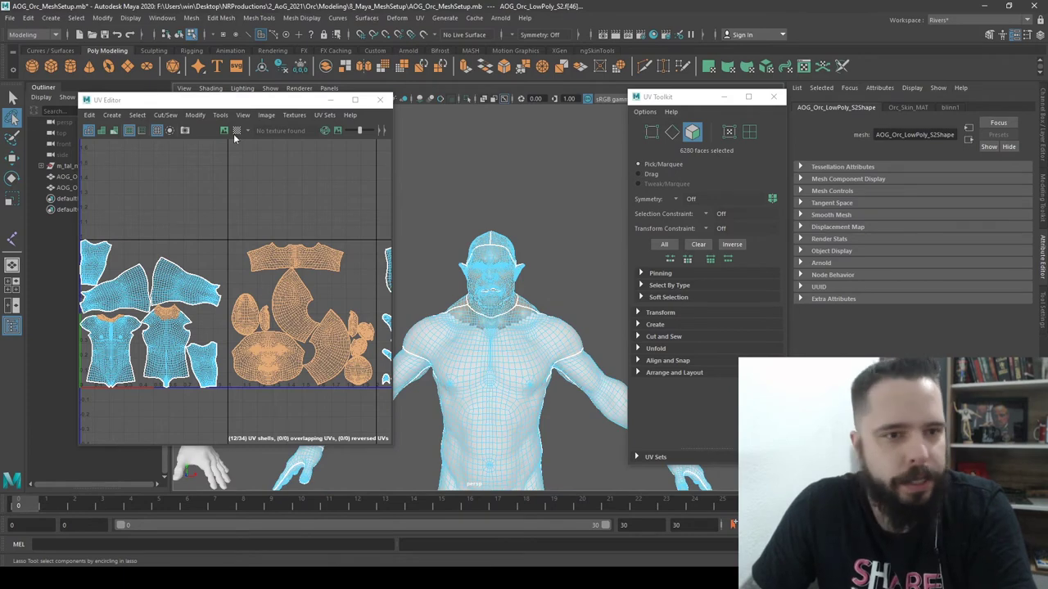
click(197, 116)
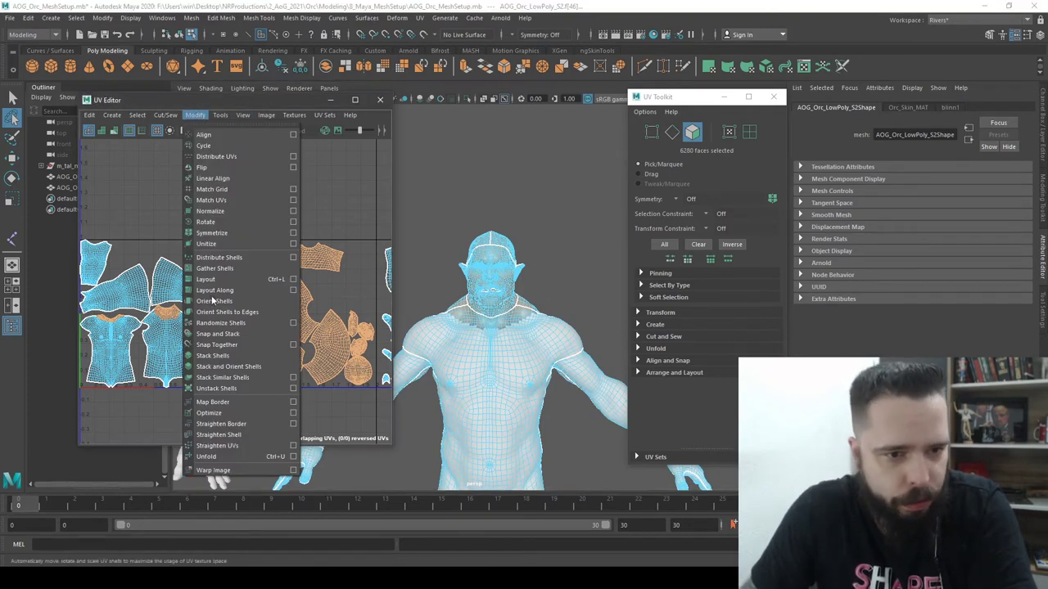
click(228, 282)
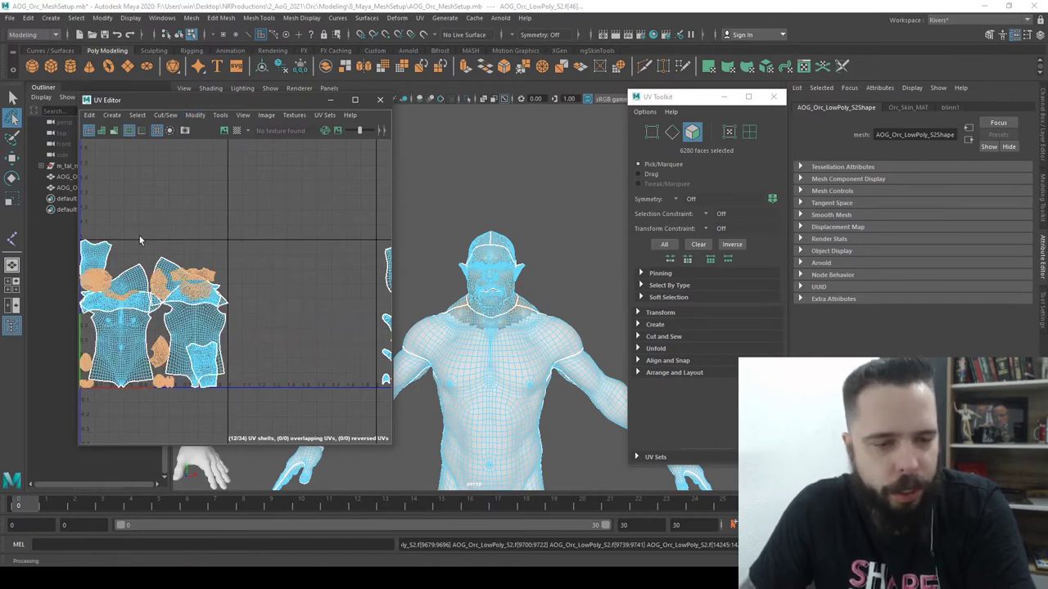
click(267, 247)
scroll(267, 247, down, 3)
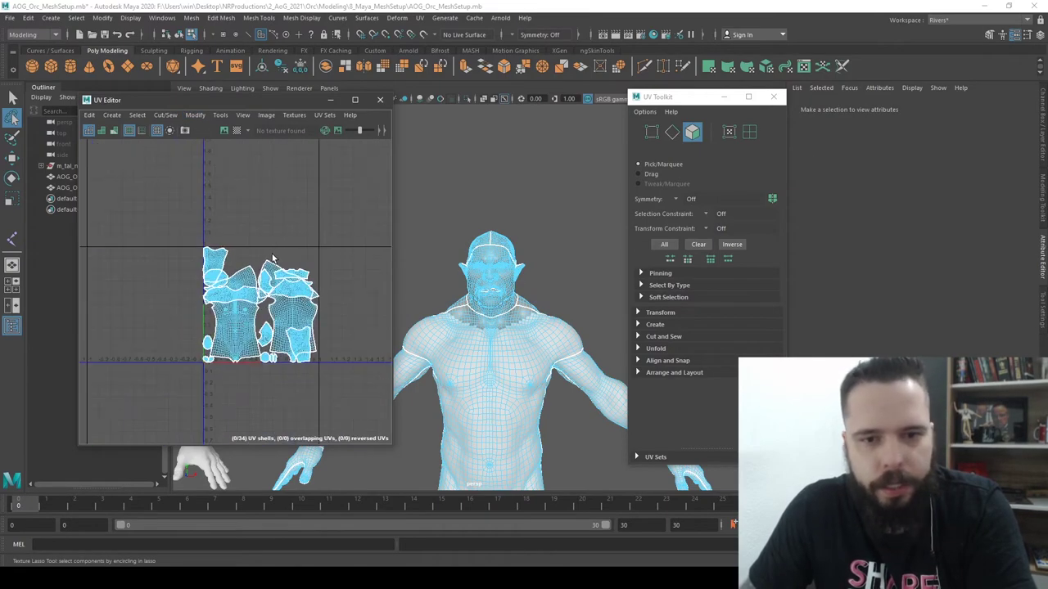
scroll(278, 235, up, 5)
scroll(289, 187, down, 5)
scroll(305, 307, down, 2)
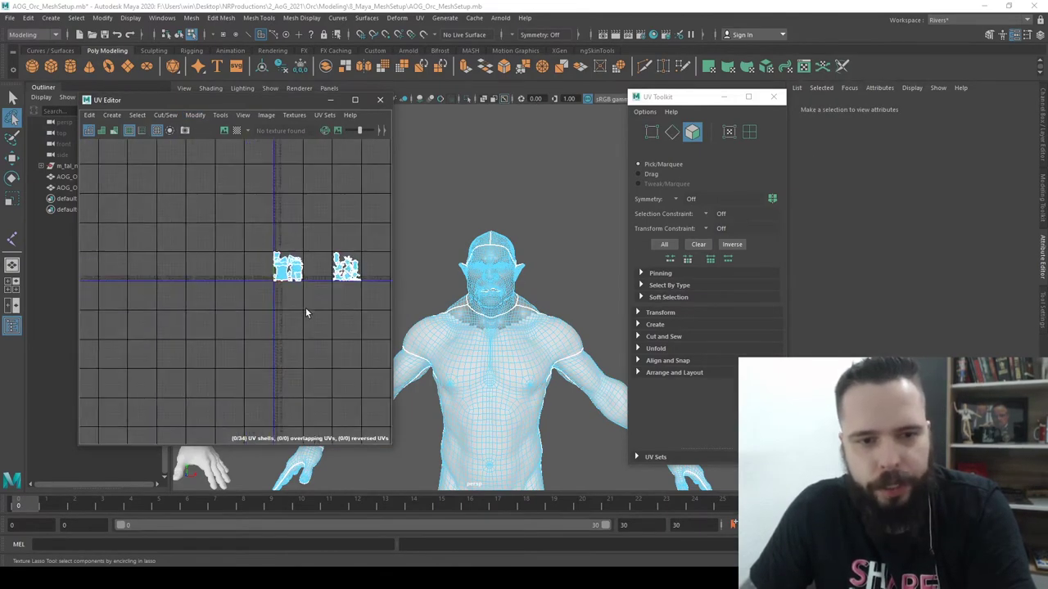
scroll(306, 288, up, 3)
key(ctrl+z)
key(ctrl+z)
key(ctrl+z)
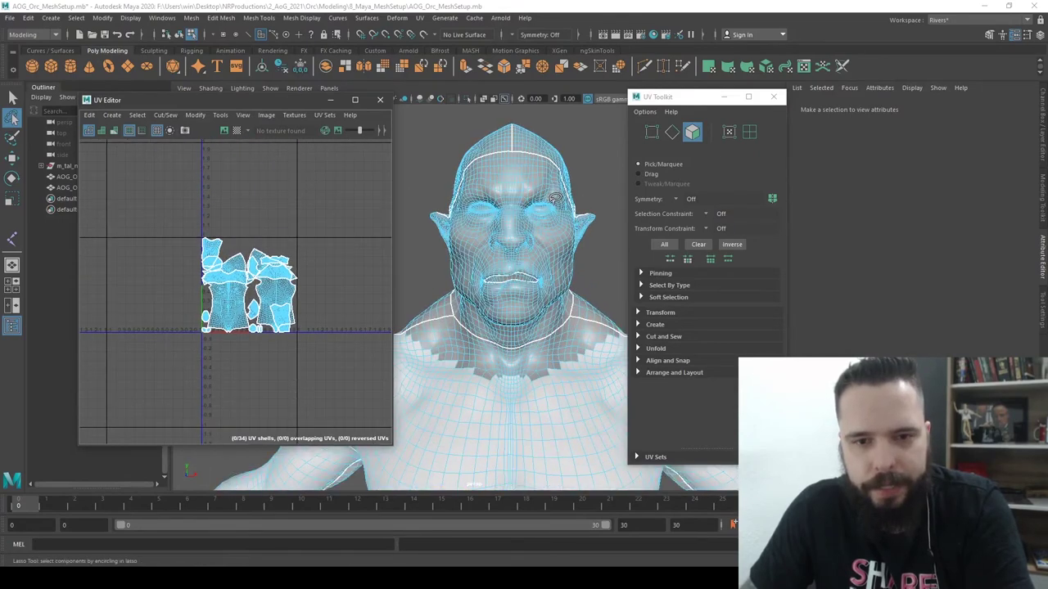
key(ctrl+z)
click(285, 275)
scroll(285, 275, up, 5)
scroll(286, 275, down, 4)
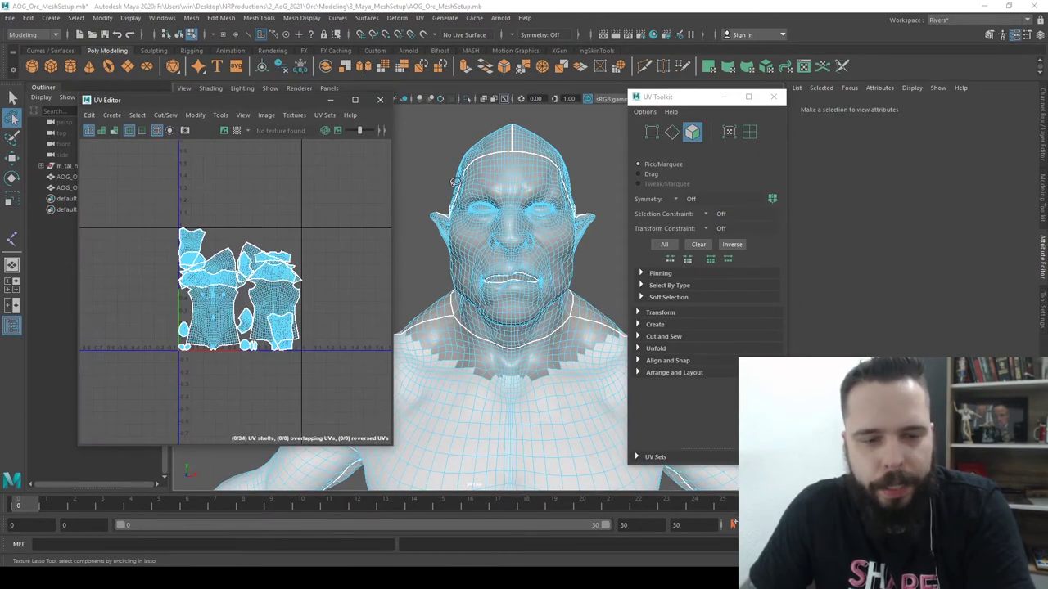
alt+drag(454, 181, 499, 188)
key(ctrl+z)
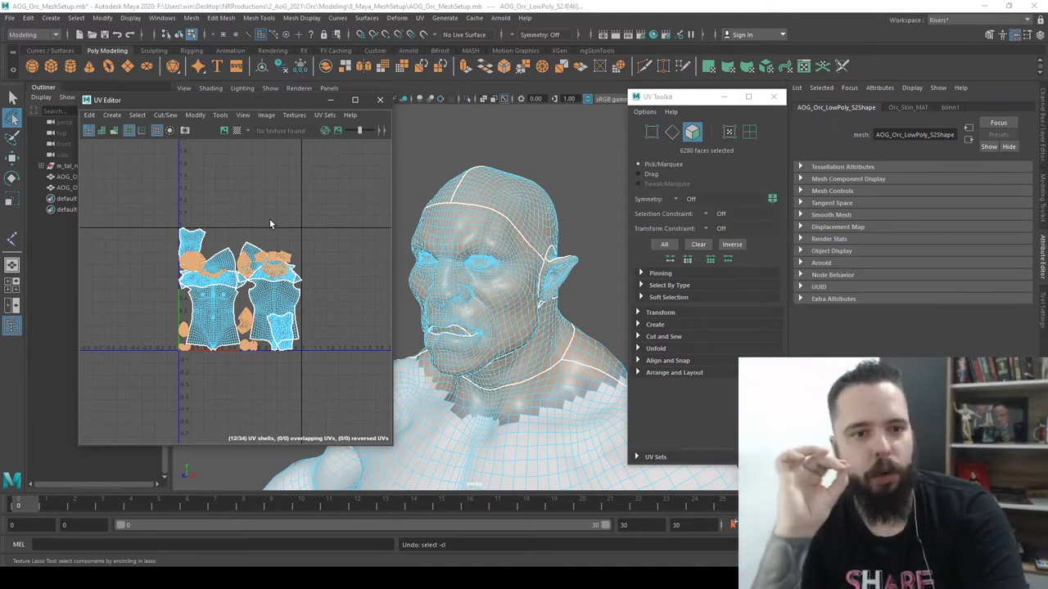
key(g)
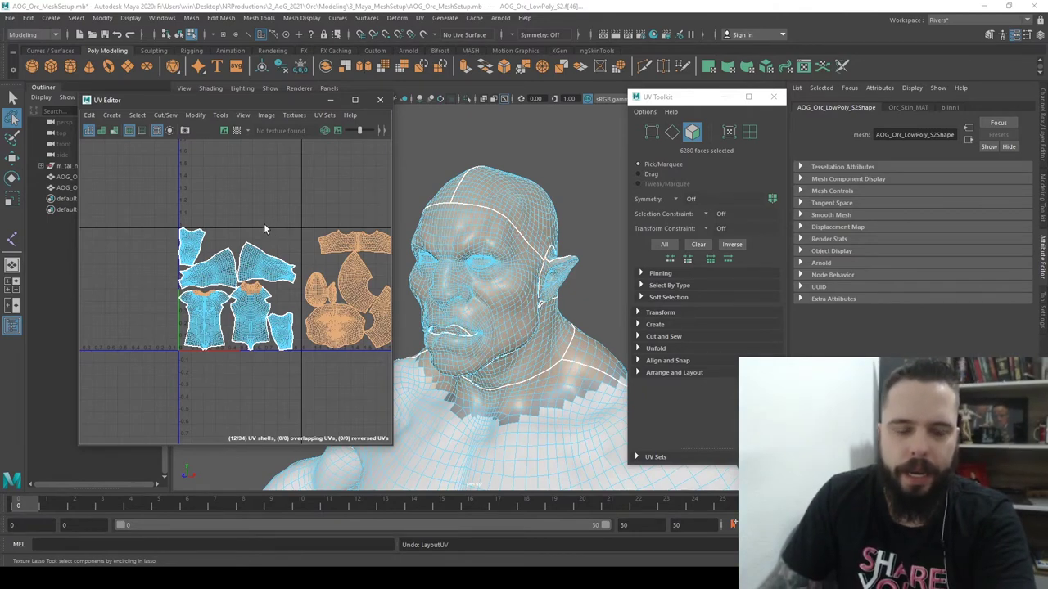
alt+middle_drag(264, 223, 240, 215)
key(g)
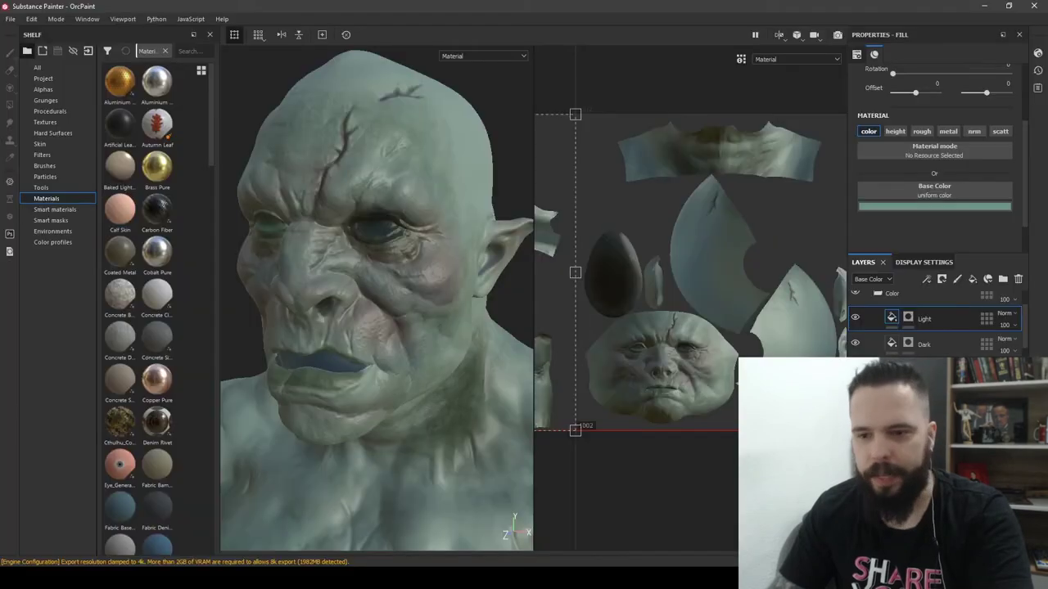
Dismiss Substance Painter's File menu and return to Maya's UV Editor
click(10, 19)
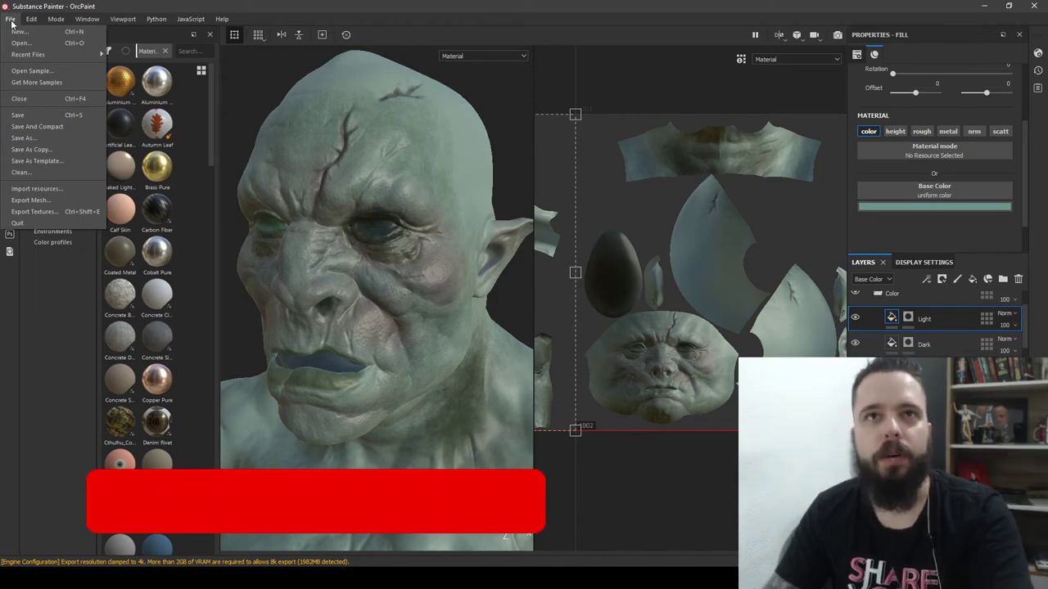
click(12, 24)
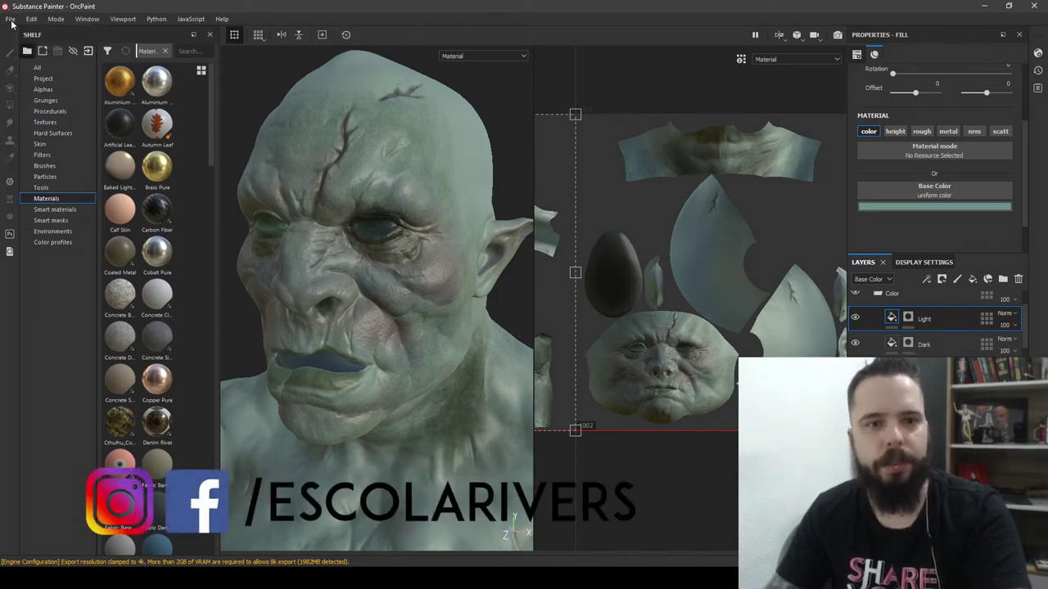
key(alt+Tab)
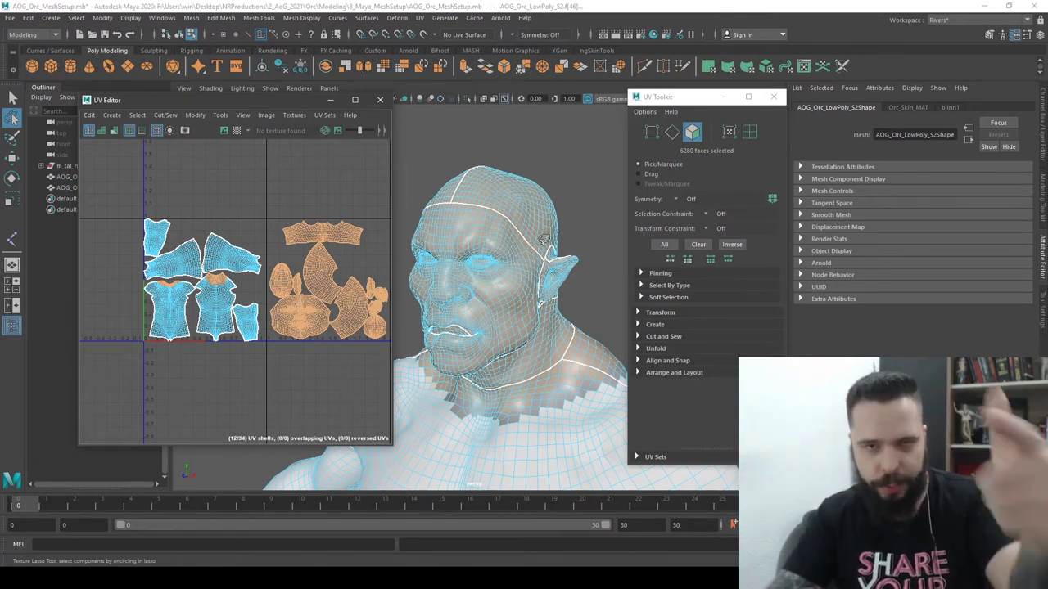
Close the UV Editor and UV Toolkit and clear the selection
alt+right_drag(543, 238, 578, 208)
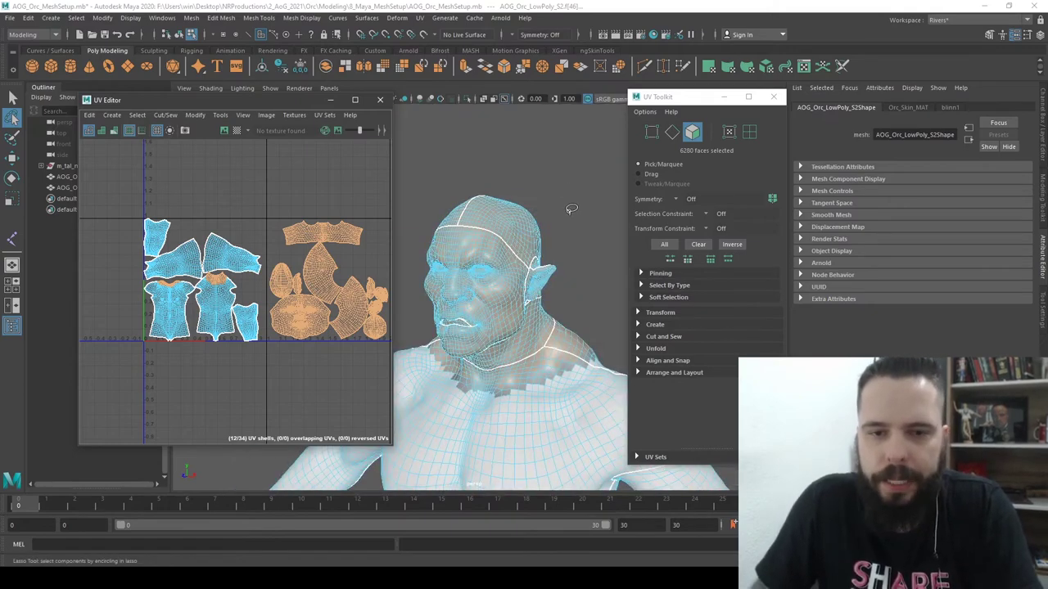
alt+drag(571, 210, 419, 107)
key(w)
click(380, 100)
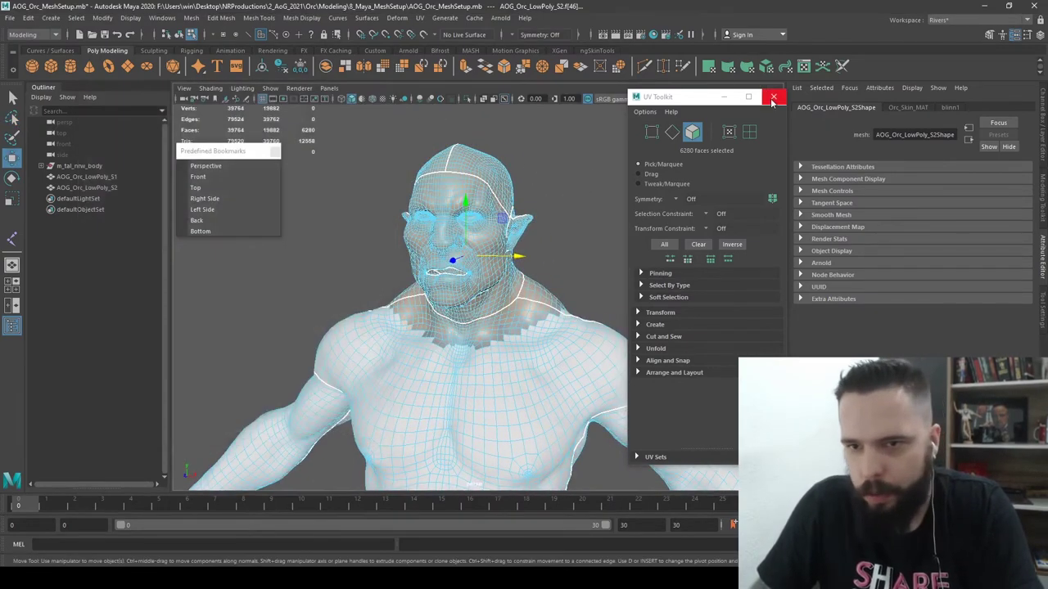
click(772, 97)
click(629, 194)
Set the orc to Object Mode, zoom out to both characters, and go to the ArtStation reference
scroll(596, 228, up, 3)
scroll(579, 247, down, 5)
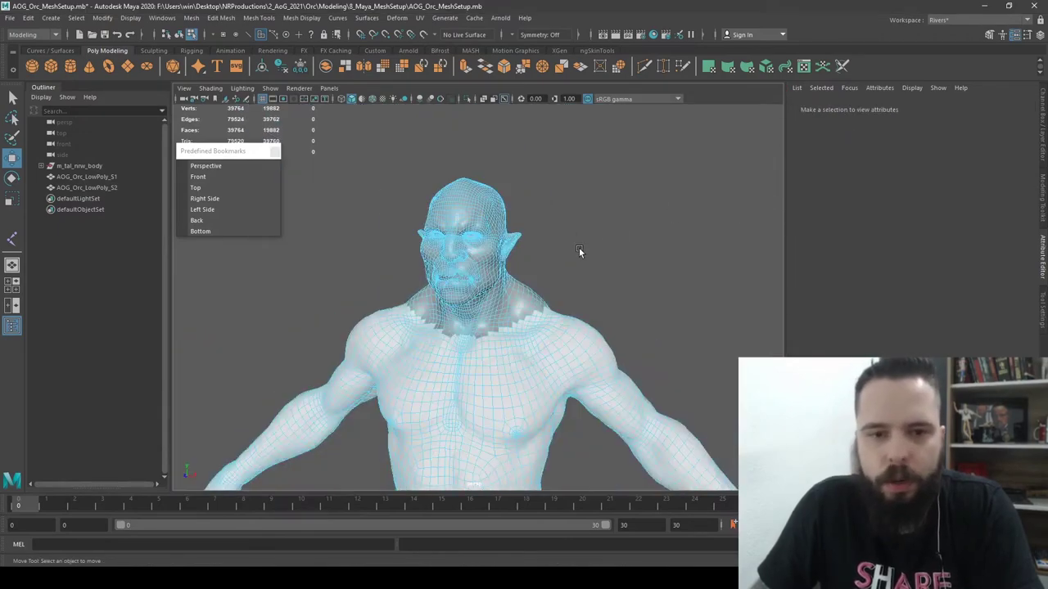
scroll(579, 248, down, 3)
scroll(652, 193, down, 2)
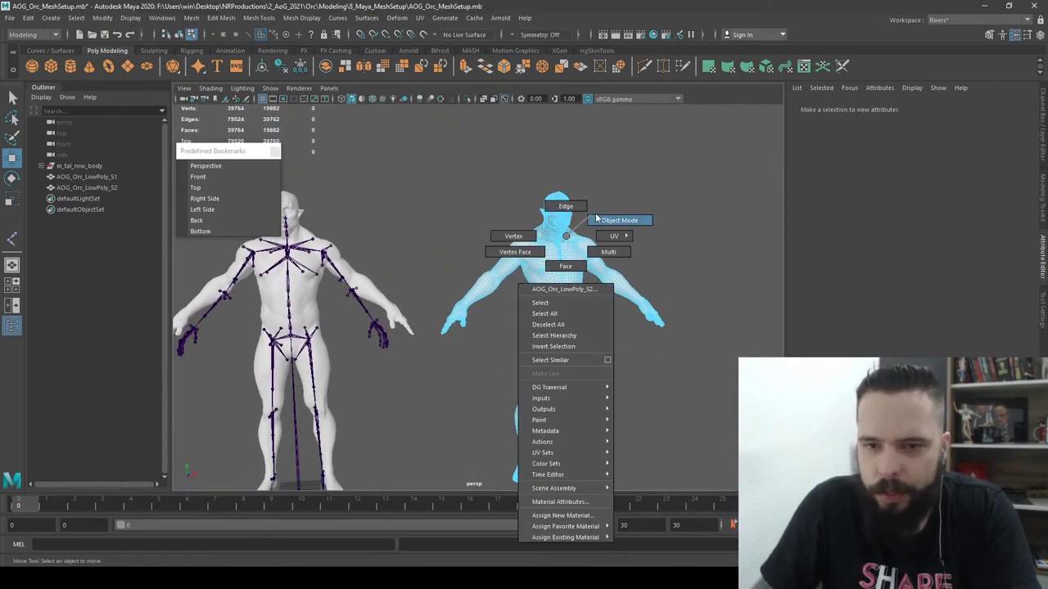
right_drag(567, 239, 612, 220)
click(629, 190)
scroll(614, 239, down, 3)
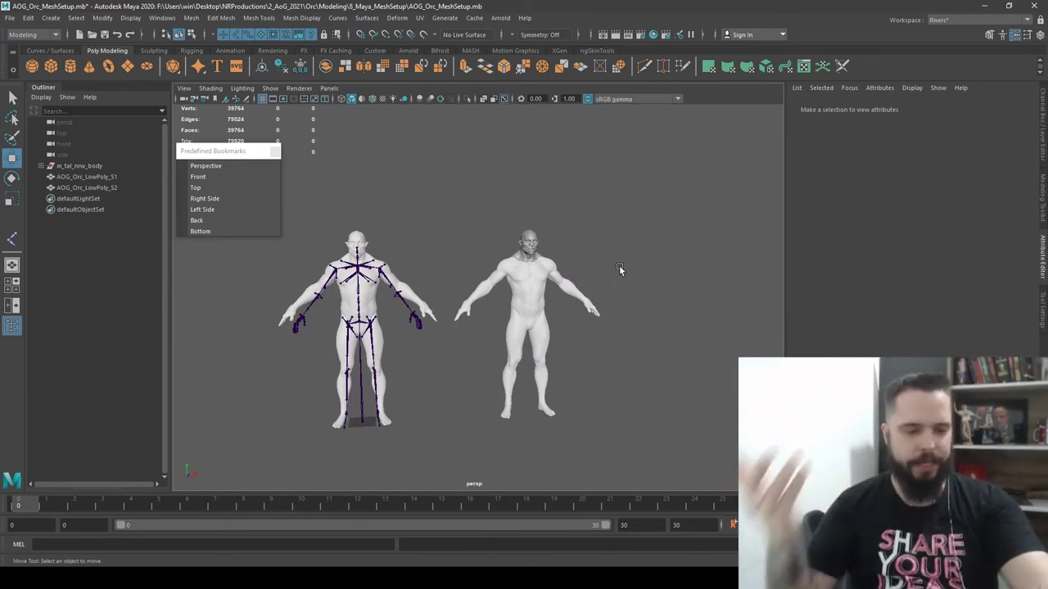
key(alt+Tab)
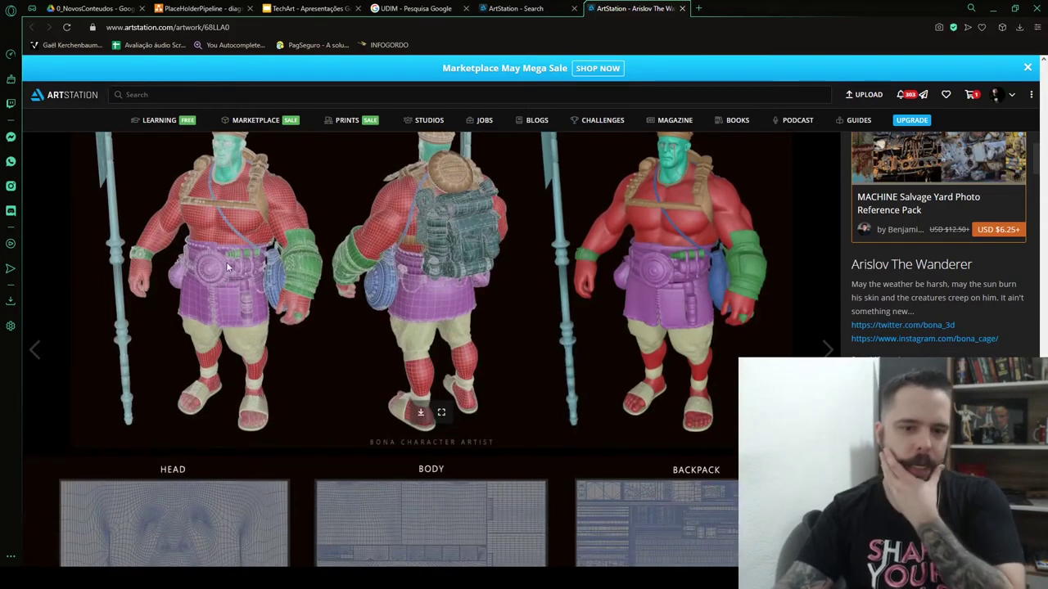
scroll(230, 277, up, 1)
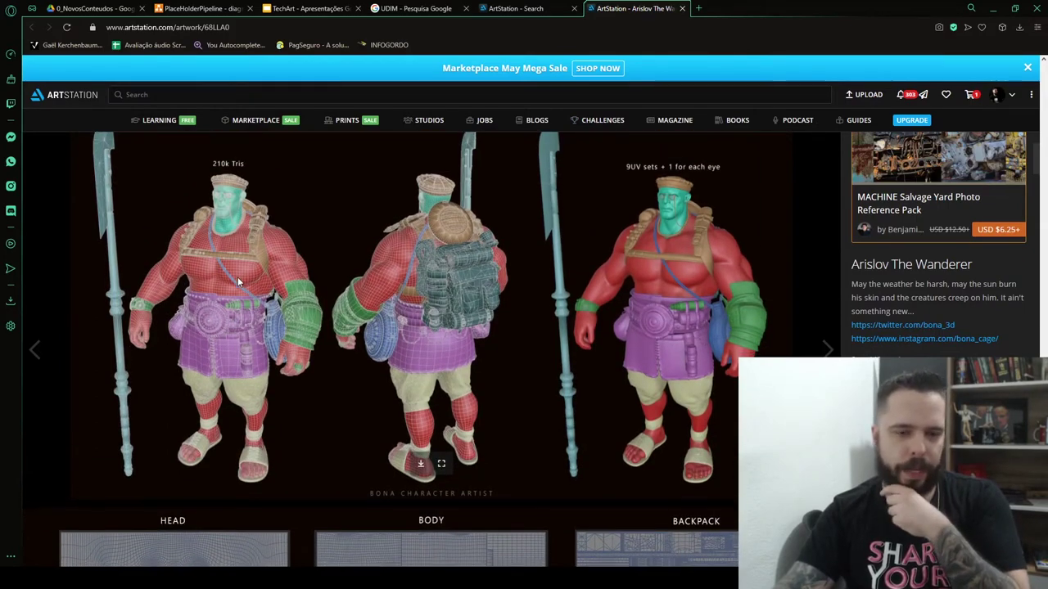
scroll(237, 277, down, 3)
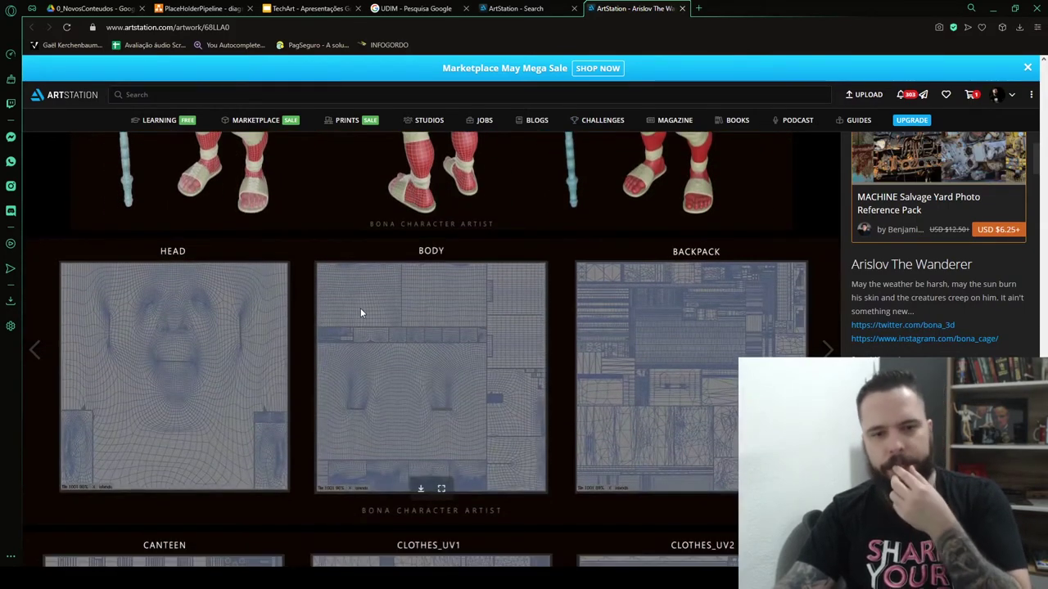
scroll(300, 293, up, 3)
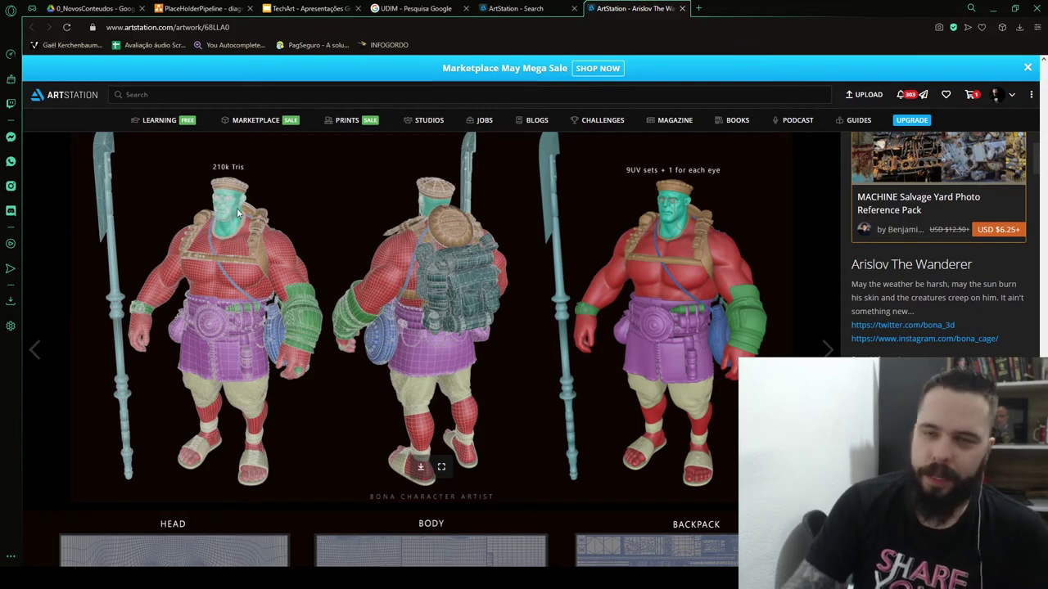
scroll(244, 225, down, 3)
scroll(229, 293, down, 2)
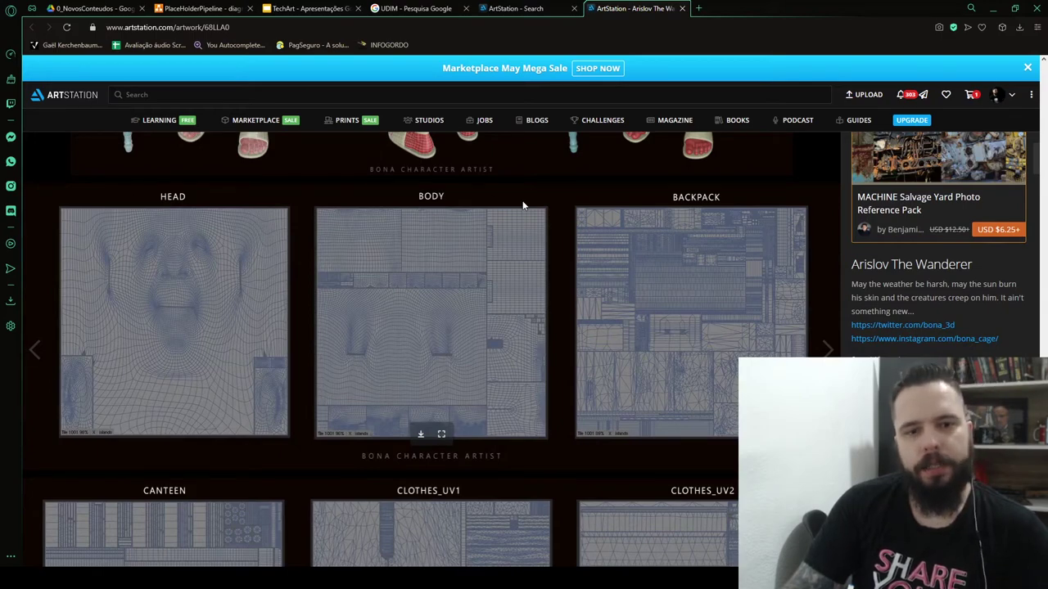
scroll(322, 259, up, 4)
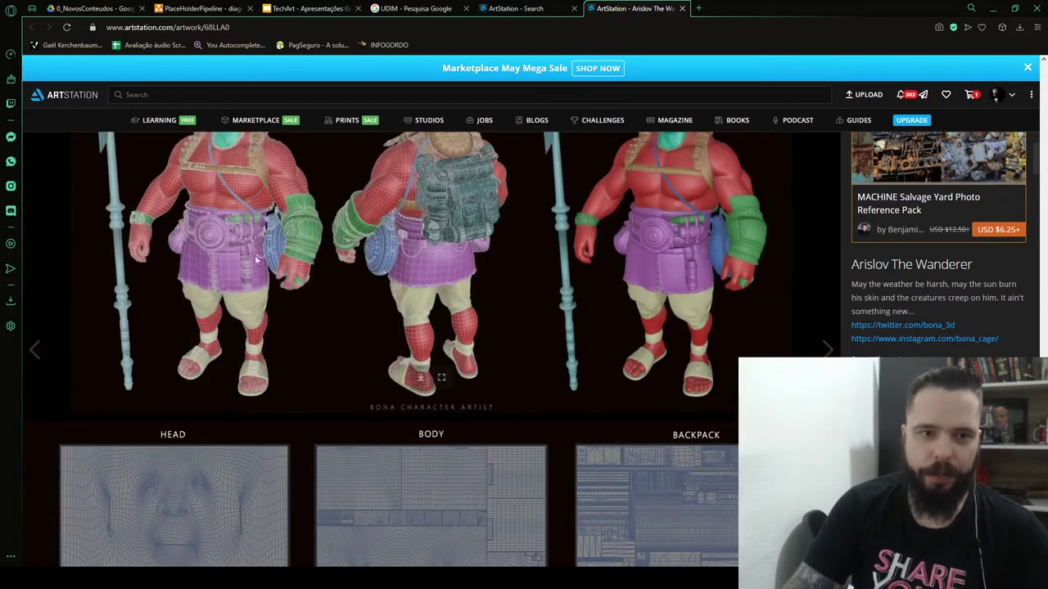
scroll(279, 282, down, 3)
scroll(286, 293, down, 2)
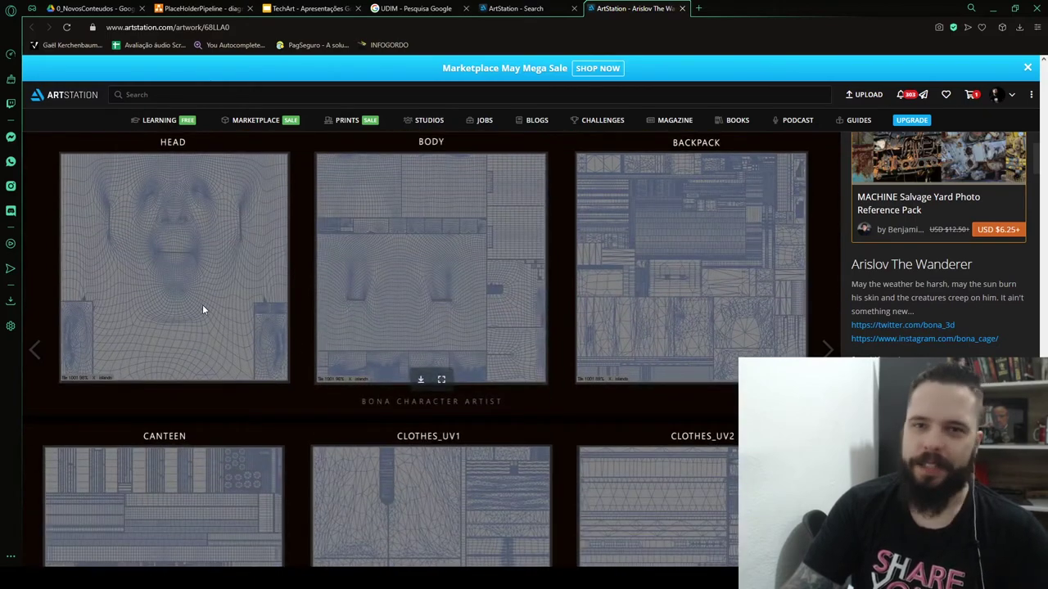
scroll(203, 310, up, 1)
scroll(203, 310, up, 3)
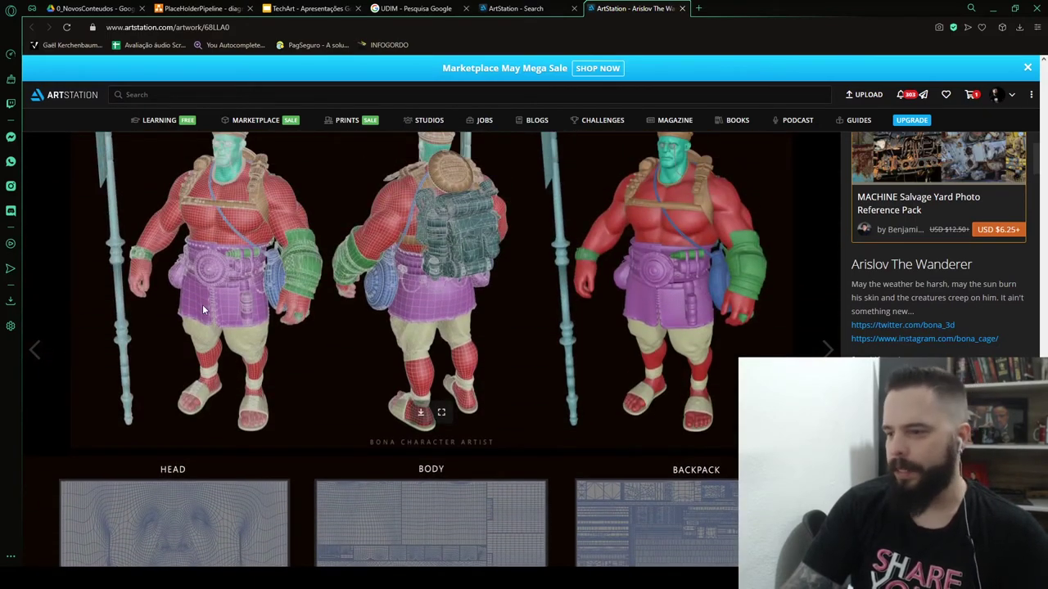
scroll(256, 263, down, 1)
scroll(256, 264, up, 2)
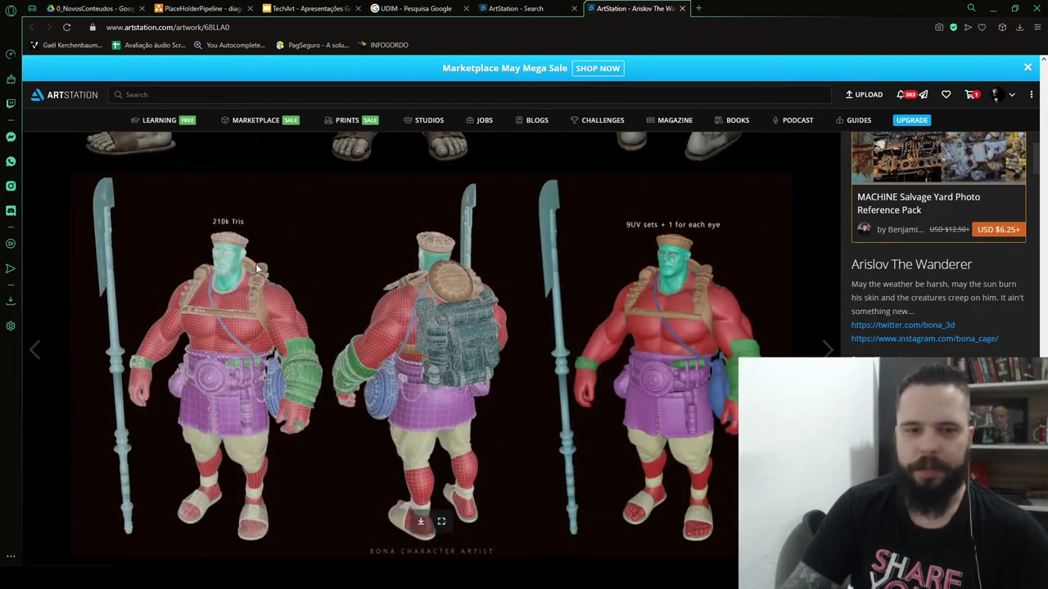
scroll(256, 267, down, 1)
scroll(262, 245, up, 1)
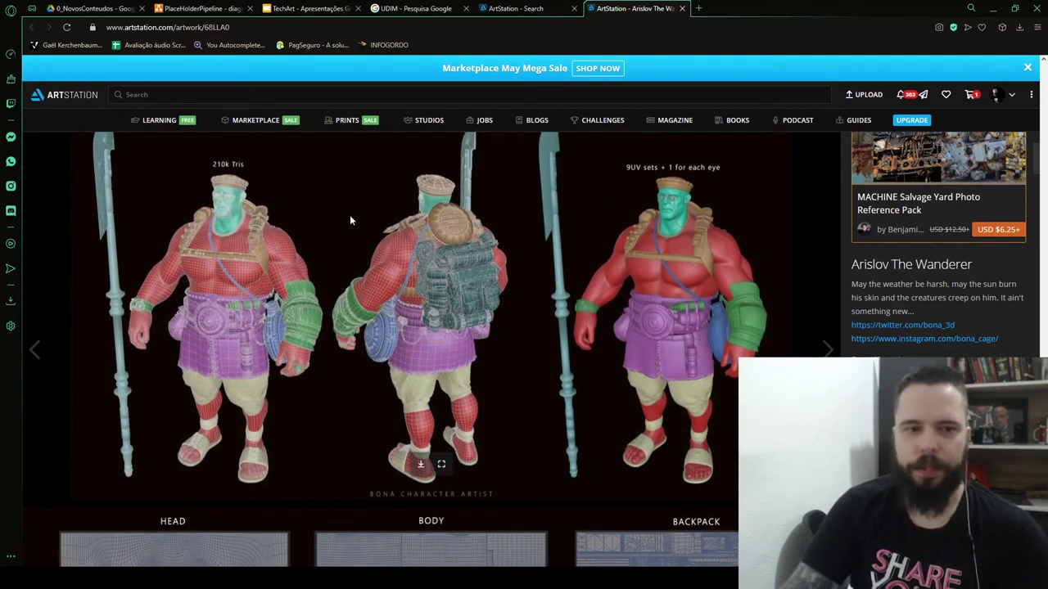
scroll(335, 238, up, 1)
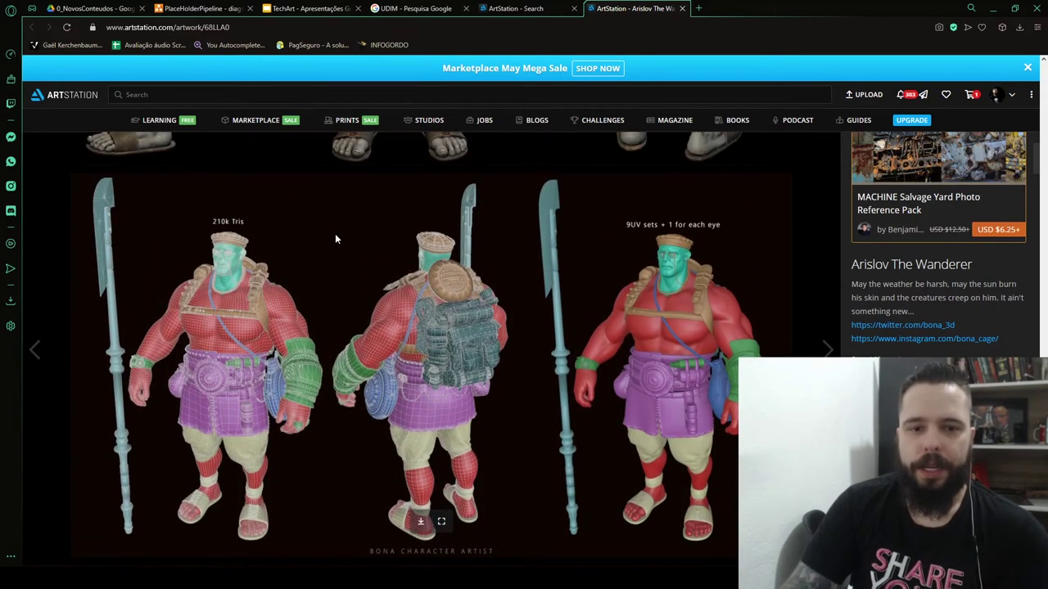
scroll(334, 238, down, 1)
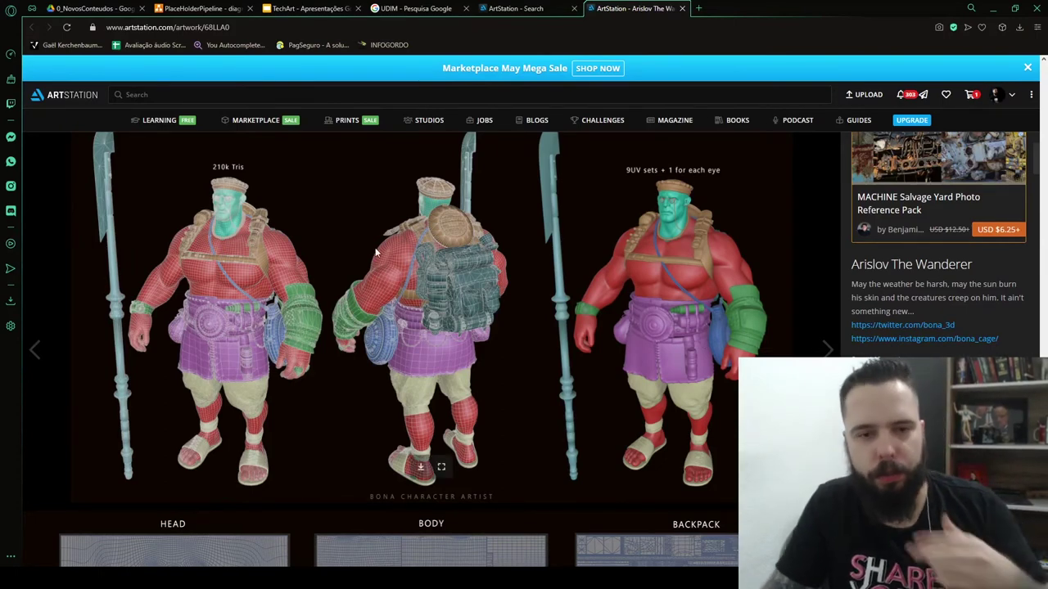
mouse_move(395, 315)
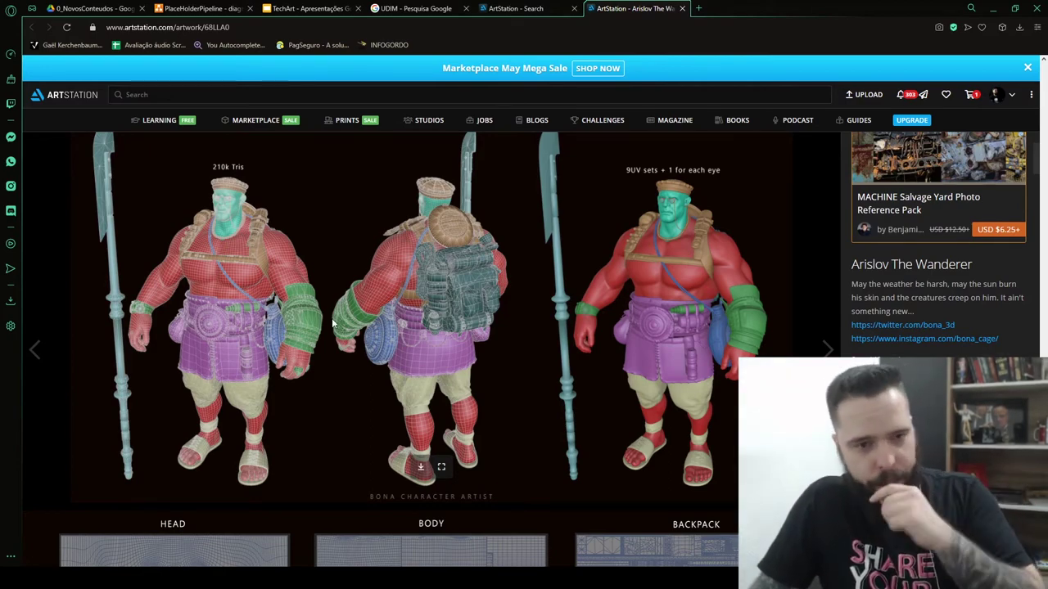
scroll(339, 342, down, 2)
scroll(233, 280, up, 3)
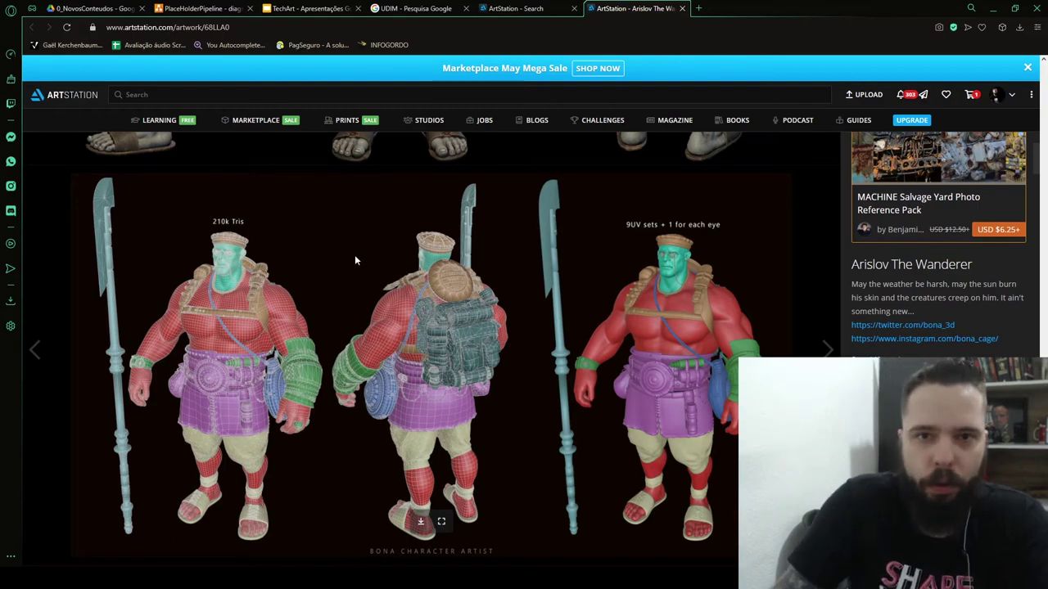
Browse the ArtStation UV layout rows down to WEAPON and back, then return to the Maya scene
scroll(371, 251, down, 1)
scroll(370, 253, down, 3)
scroll(369, 260, down, 2)
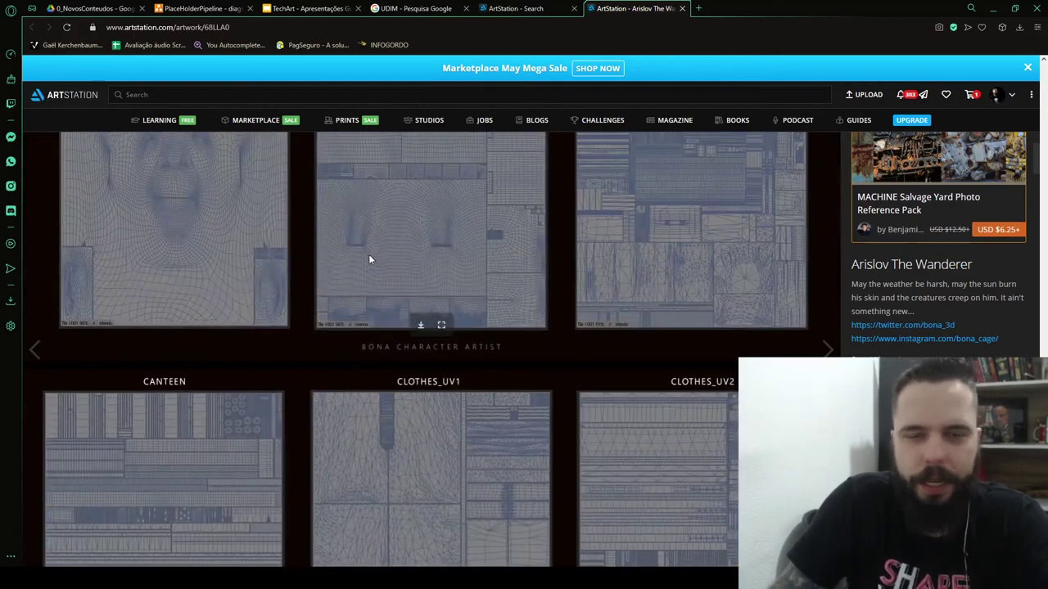
scroll(426, 227, down, 3)
scroll(436, 225, down, 2)
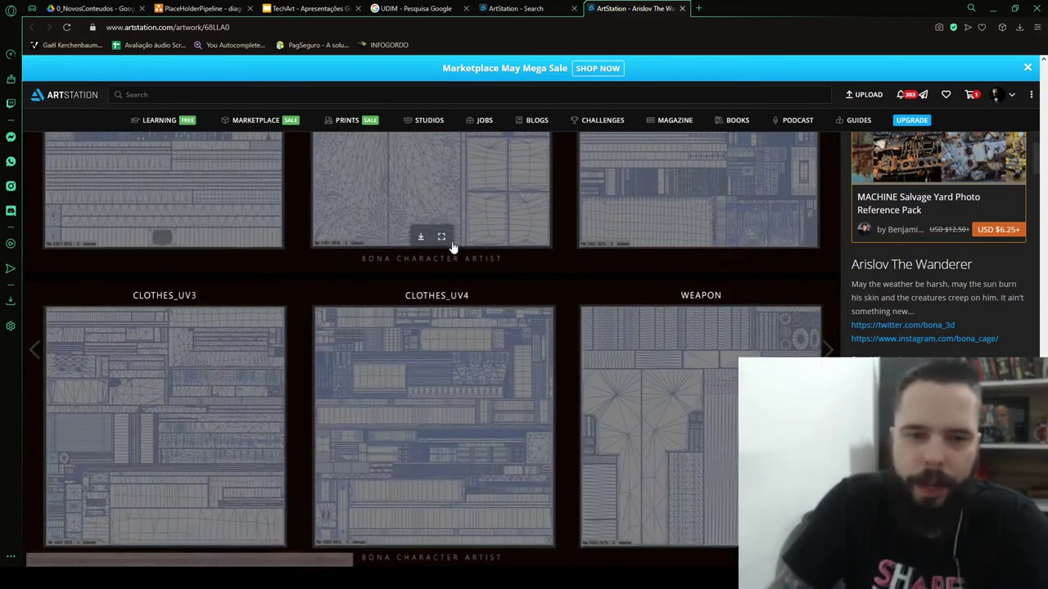
scroll(453, 247, up, 5)
scroll(511, 272, up, 5)
scroll(501, 273, up, 3)
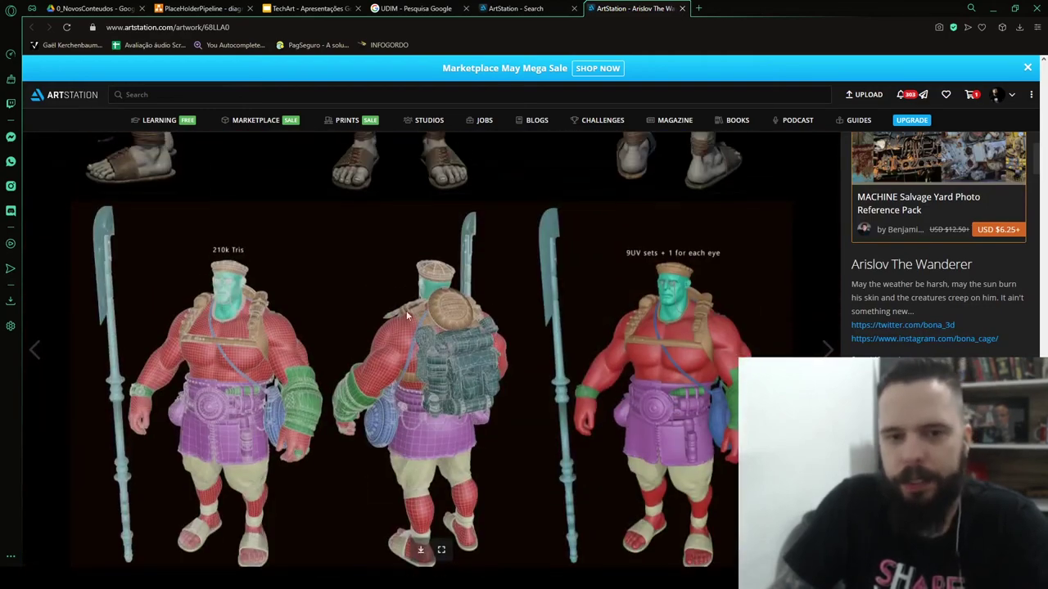
scroll(406, 310, down, 1)
scroll(368, 280, up, 1)
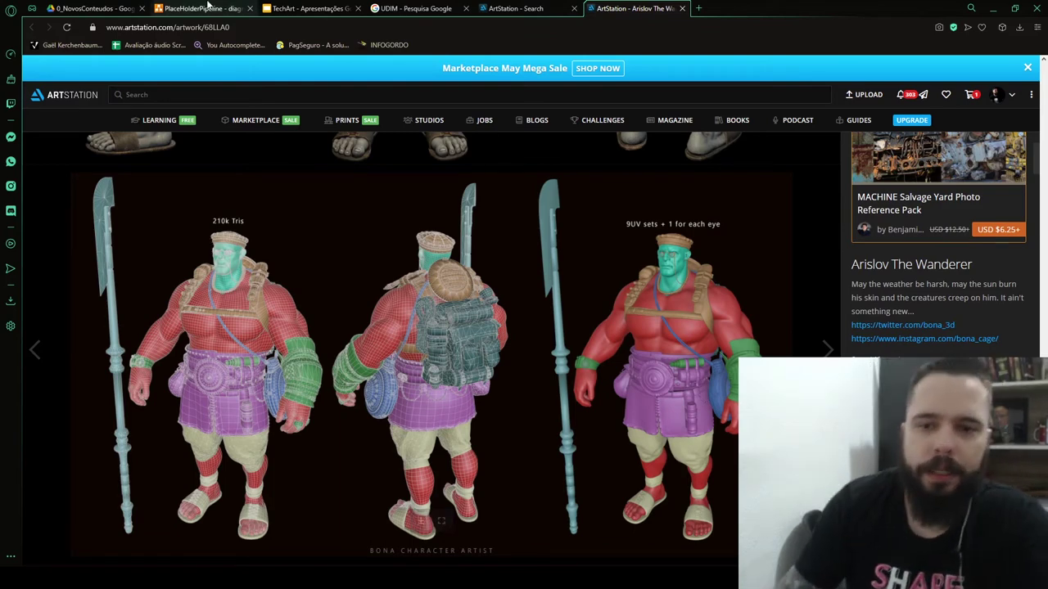
key(alt+Tab)
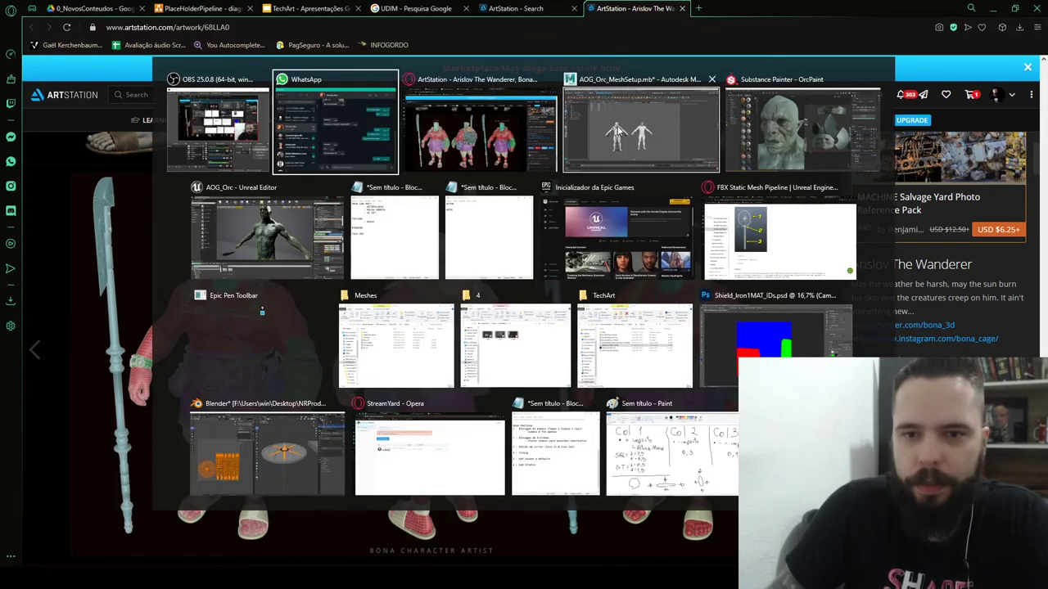
click(622, 126)
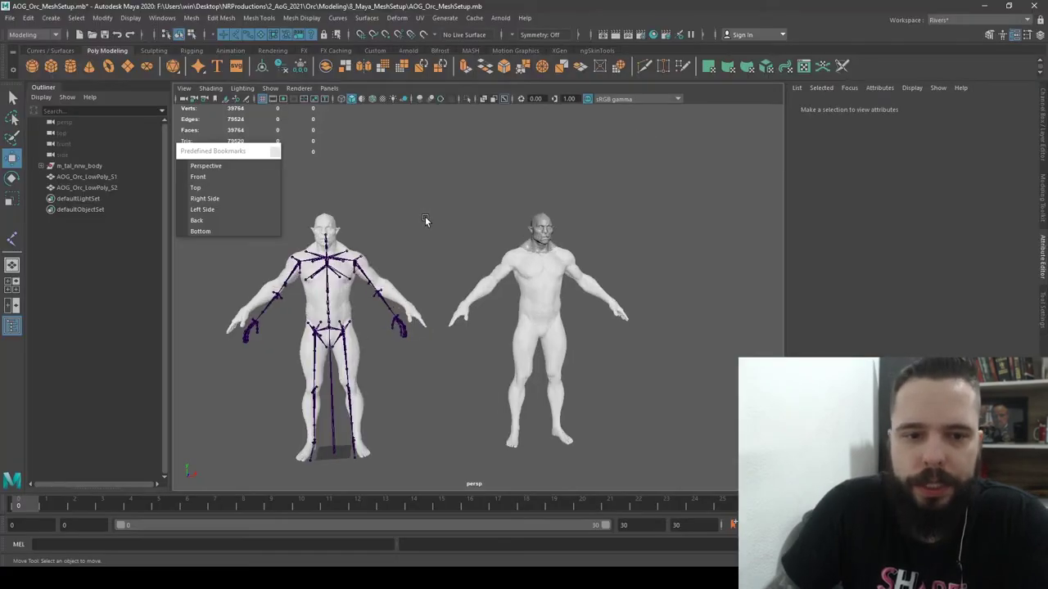
mouse_move(424, 216)
alt+mouse_down()
mouse_move(519, 220)
mouse_move(461, 190)
alt+mouse_up()
scroll(538, 214, up, 5)
click(461, 190)
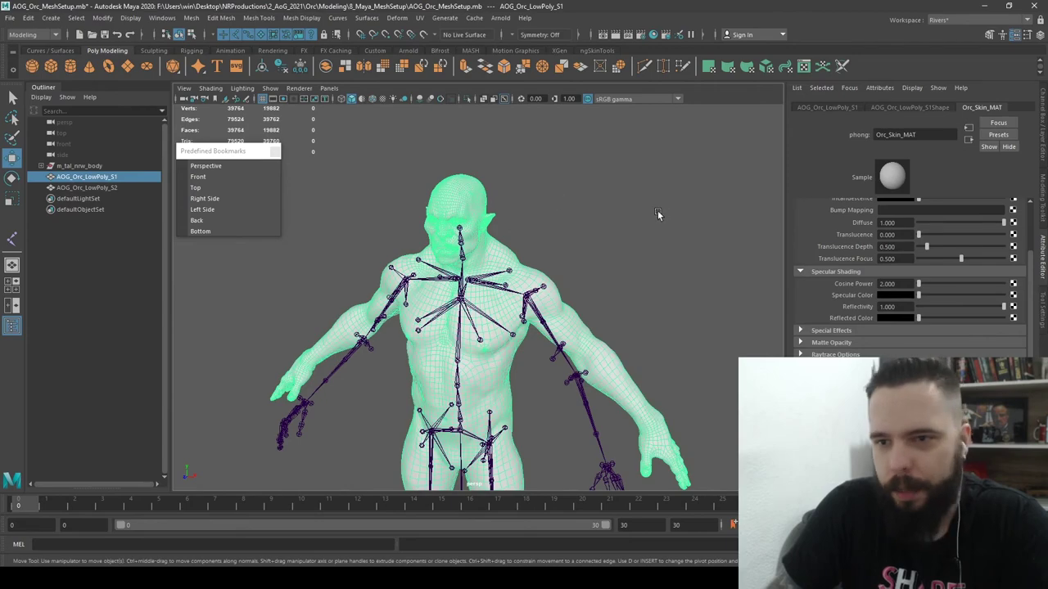
scroll(575, 297, up, 2)
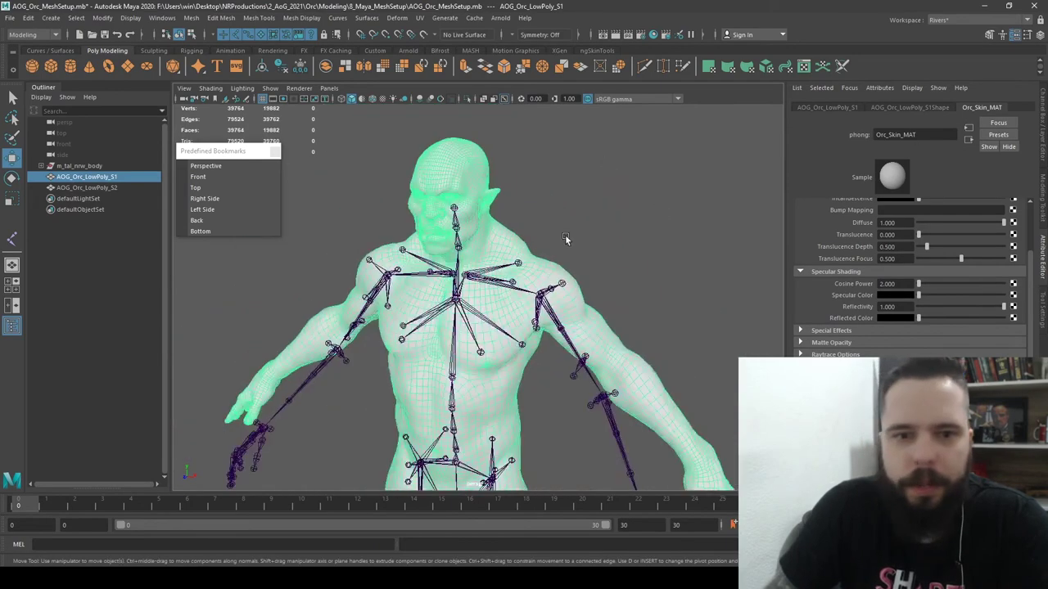
alt+drag(565, 237, 620, 176)
scroll(584, 204, down, 2)
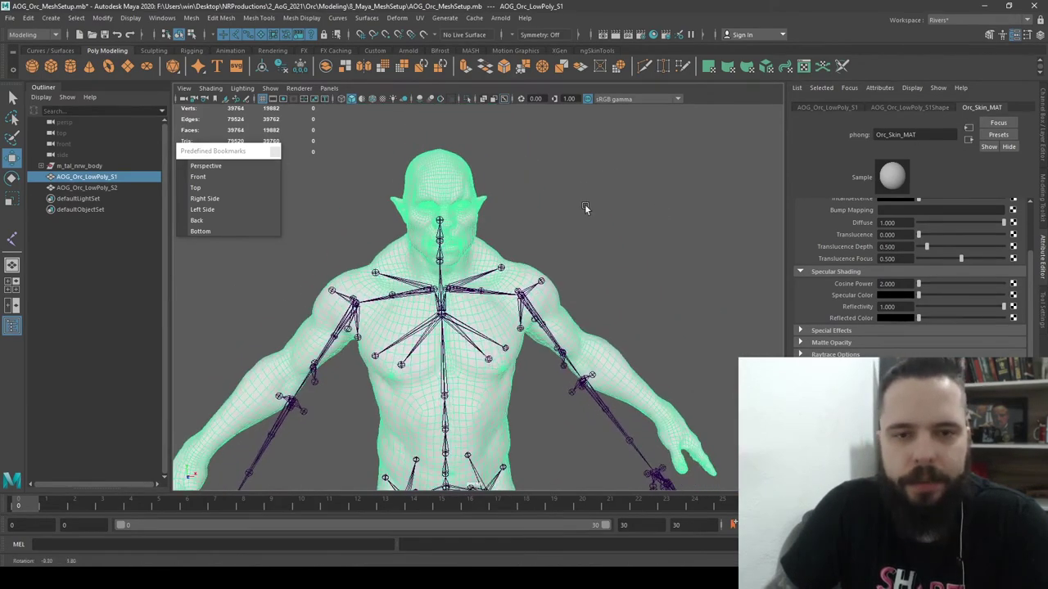
scroll(559, 200, down, 3)
mouse_move(536, 186)
alt+mouse_down()
mouse_move(557, 163)
mouse_move(410, 142)
alt+mouse_up()
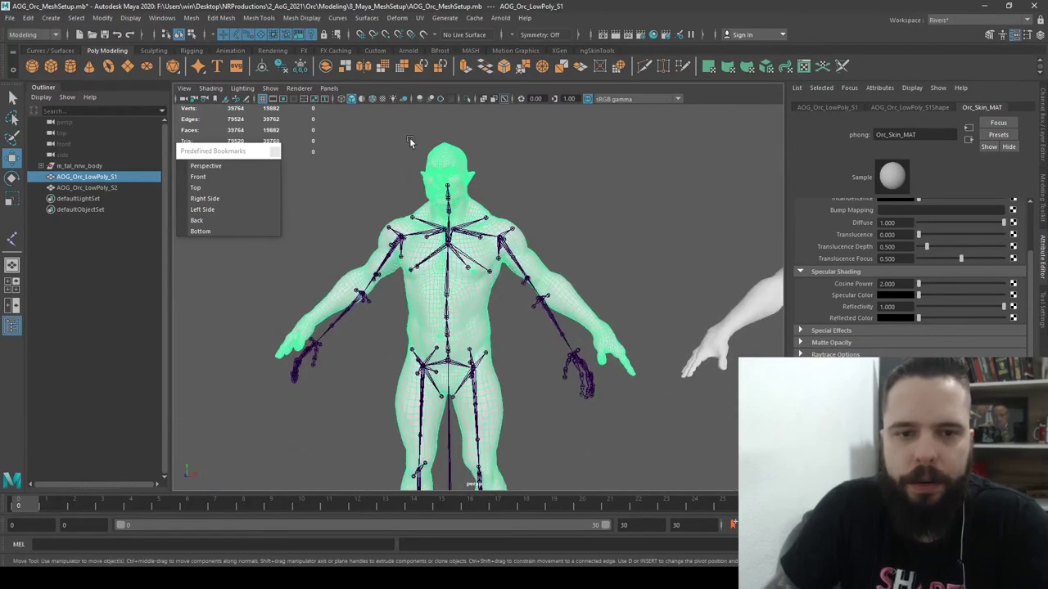
mouse_move(483, 154)
alt+mouse_down()
mouse_move(506, 202)
mouse_move(393, 271)
alt+mouse_up()
alt+drag(536, 336, 525, 311)
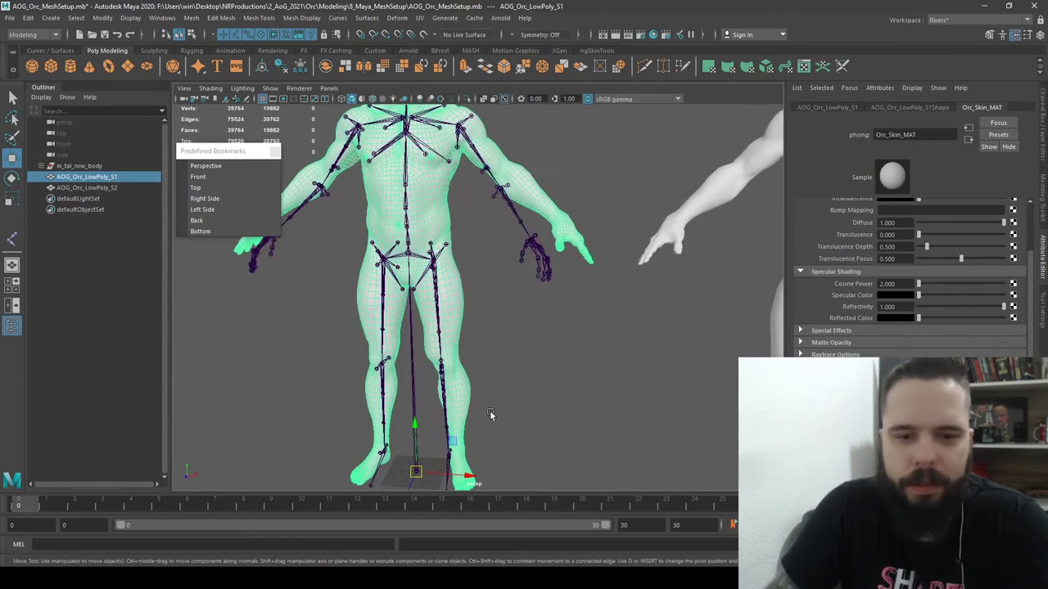
scroll(552, 230, down, 2)
scroll(526, 228, up, 3)
scroll(522, 226, down, 2)
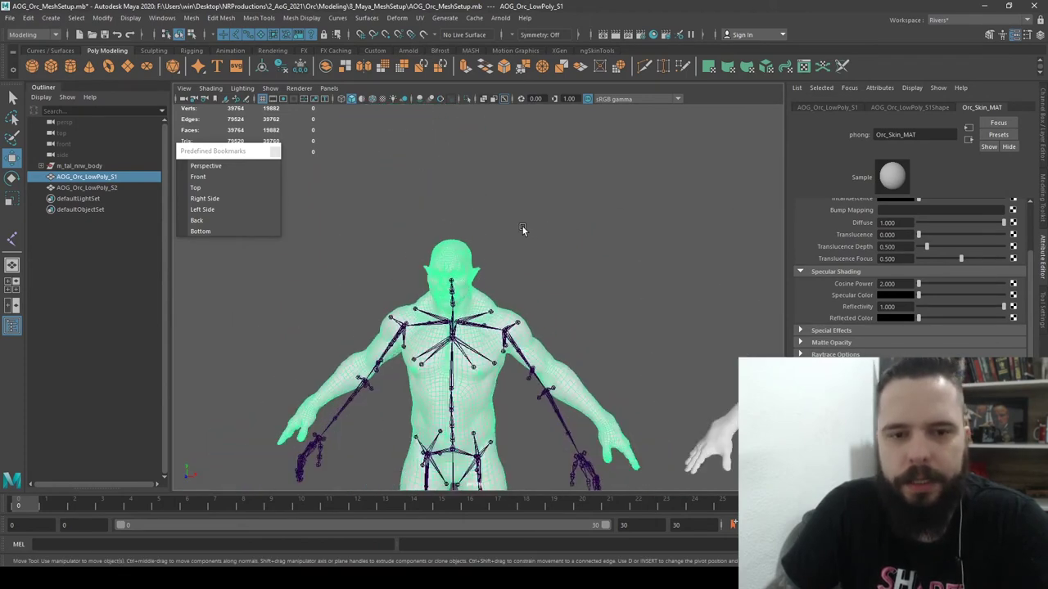
scroll(515, 238, up, 3)
scroll(516, 239, up, 3)
scroll(516, 238, down, 3)
scroll(515, 238, up, 3)
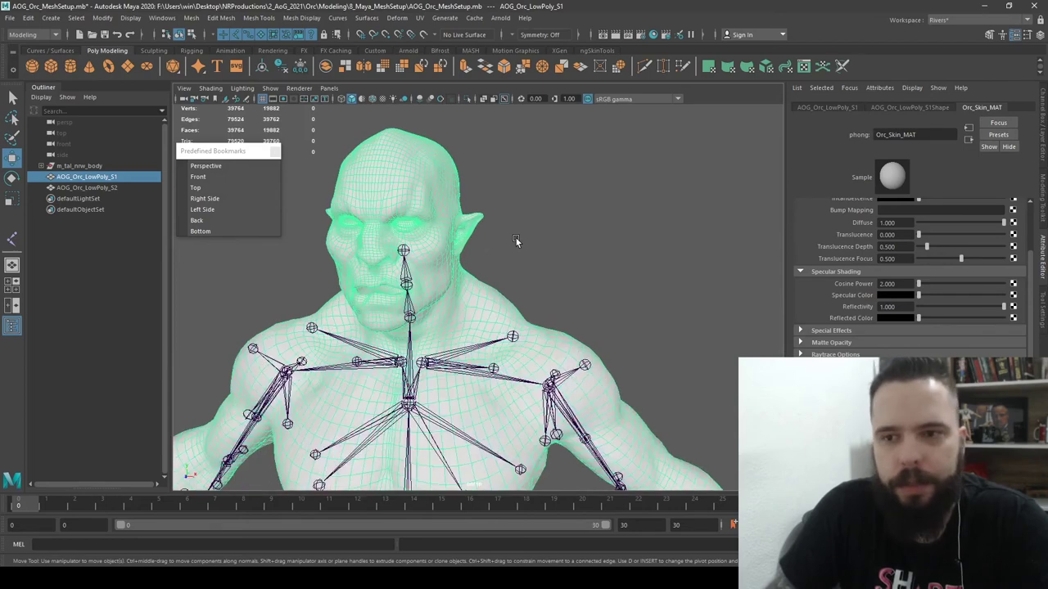
Open the UV Editor and UV Toolkit, pick a head face, and convert the selection to UV shells
click(420, 19)
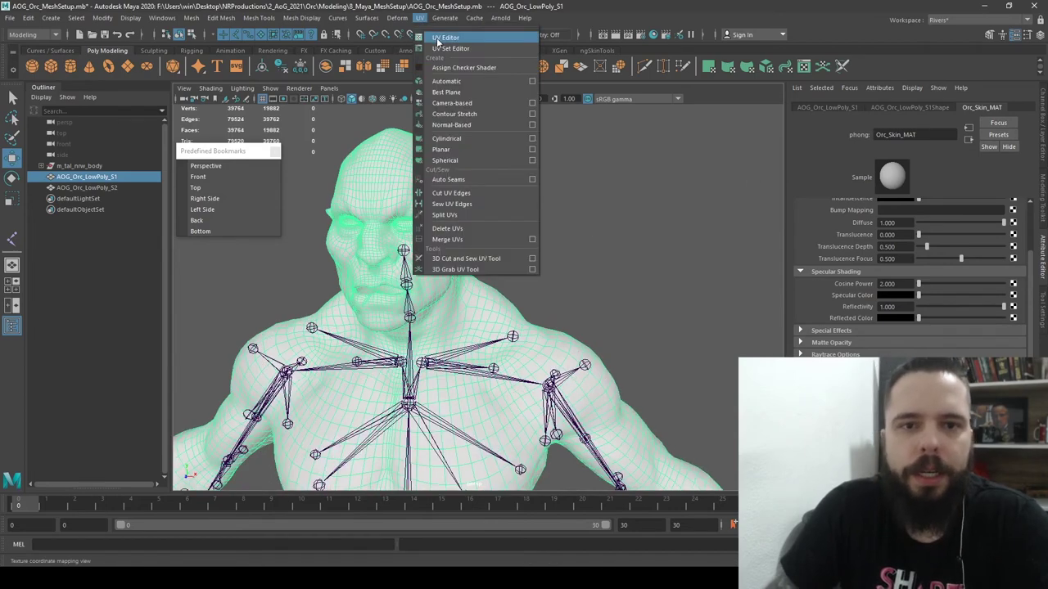
click(436, 36)
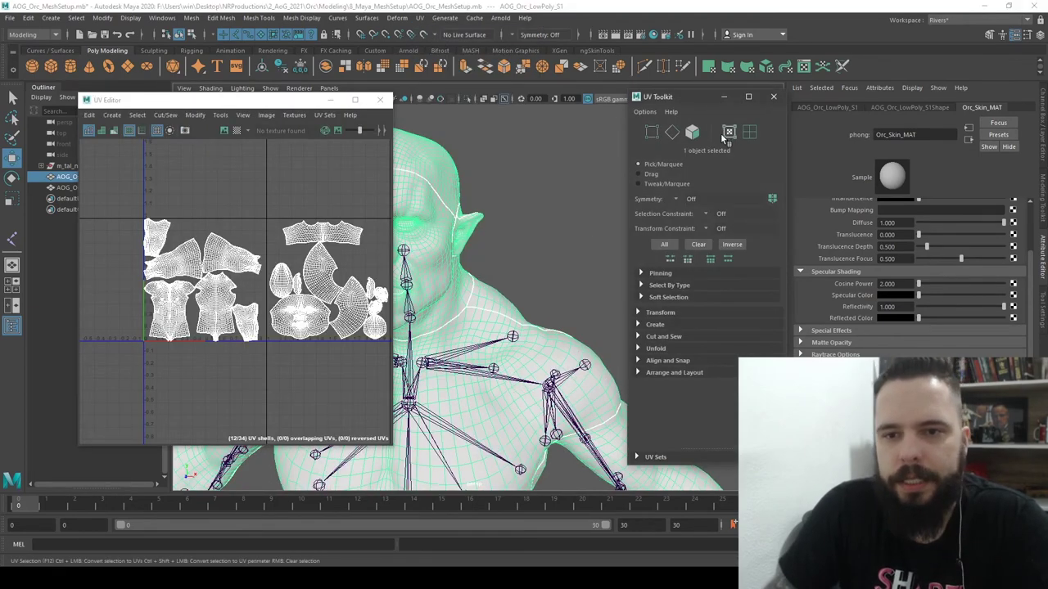
click(691, 131)
alt+drag(481, 176, 555, 205)
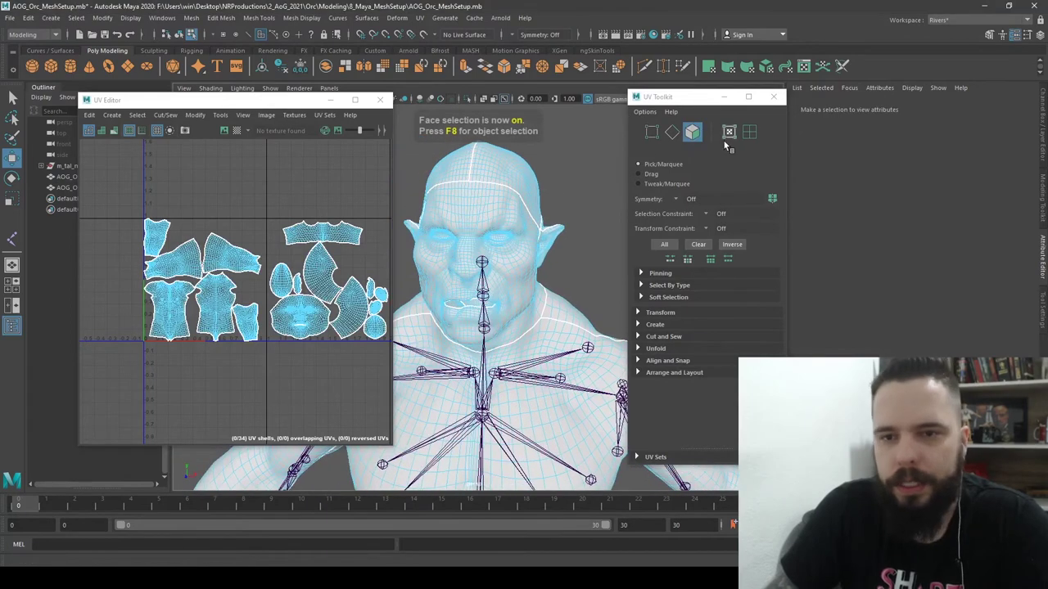
click(492, 204)
right_click(492, 204)
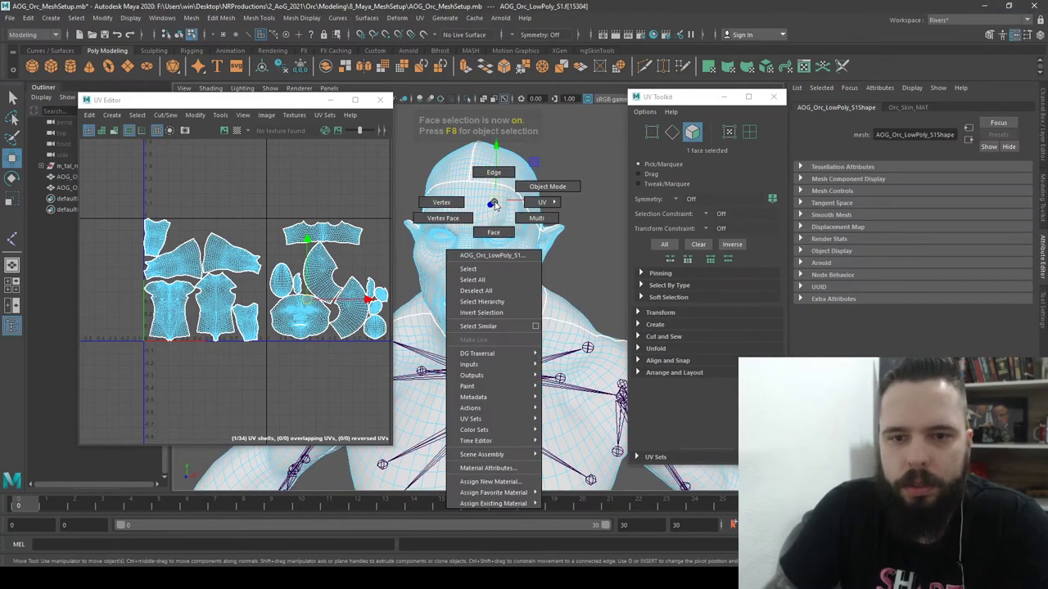
mouse_move(498, 205)
right_down()
mouse_move(546, 203)
mouse_move(540, 230)
right_up()
click(572, 169)
alt+drag(571, 169, 550, 195)
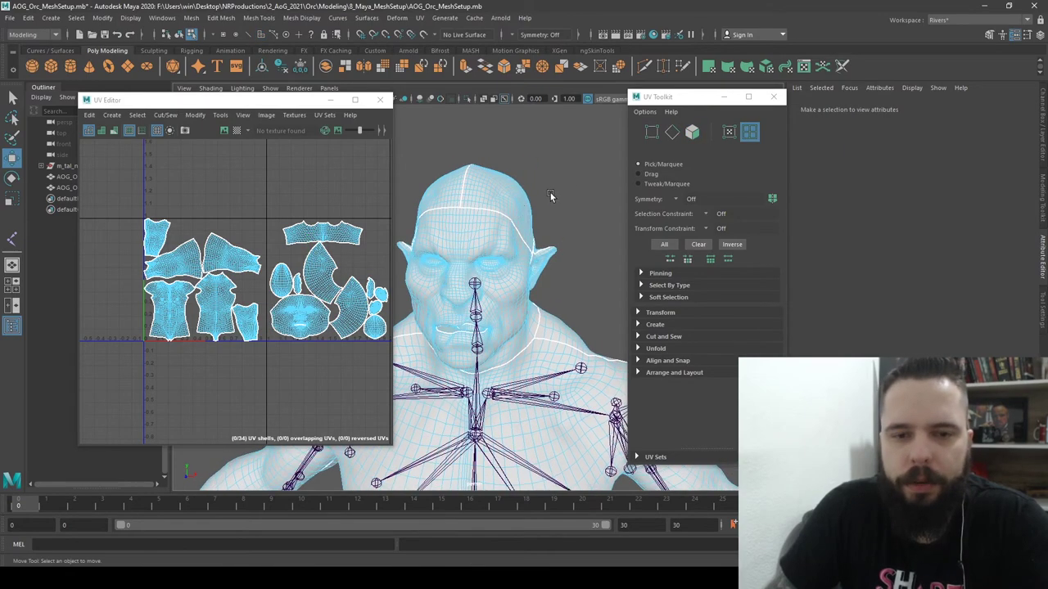
Select all ten head UV shells, including face and lip, and frame the head
click(491, 193)
click(460, 229)
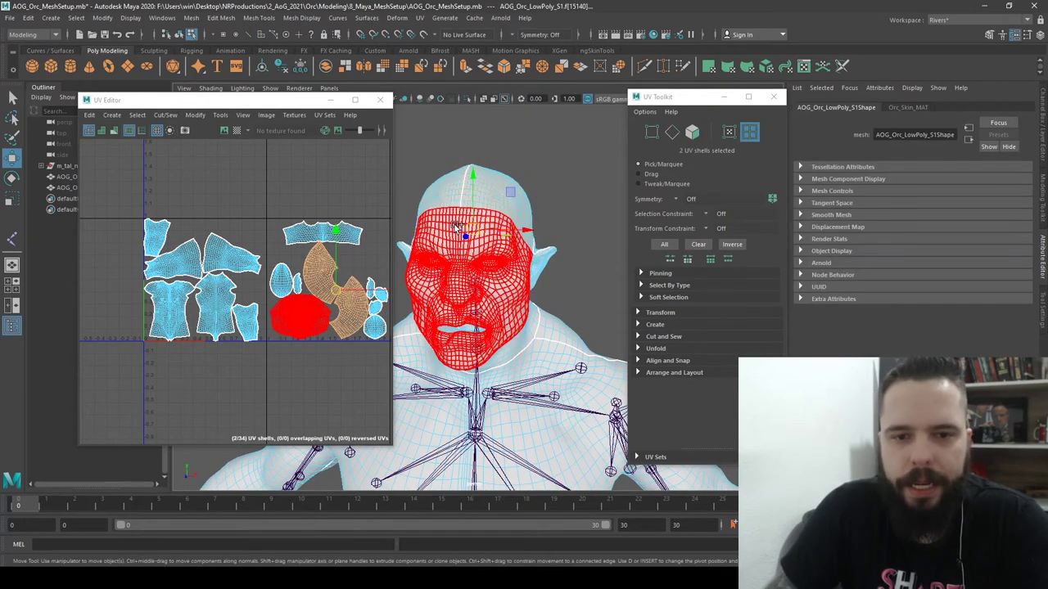
shift+click(455, 227)
scroll(458, 246, up, 5)
shift+click(460, 356)
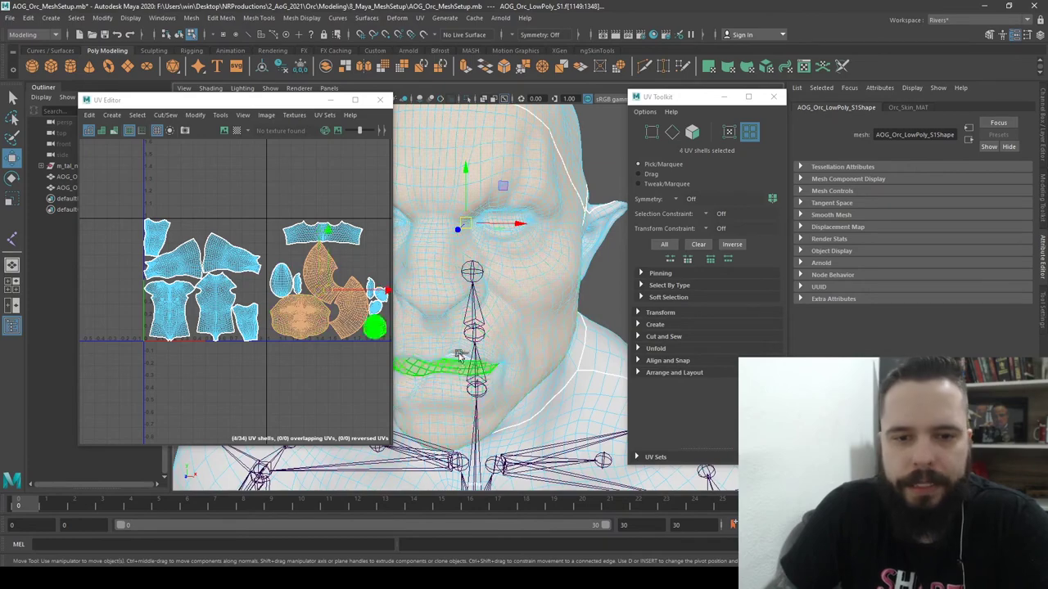
scroll(333, 223, down, 3)
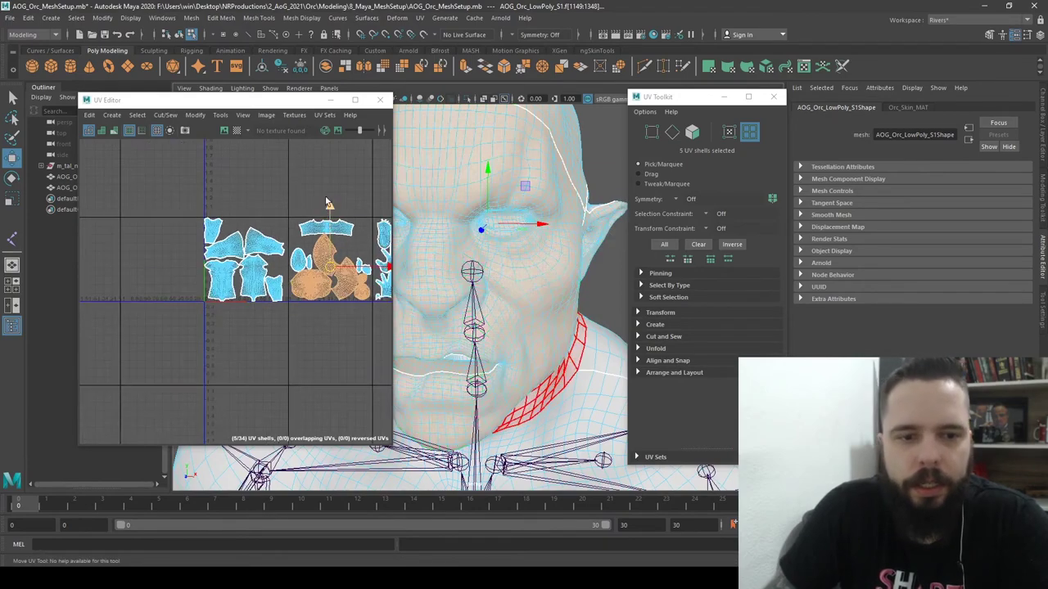
scroll(334, 187, up, 4)
scroll(311, 180, up, 2)
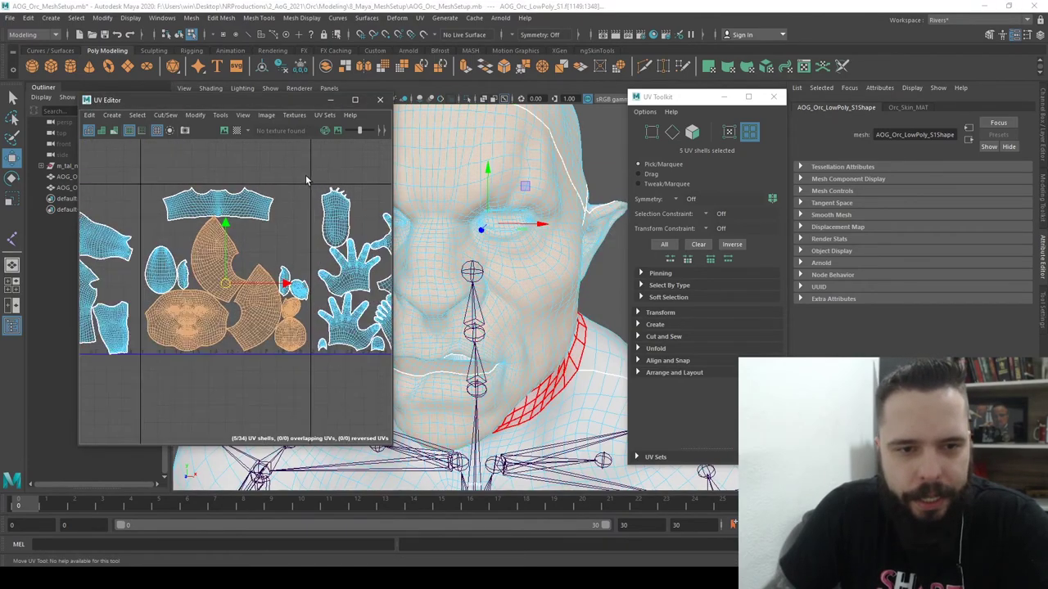
drag(302, 169, 155, 380)
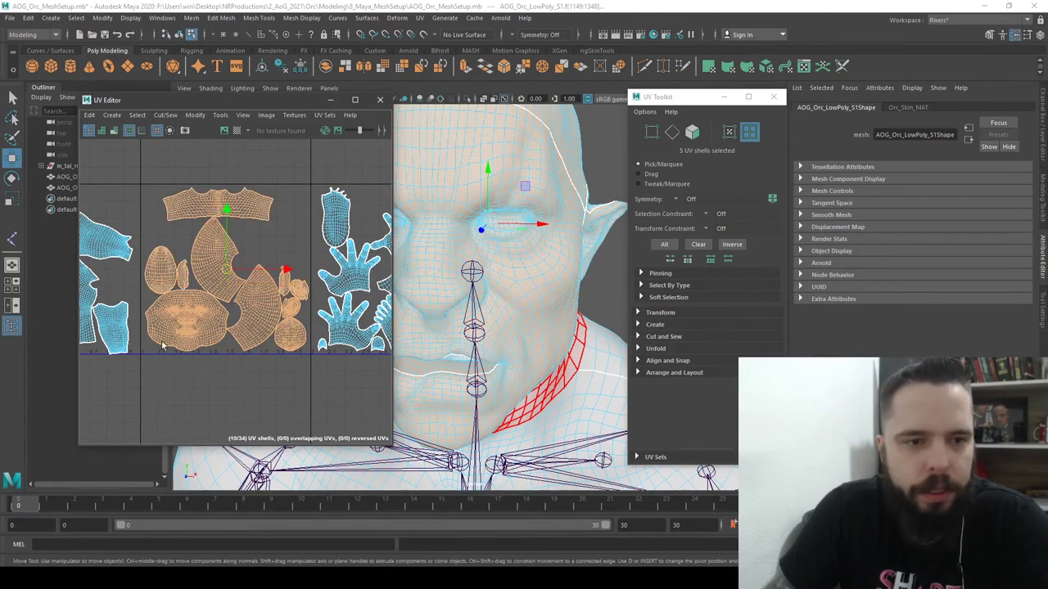
key(f)
mouse_move(552, 277)
alt+mouse_down()
mouse_move(488, 256)
mouse_move(514, 254)
alt+mouse_up()
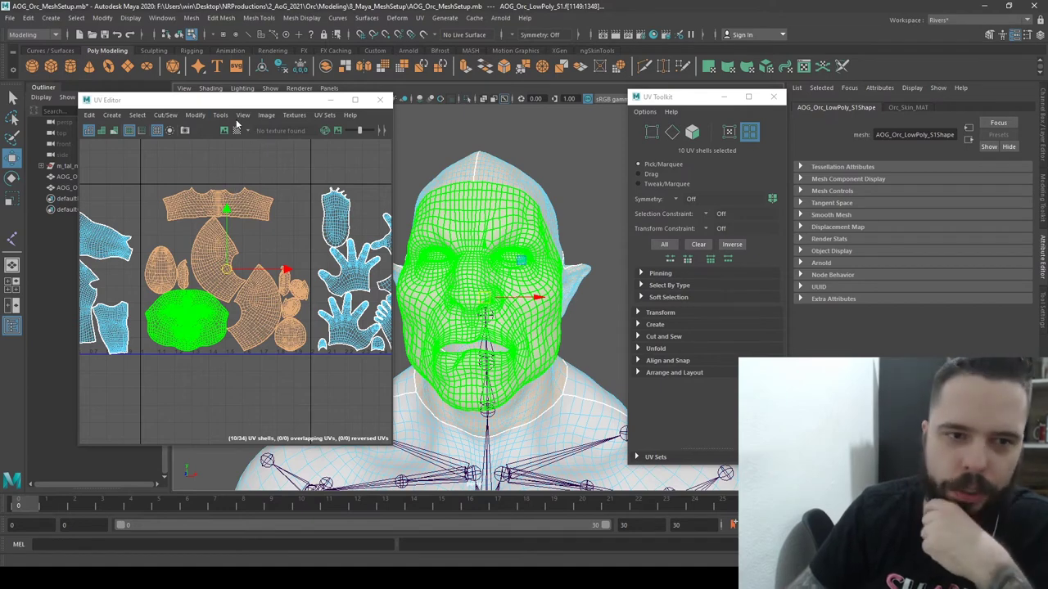
click(203, 115)
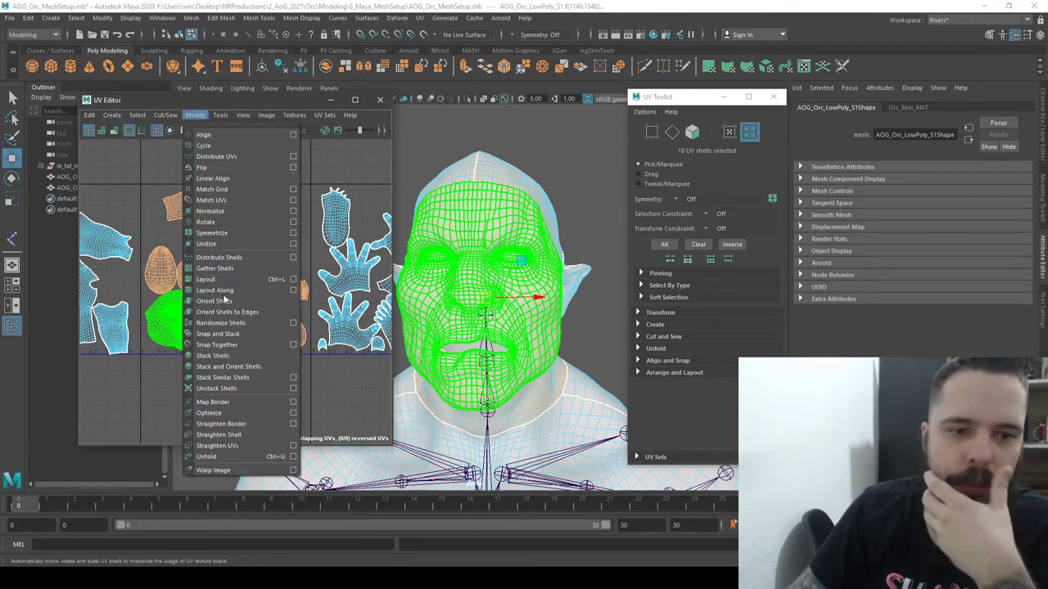
click(206, 279)
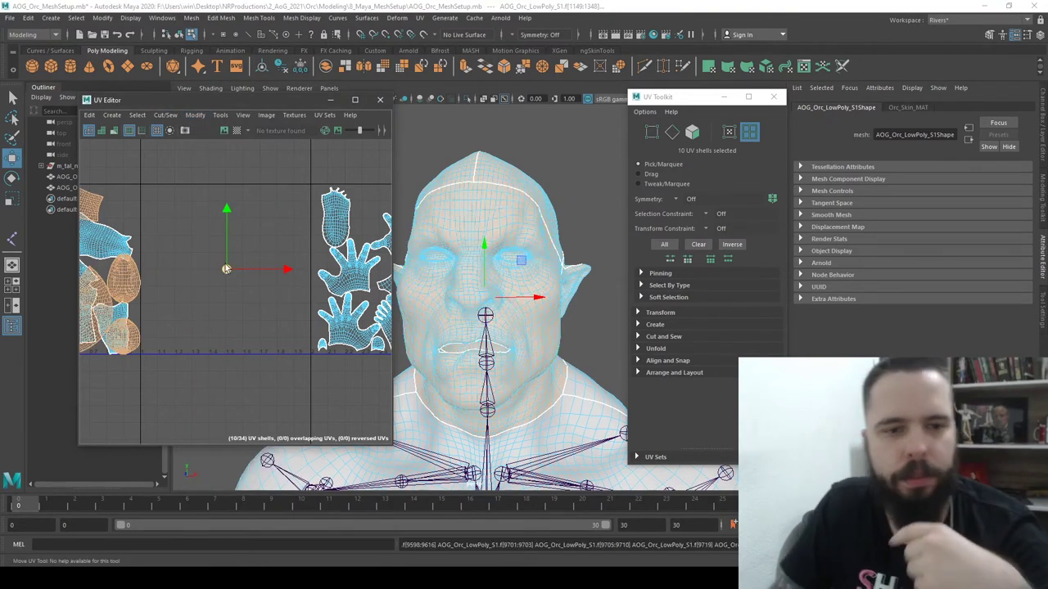
key(f)
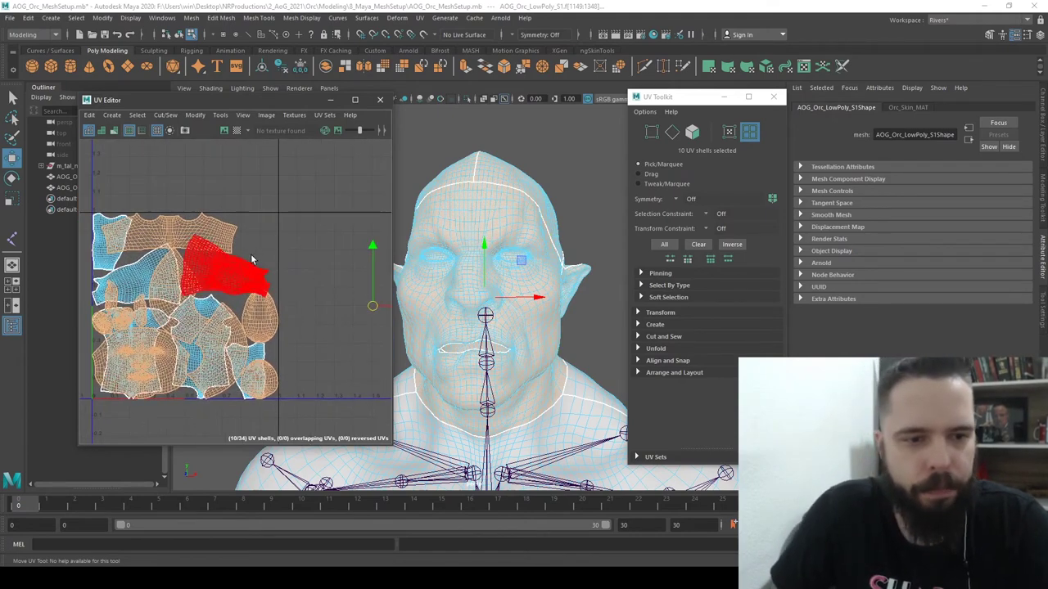
key(ctrl+z)
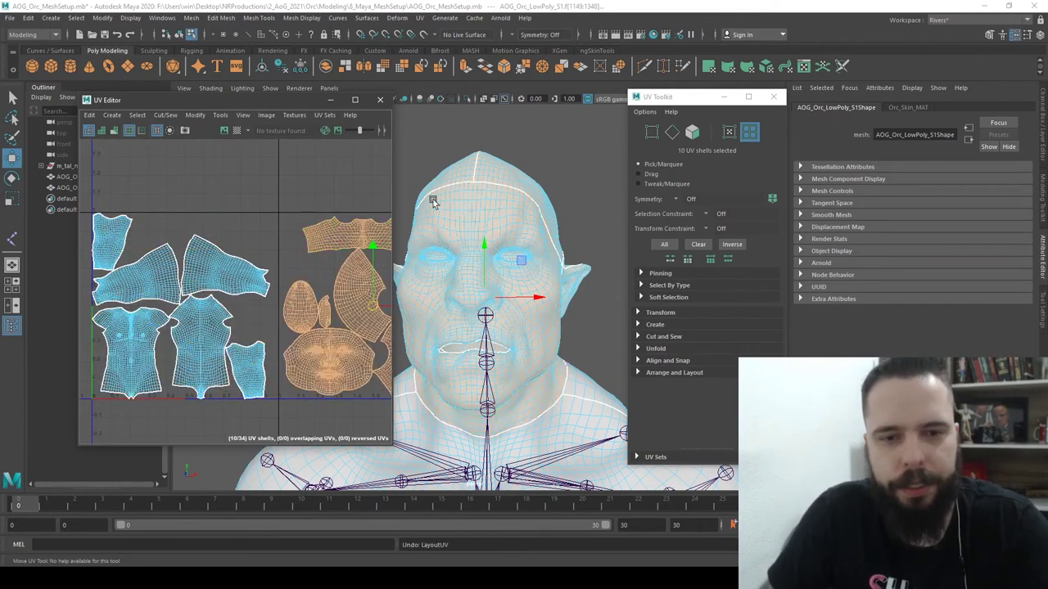
mouse_move(243, 202)
alt+middle_down()
mouse_move(290, 198)
mouse_move(158, 185)
alt+middle_up()
scroll(221, 203, down, 2)
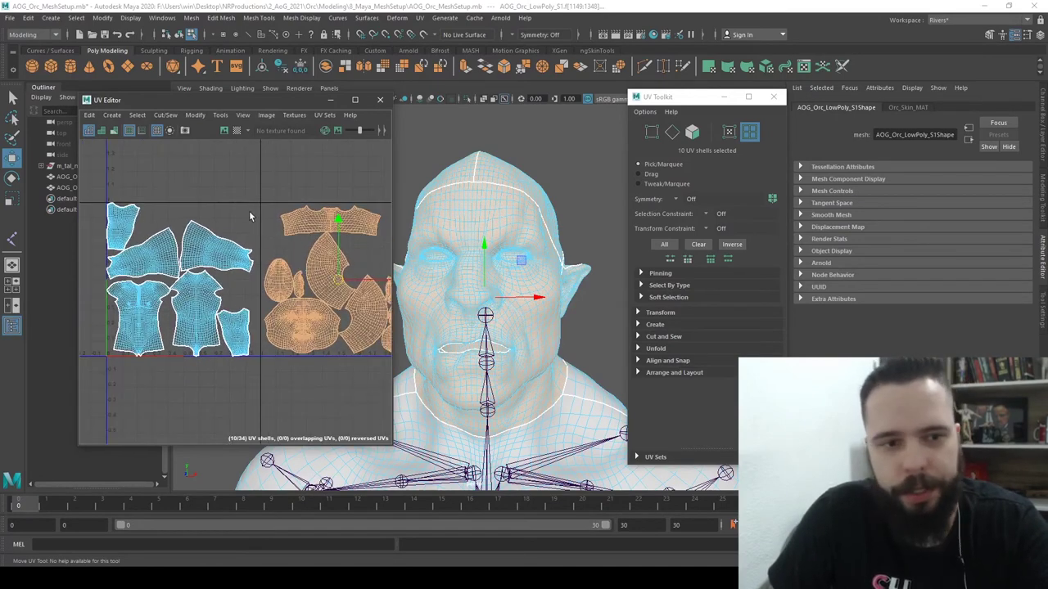
alt+middle_drag(221, 203, 168, 210)
mouse_move(288, 182)
alt+middle_down()
mouse_move(122, 192)
mouse_move(267, 222)
alt+middle_up()
mouse_move(155, 205)
alt+middle_down()
mouse_move(257, 203)
mouse_move(192, 192)
mouse_move(199, 234)
alt+middle_up()
click(344, 270)
alt+middle_drag(344, 267, 292, 250)
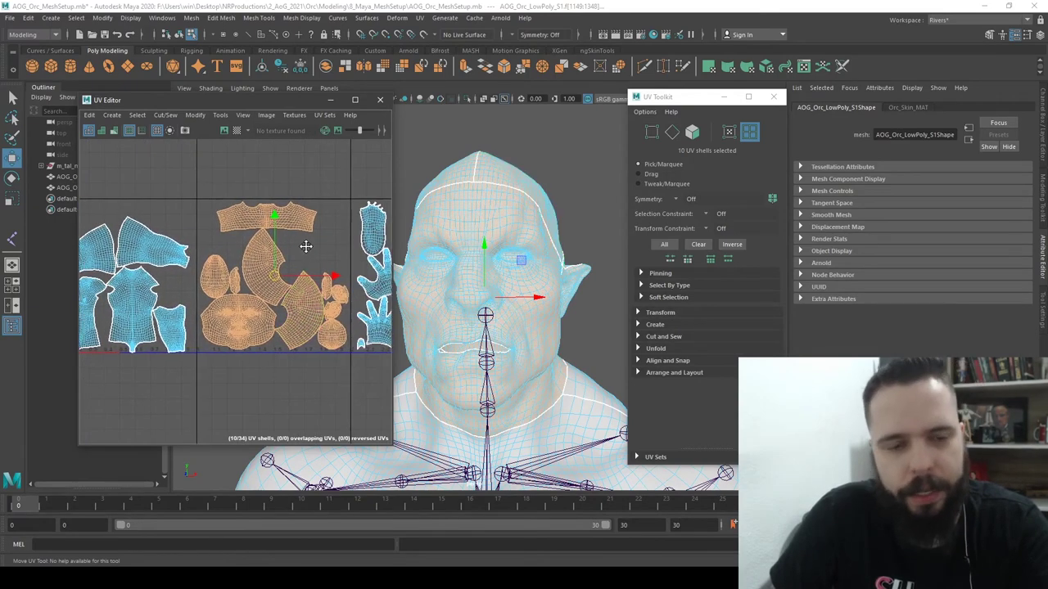
scroll(307, 248, up, 3)
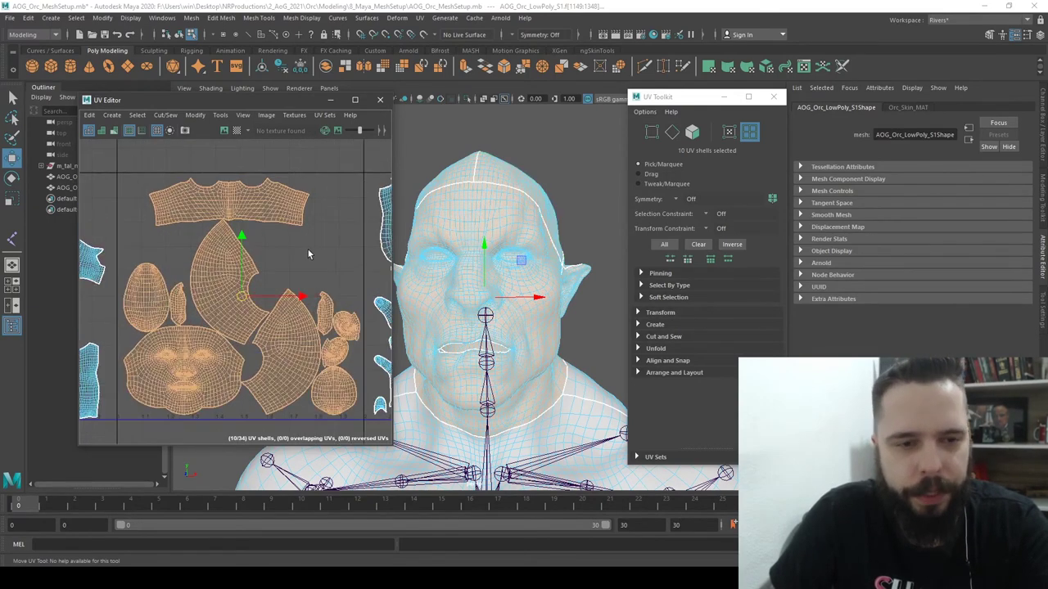
scroll(300, 251, down, 3)
scroll(300, 251, up, 2)
scroll(301, 251, down, 1)
alt+middle_drag(295, 253, 339, 234)
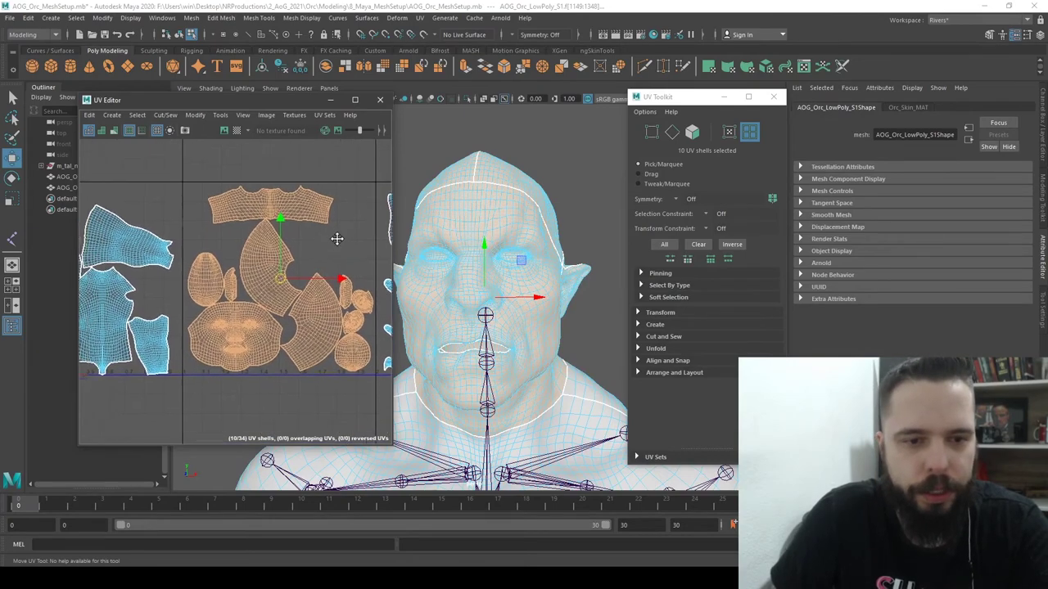
alt+middle_drag(285, 334, 147, 404)
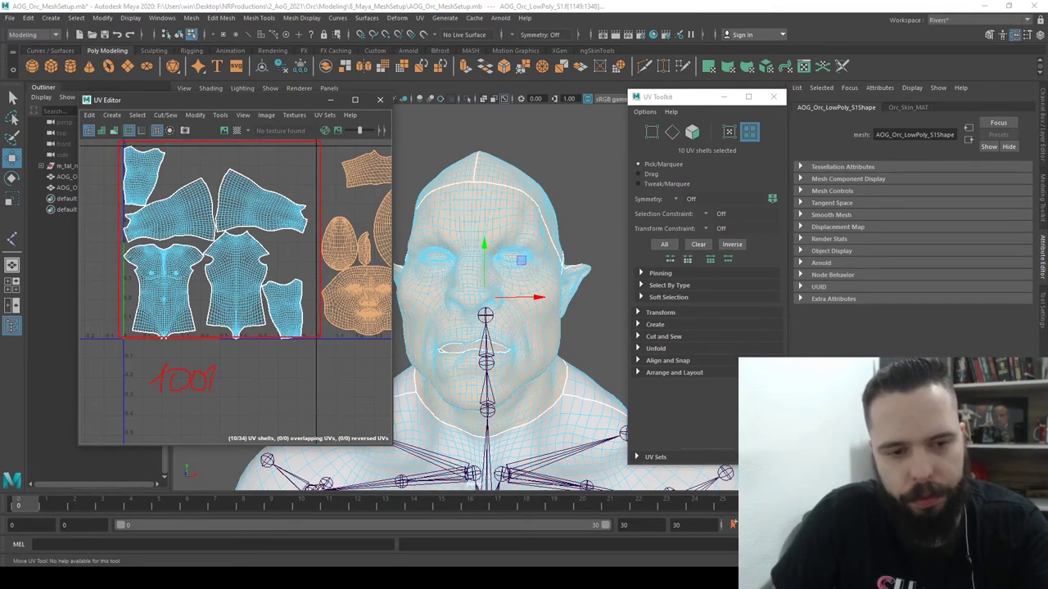
alt+middle_drag(328, 373, 192, 355)
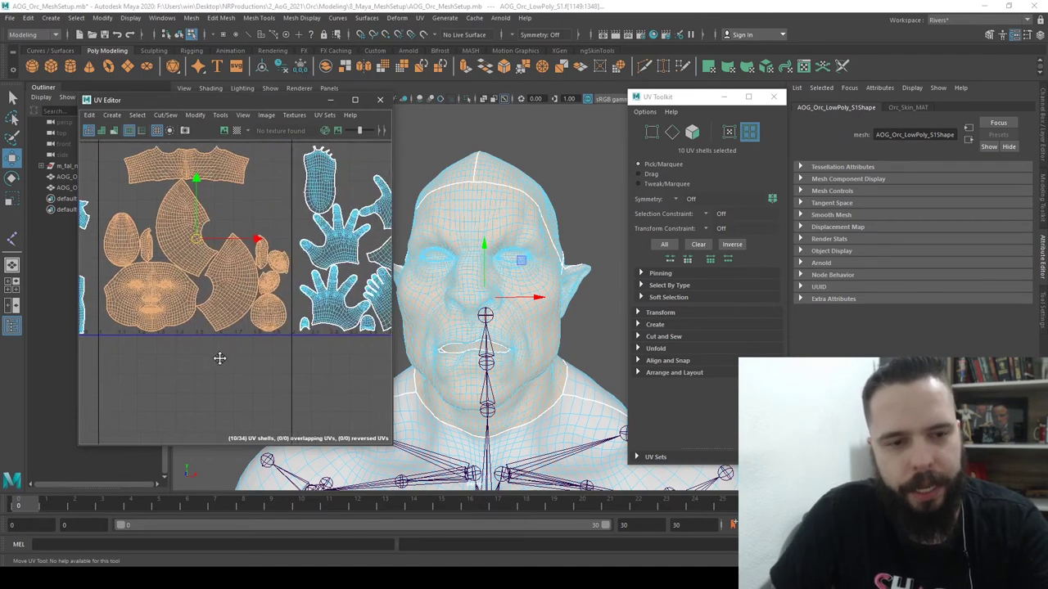
mouse_move(303, 360)
alt+middle_down()
mouse_move(185, 362)
mouse_move(199, 355)
mouse_move(185, 385)
mouse_move(283, 369)
alt+middle_up()
alt+middle_drag(204, 369, 278, 361)
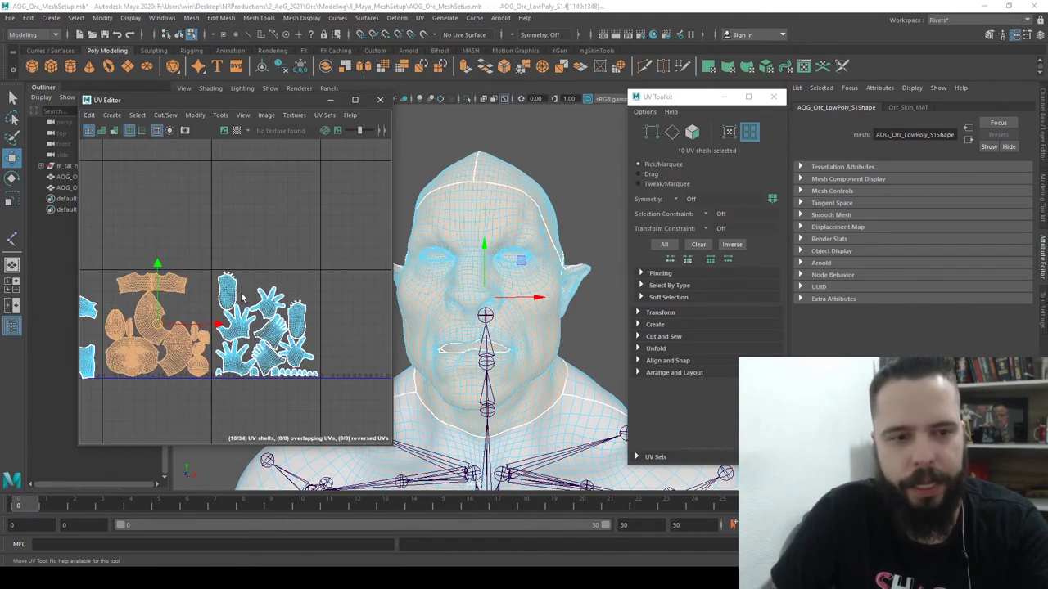
mouse_move(98, 246)
alt+middle_down()
mouse_move(163, 248)
mouse_move(230, 273)
mouse_move(222, 304)
mouse_move(169, 302)
alt+middle_up()
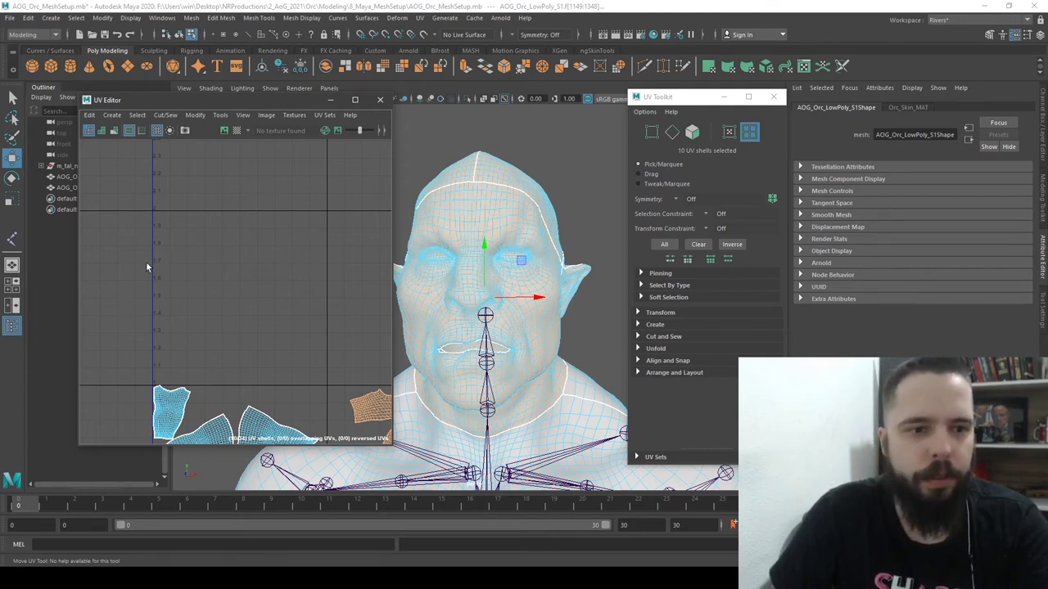
mouse_move(220, 235)
alt+middle_down()
mouse_move(232, 376)
mouse_move(241, 353)
mouse_move(198, 299)
alt+middle_up()
scroll(198, 299, down, 3)
scroll(196, 267, down, 2)
scroll(195, 234, down, 1)
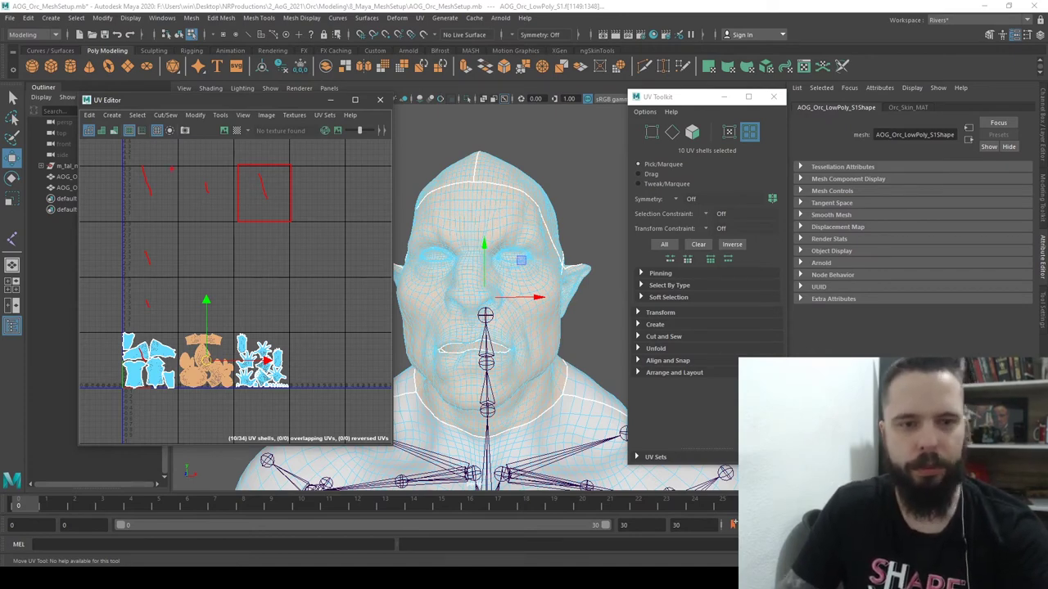
scroll(248, 294, up, 3)
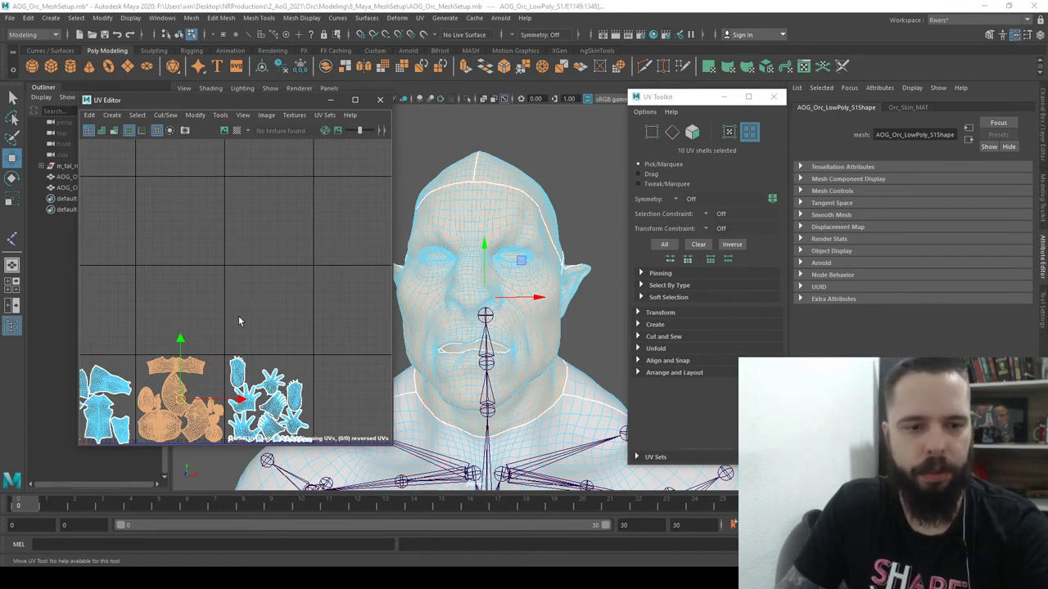
scroll(238, 315, up, 2)
scroll(180, 225, up, 2)
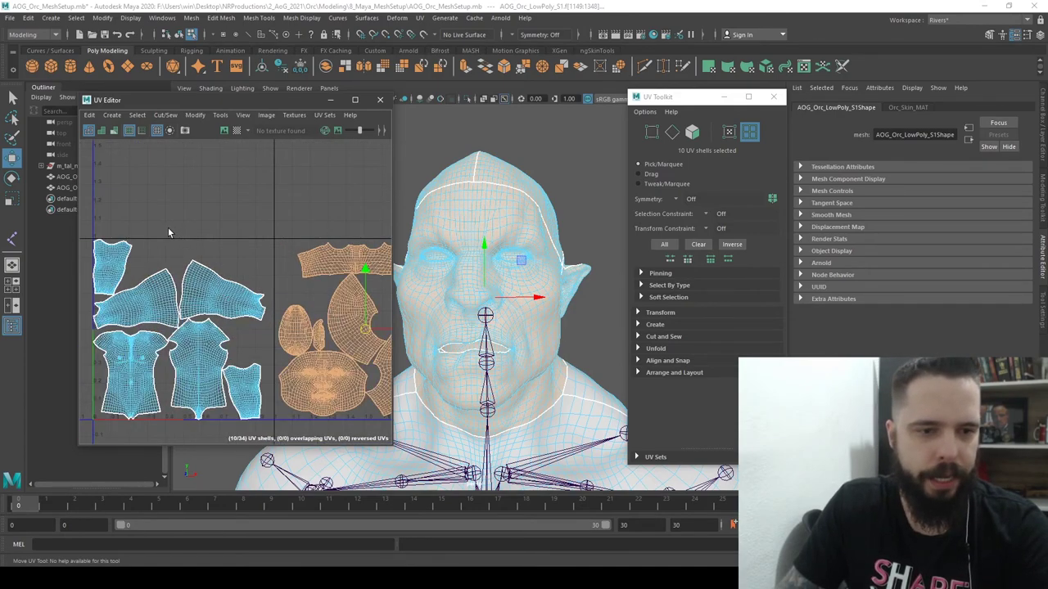
scroll(168, 226, down, 1)
scroll(195, 217, up, 3)
scroll(176, 230, down, 3)
scroll(150, 226, up, 1)
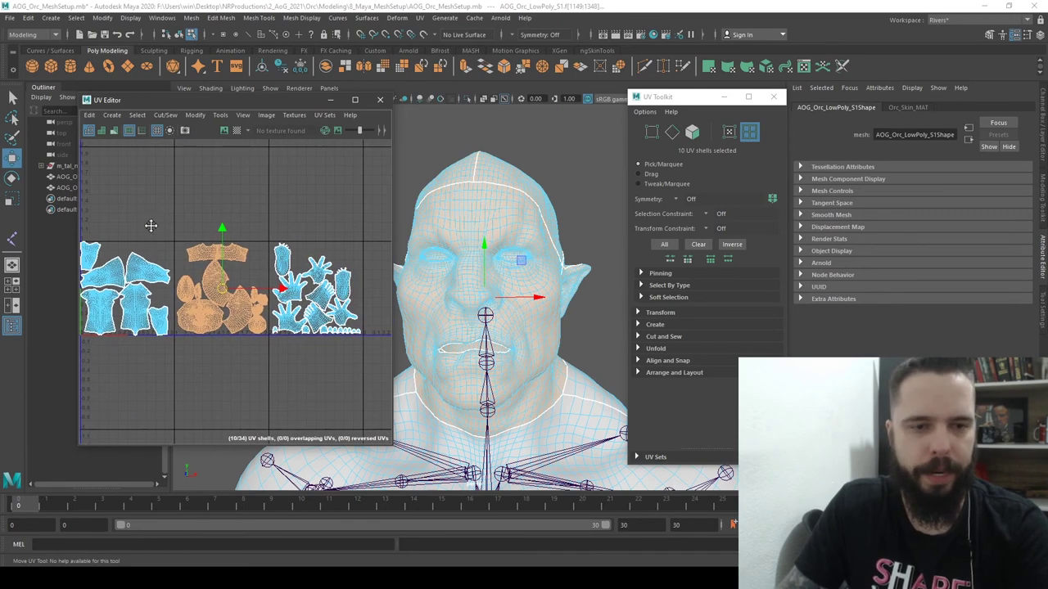
scroll(112, 215, down, 1)
mouse_move(112, 216)
alt+middle_down()
mouse_move(234, 216)
mouse_move(165, 206)
alt+middle_up()
scroll(210, 218, up, 1)
scroll(228, 215, down, 1)
scroll(227, 209, up, 2)
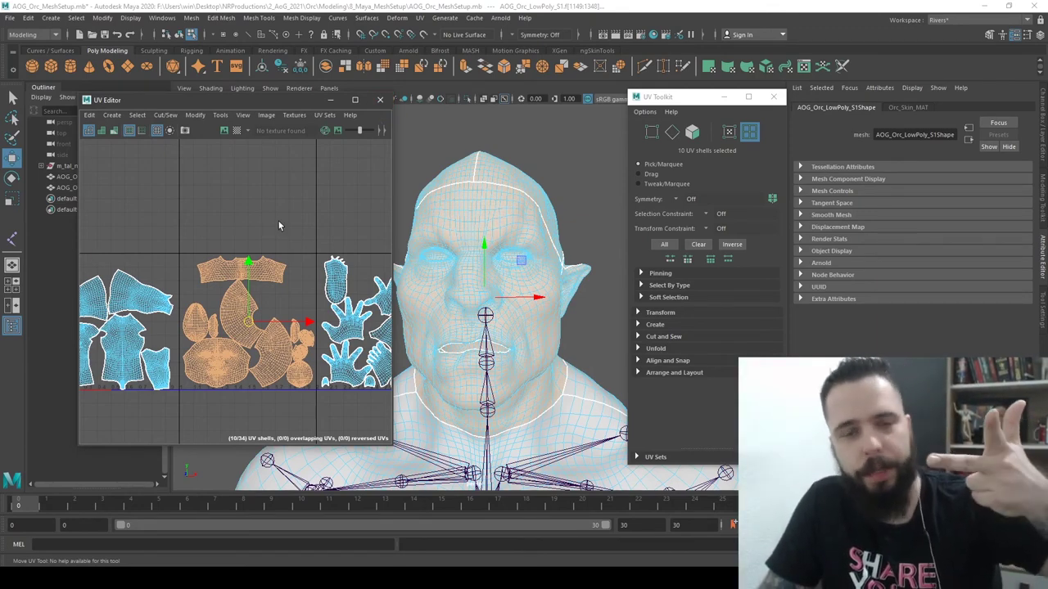
Close the UV Editor and UV Toolkit, return the head mesh to Object Mode, and reselect it
click(380, 99)
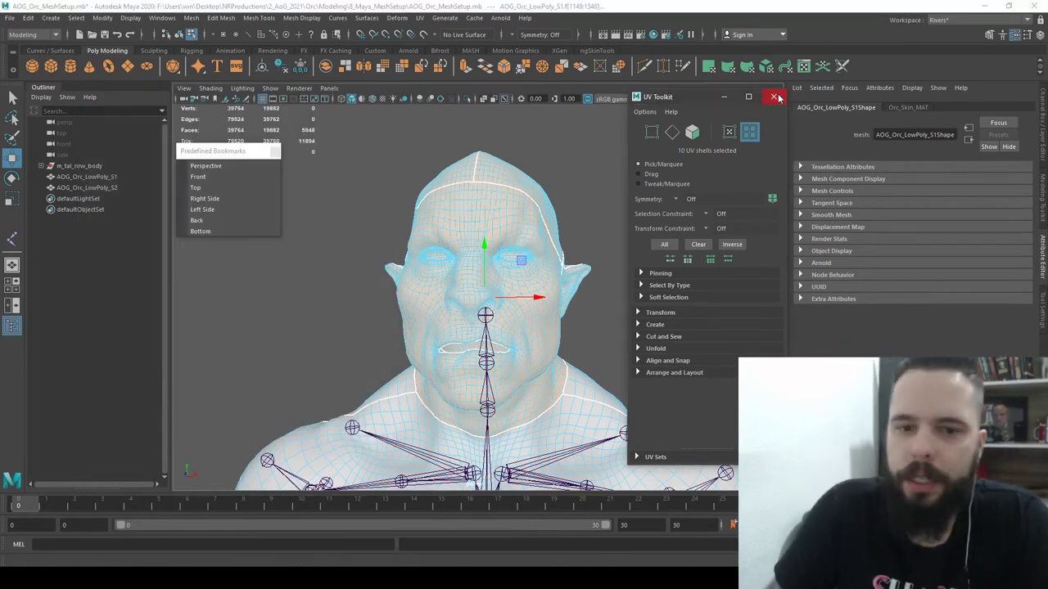
click(773, 96)
key(F8)
right_click(502, 203)
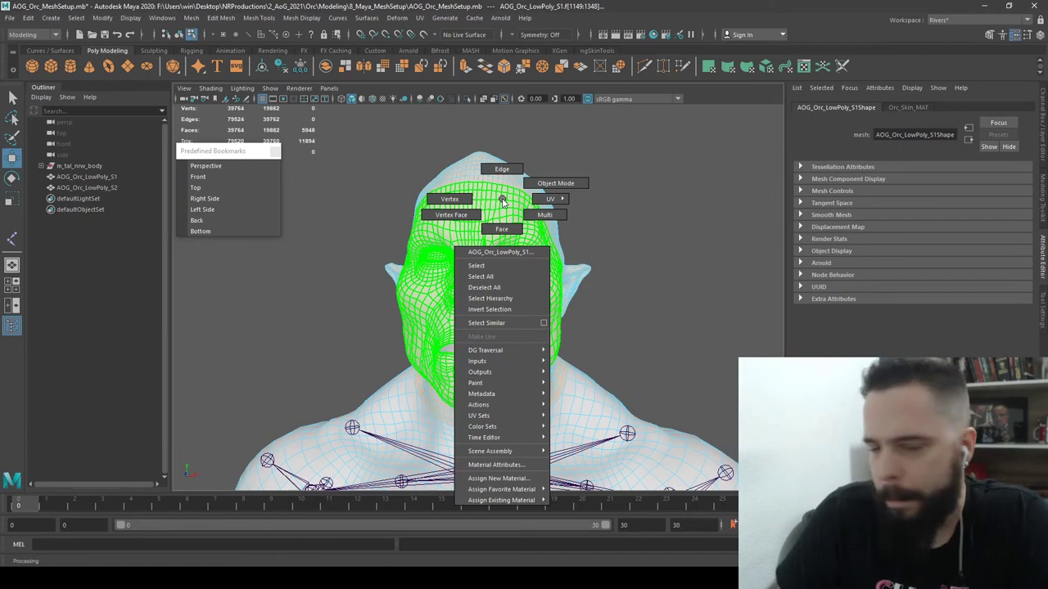
right_drag(579, 173, 573, 184)
click(620, 198)
click(523, 211)
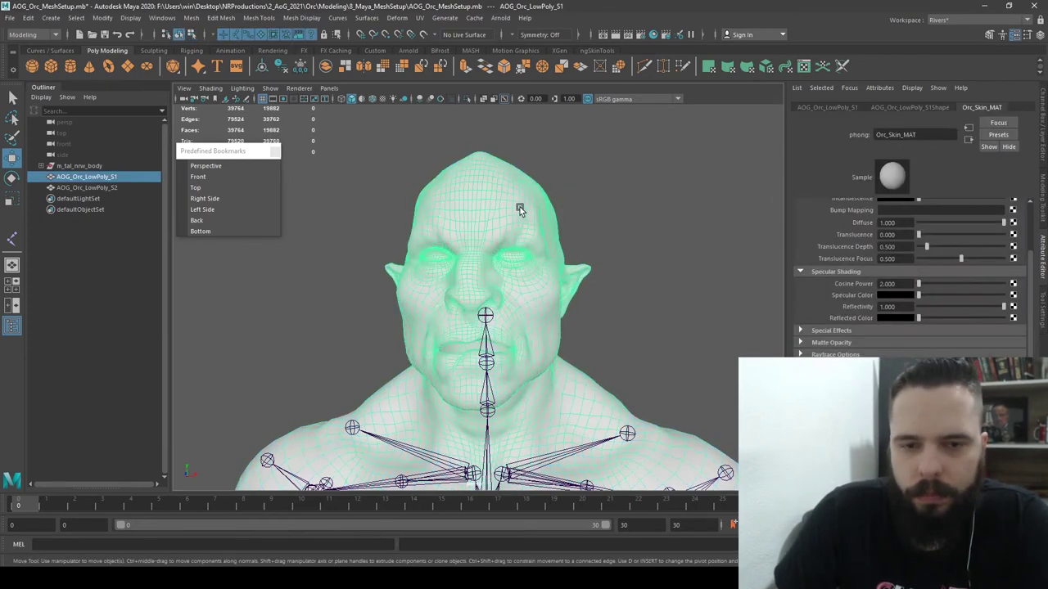
key(f)
alt+drag(594, 282, 391, 369)
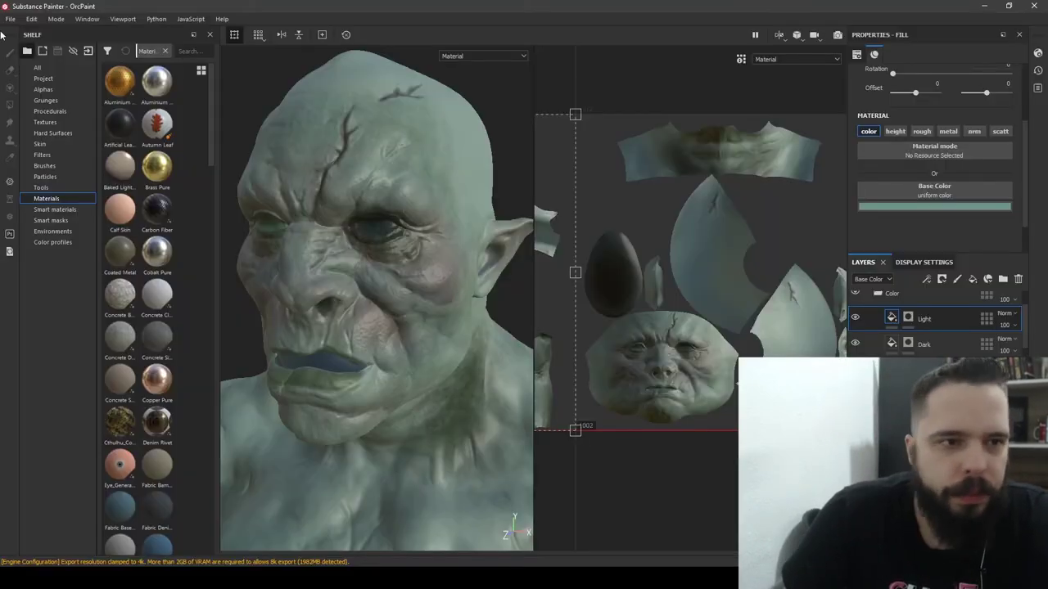
click(9, 19)
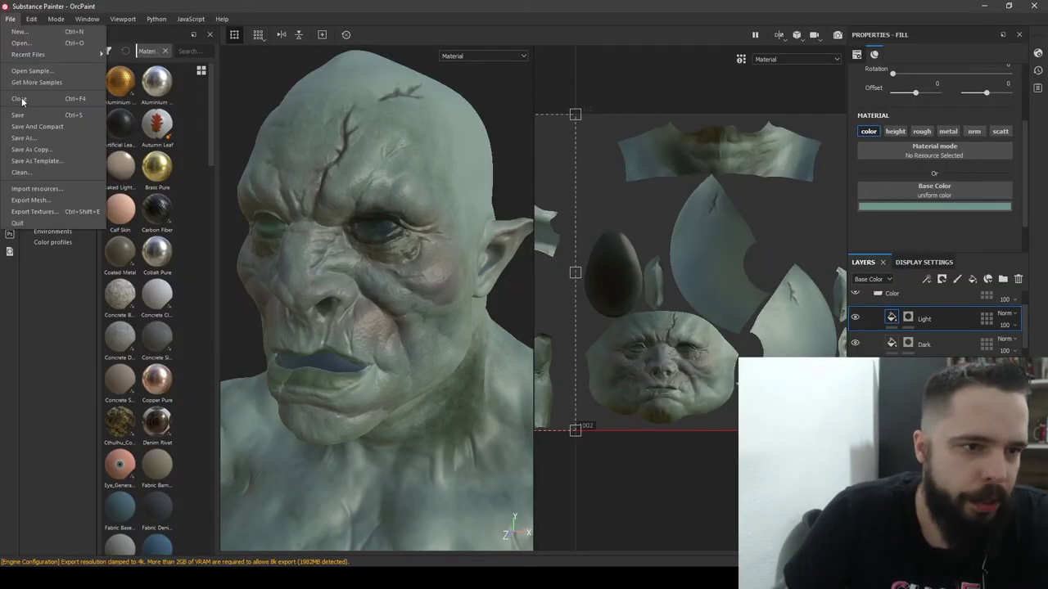
click(24, 34)
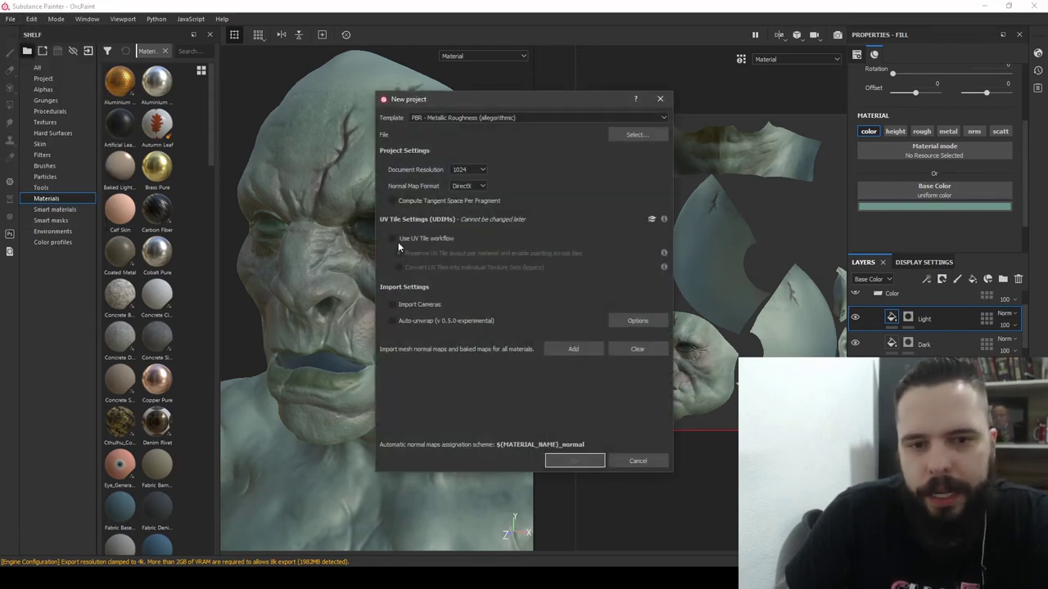
click(398, 241)
click(393, 239)
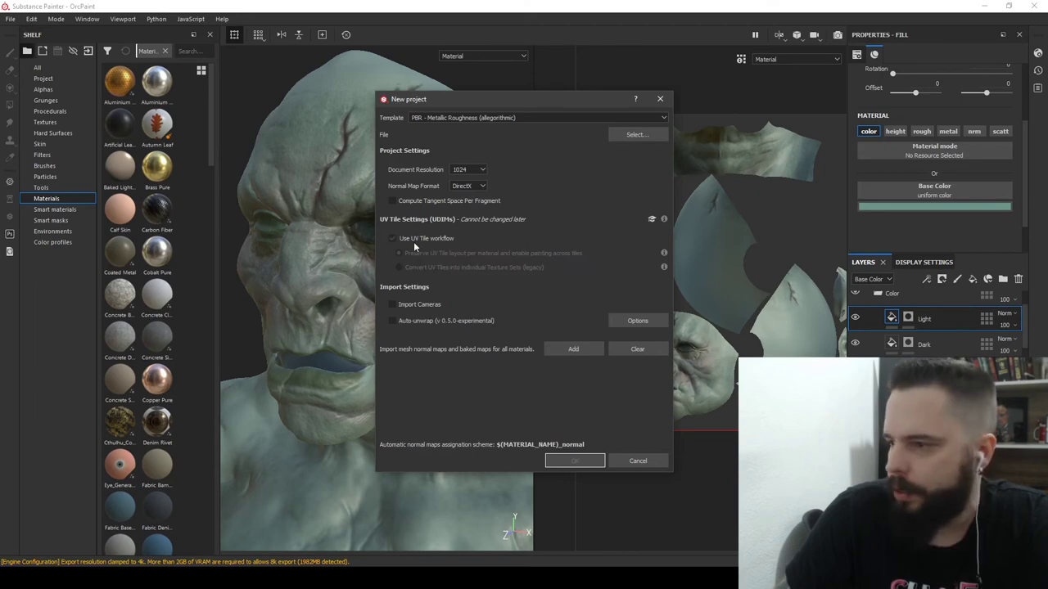
click(662, 100)
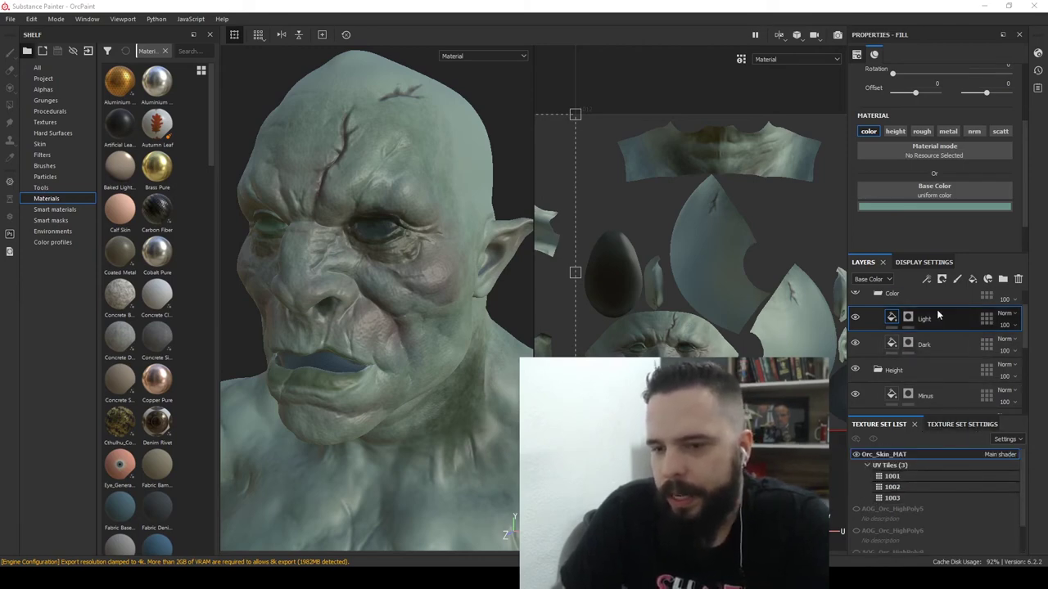
Collapse the Body and Face layer folders and select each one
scroll(942, 336, up, 1)
click(866, 305)
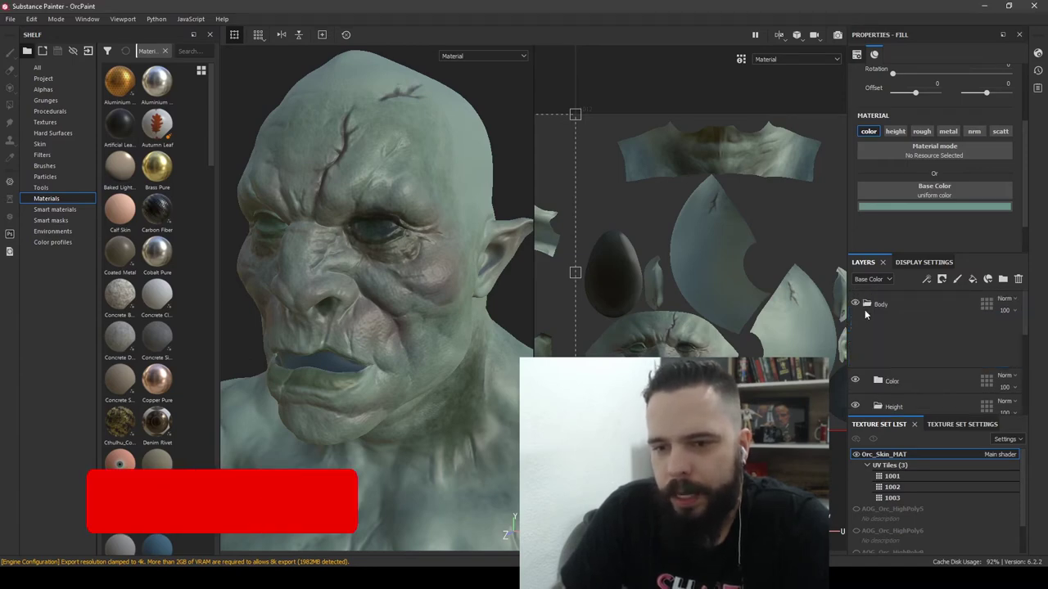
click(869, 330)
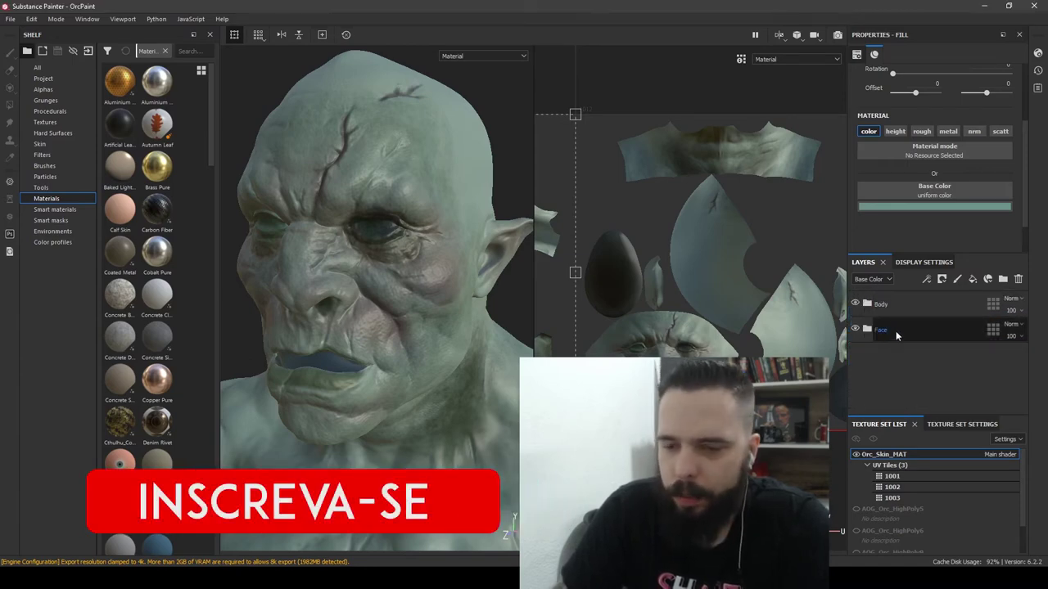
click(981, 308)
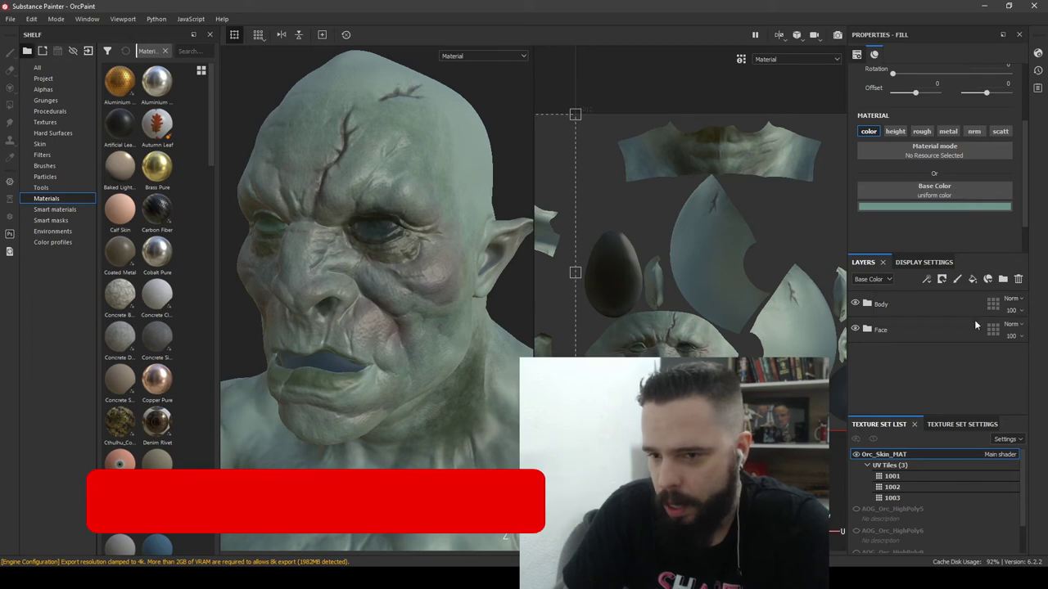
click(995, 330)
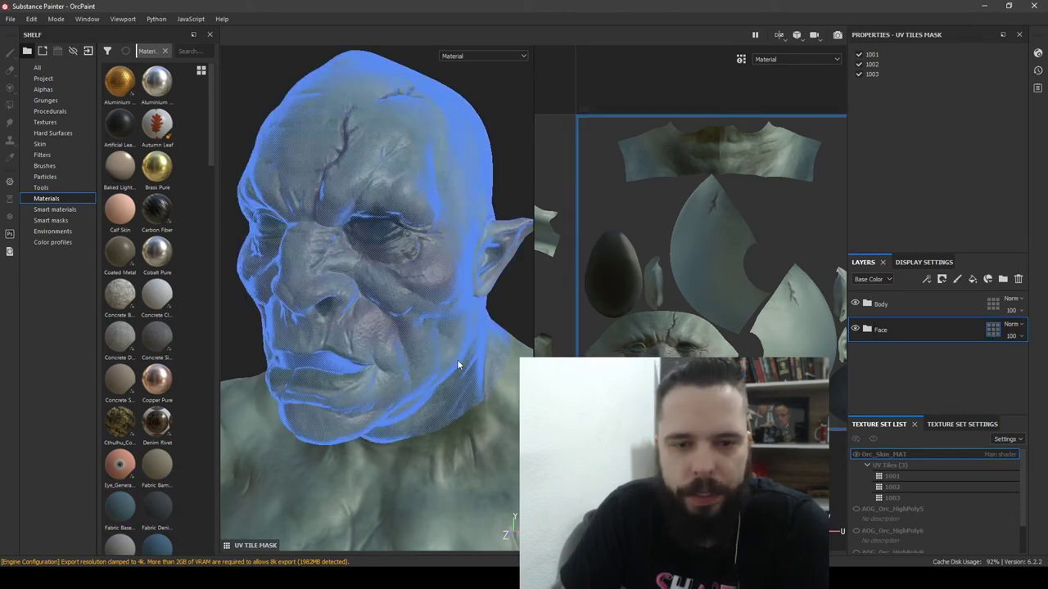
Try restricting the Face mask to tile 1002, then undo to keep tiles 1001, 1002 and 1003
scroll(452, 375, down, 8)
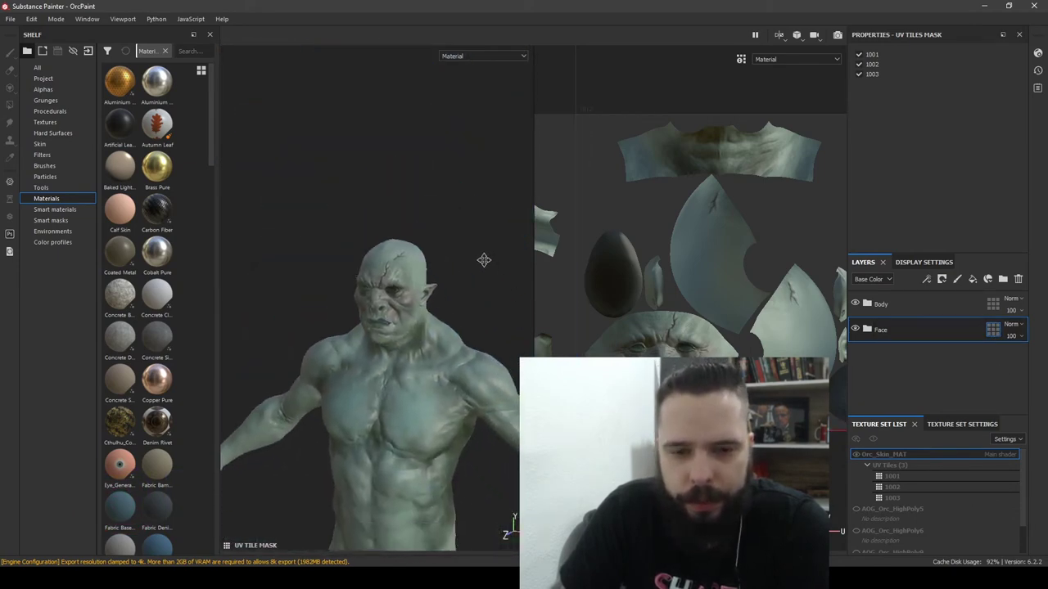
middle_drag(484, 259, 455, 185)
middle_drag(476, 433, 369, 303)
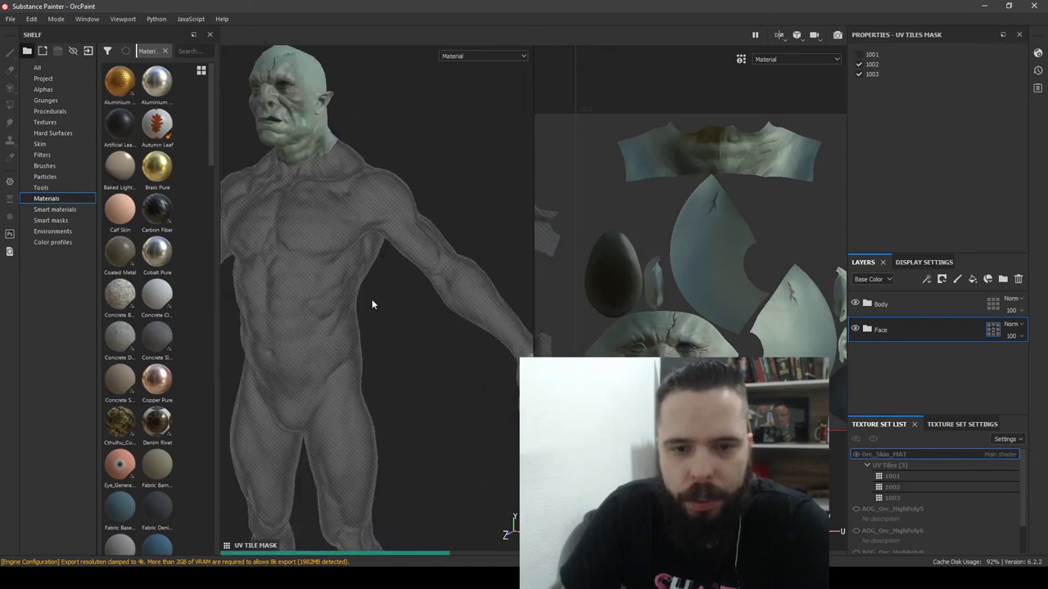
click(382, 229)
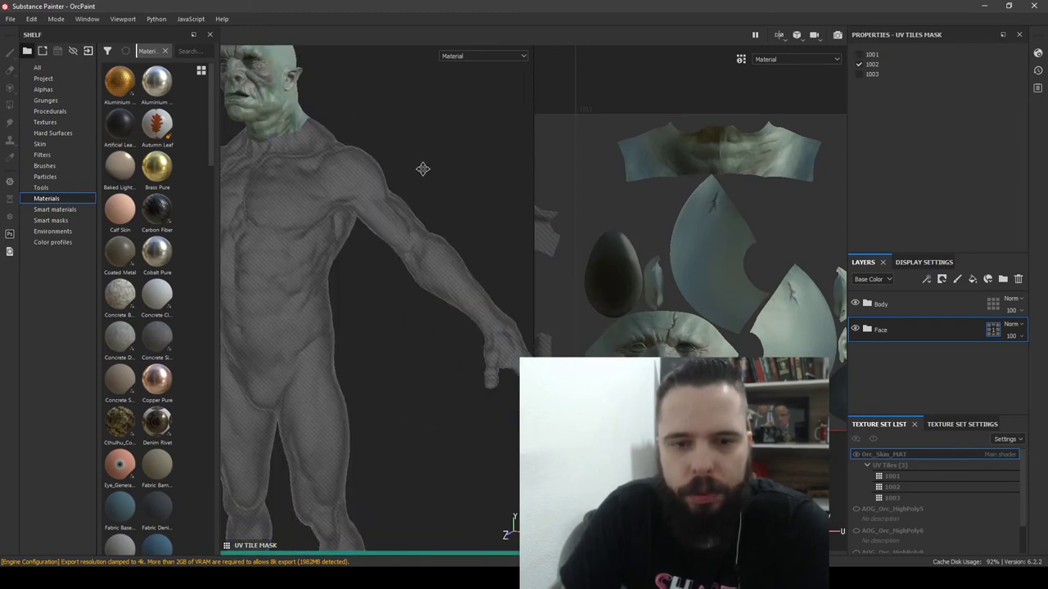
middle_drag(371, 140, 437, 255)
key(ctrl)
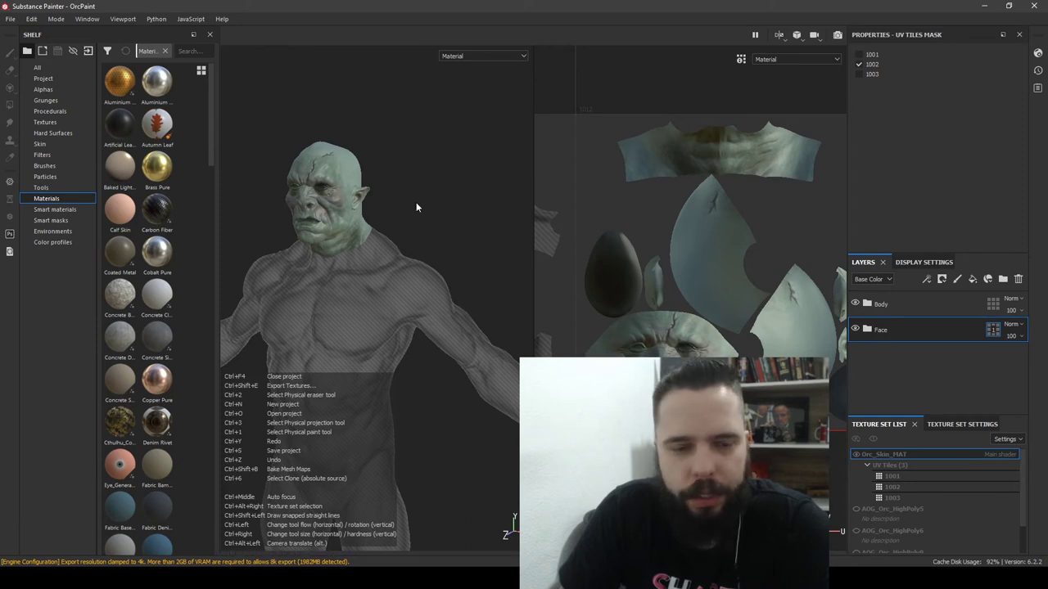
key(ctrl+z)
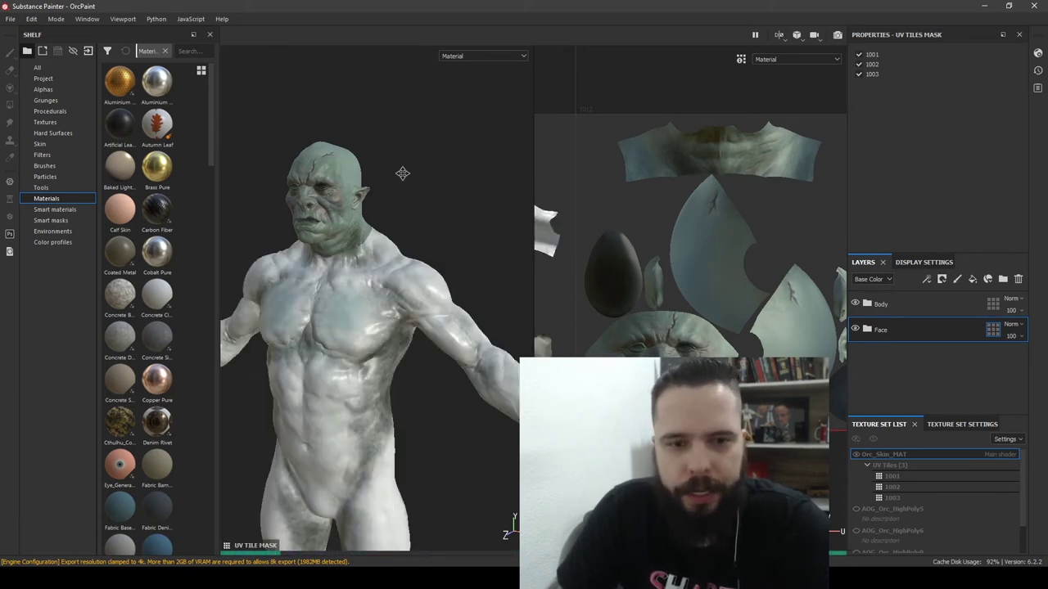
middle_drag(402, 173, 438, 193)
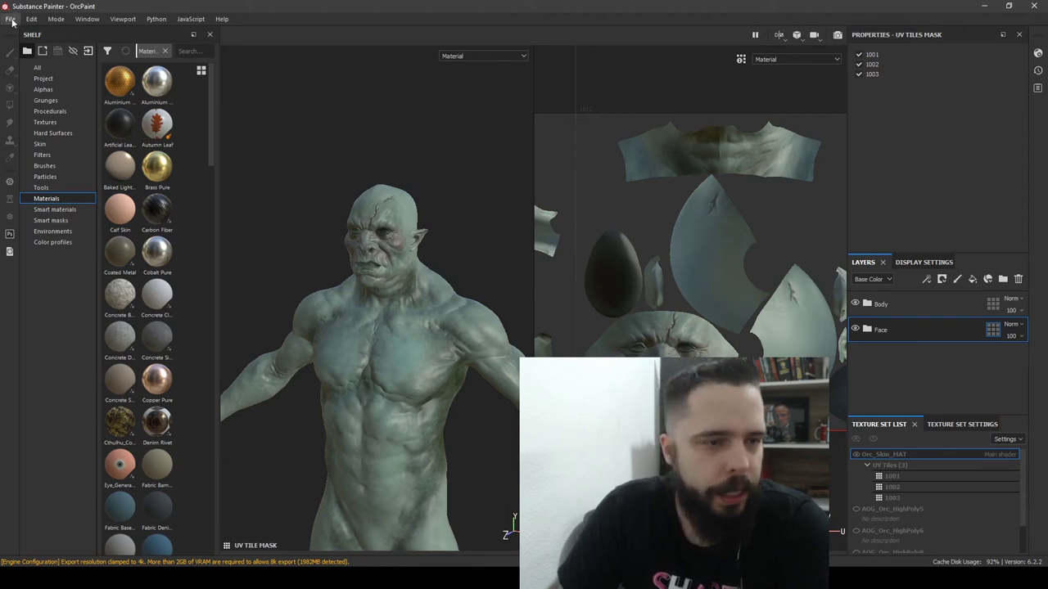
click(10, 19)
click(45, 213)
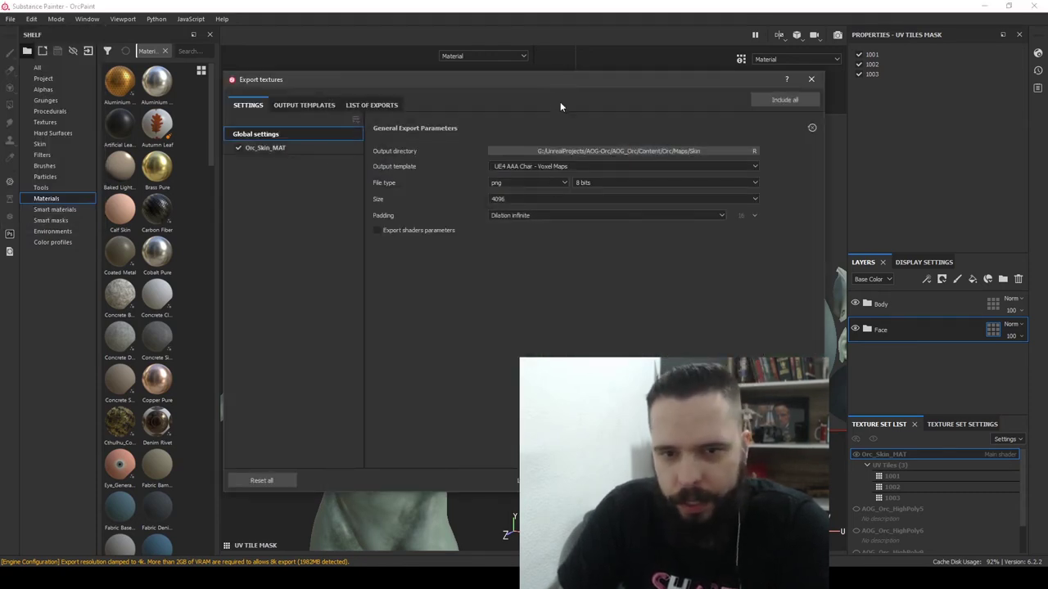
drag(540, 83, 427, 83)
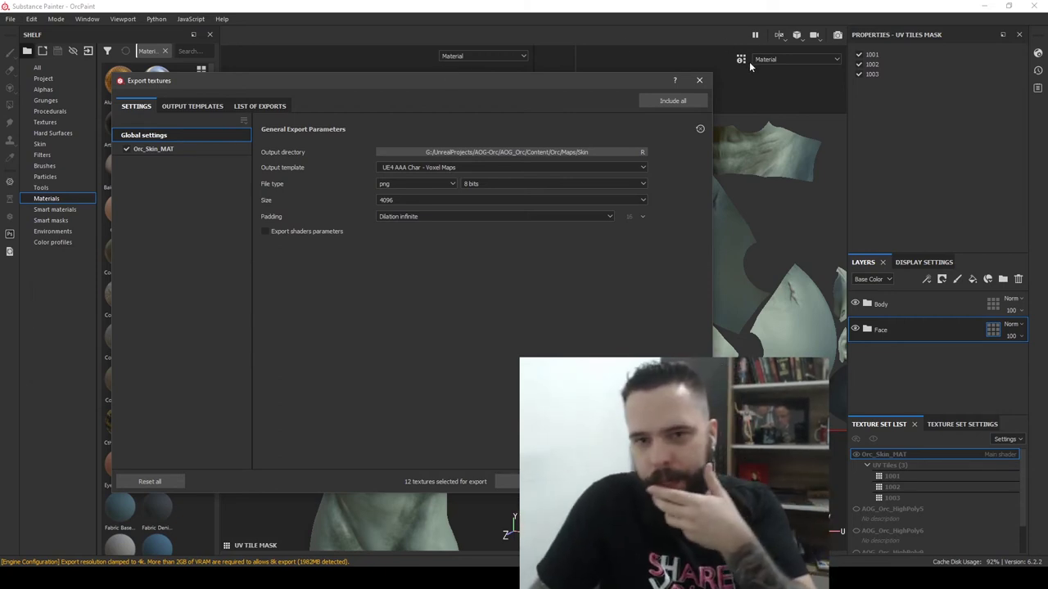
click(699, 79)
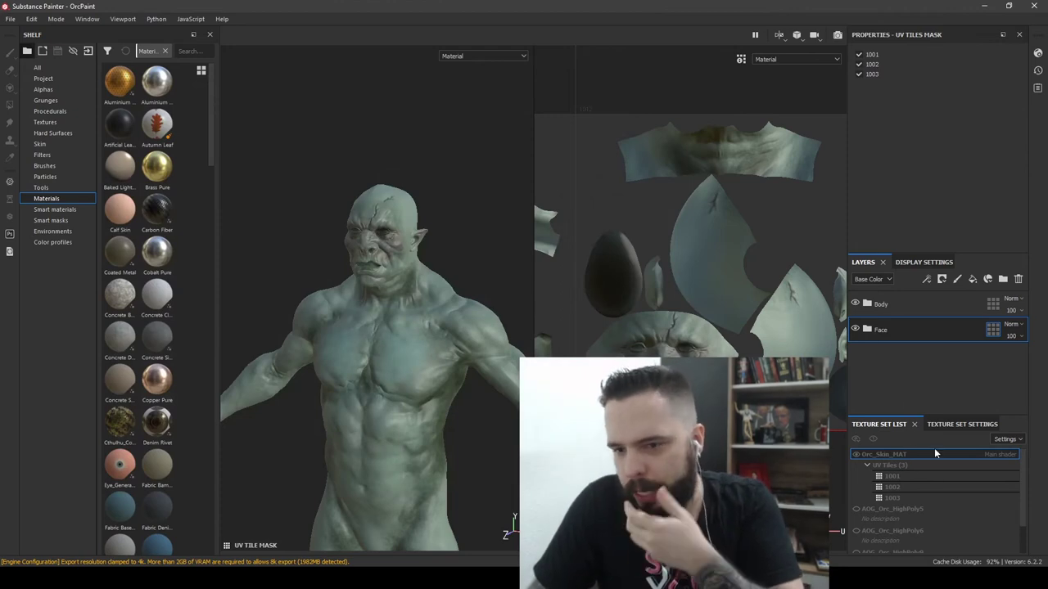
Expand the Face folder to reveal its Volumes, Human Head Bald Skin and Scat layers
click(865, 331)
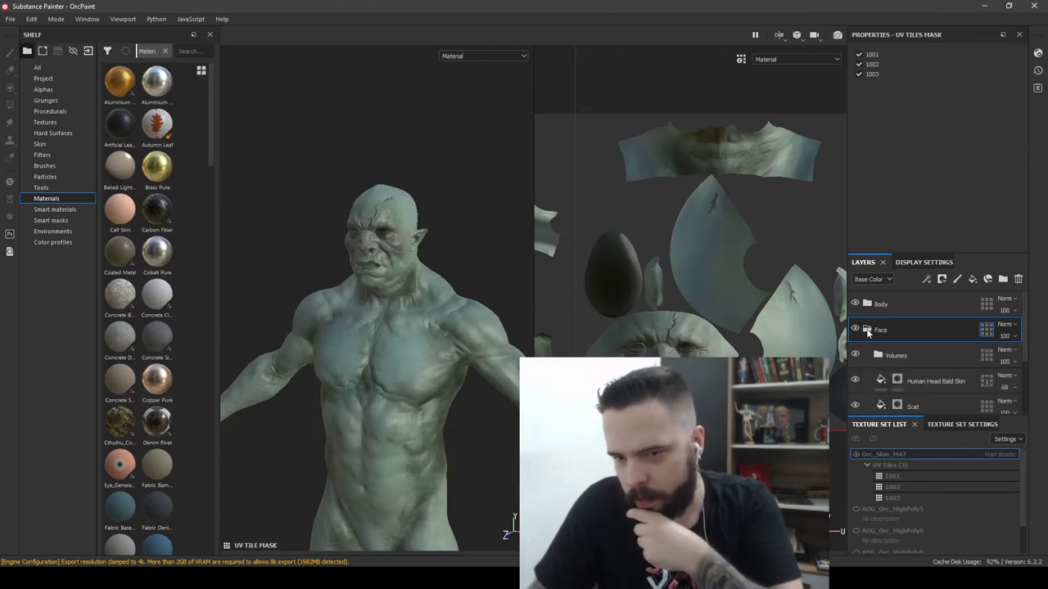
click(869, 332)
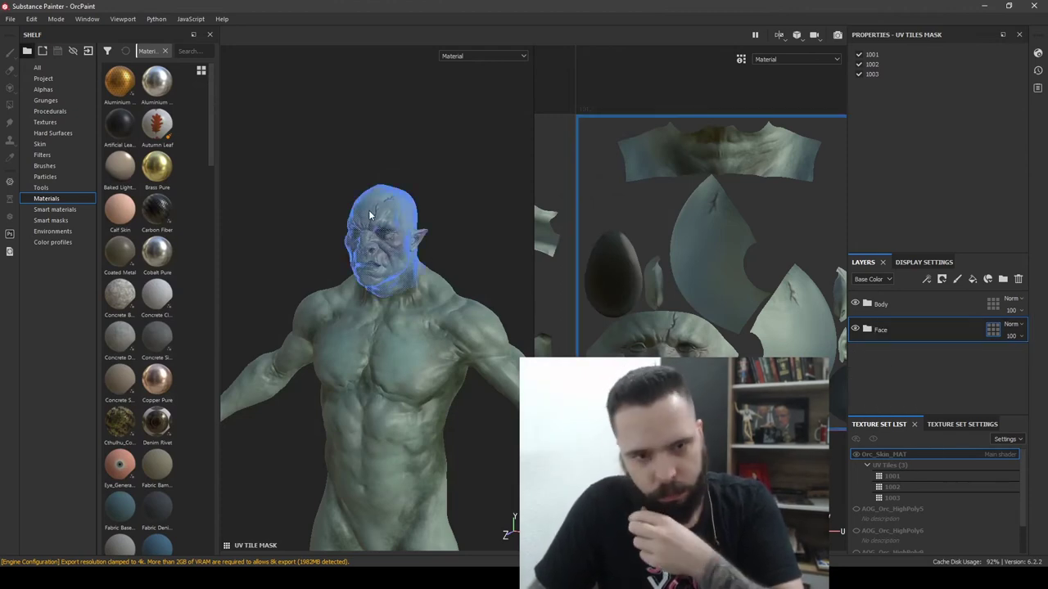
alt+drag(283, 159, 319, 161)
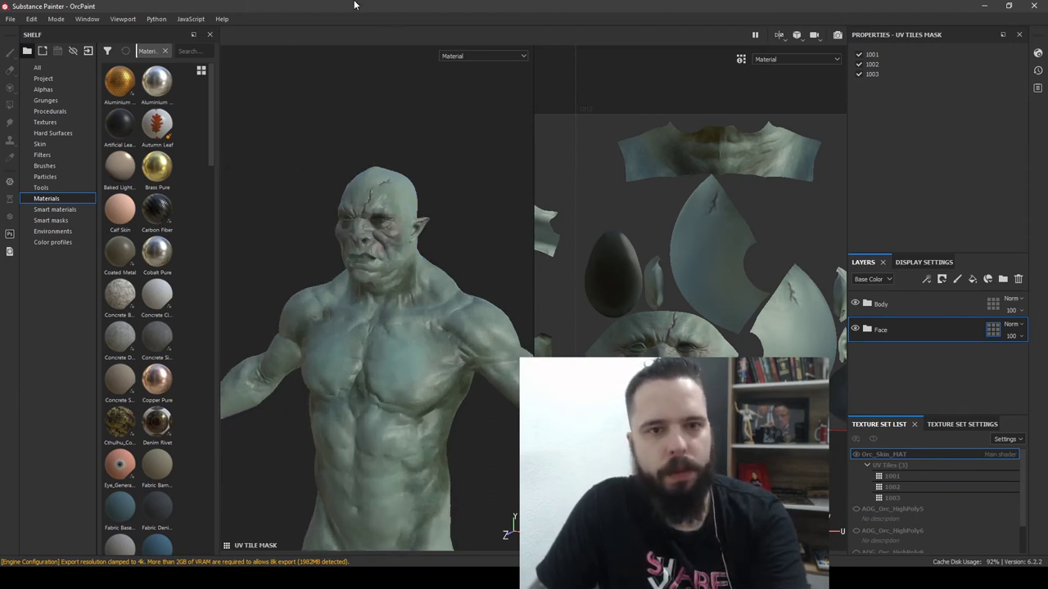
alt+drag(348, 121, 388, 108)
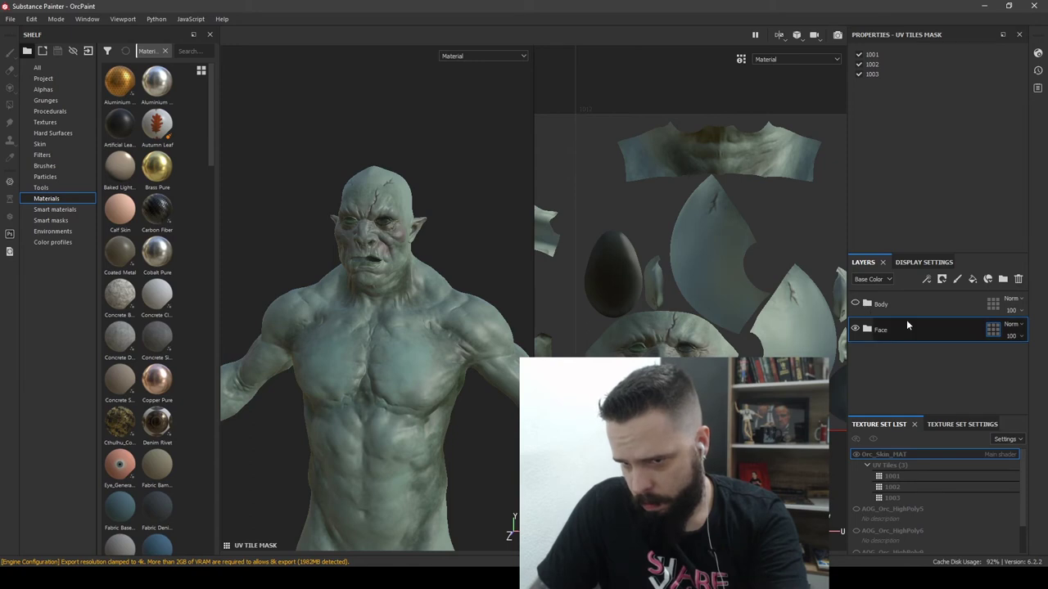
click(867, 329)
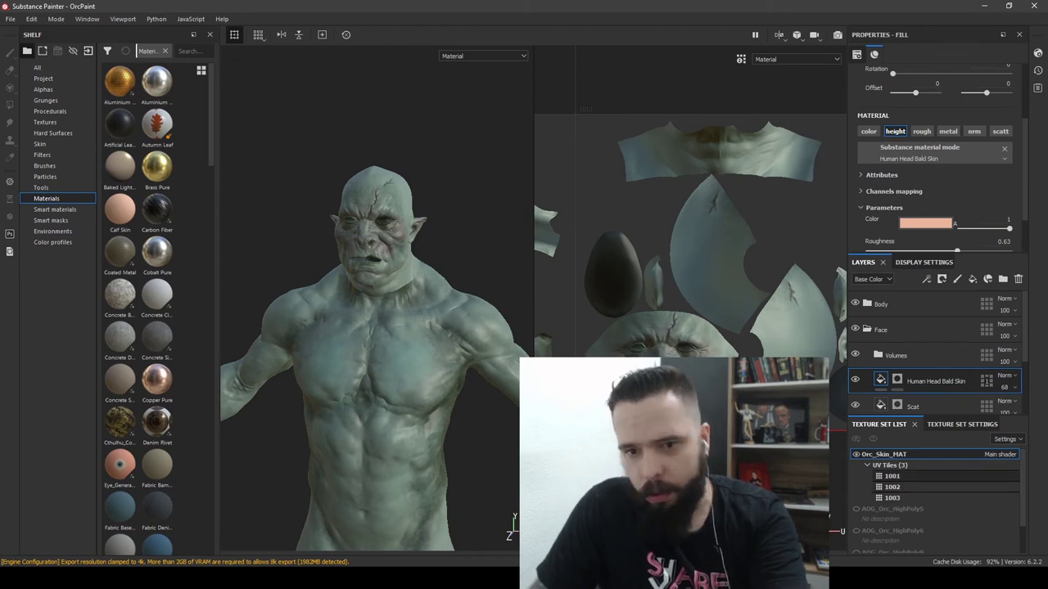
Select UV tile 1001, review its texture size options, then select tile 1002
click(656, 302)
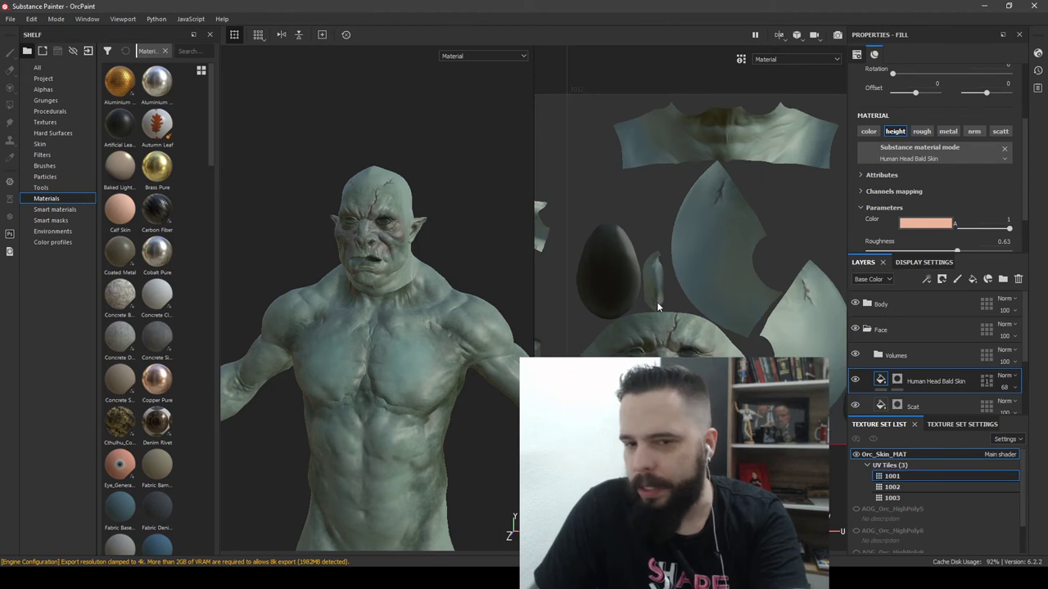
click(959, 427)
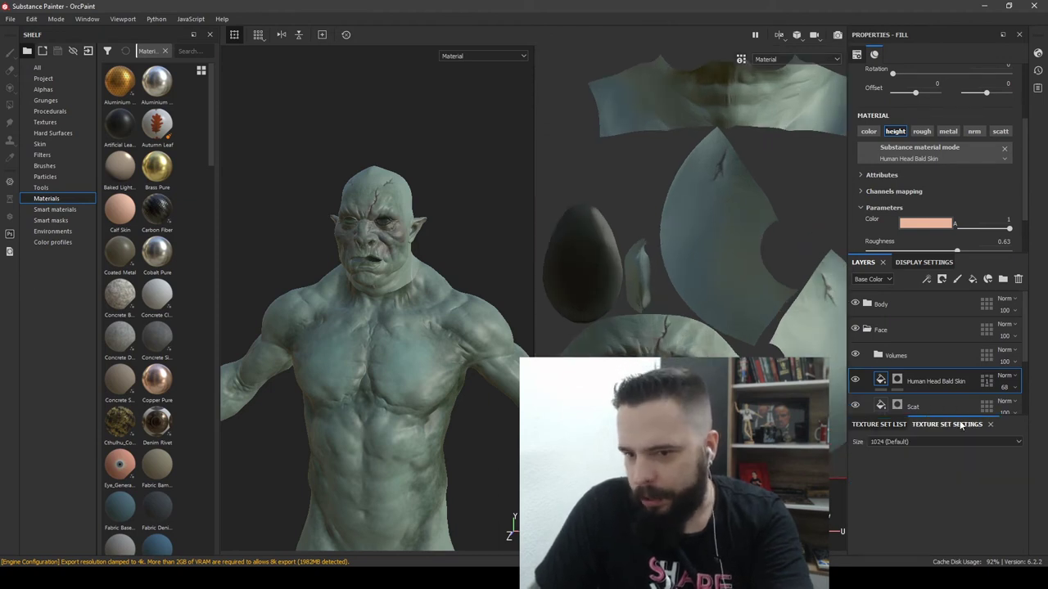
click(915, 441)
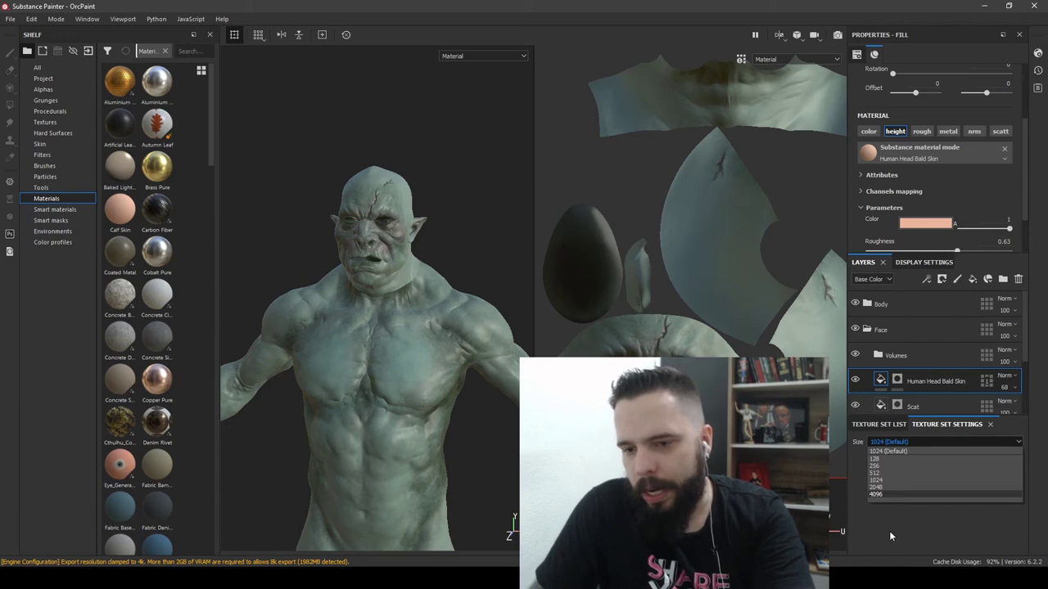
click(901, 440)
click(891, 425)
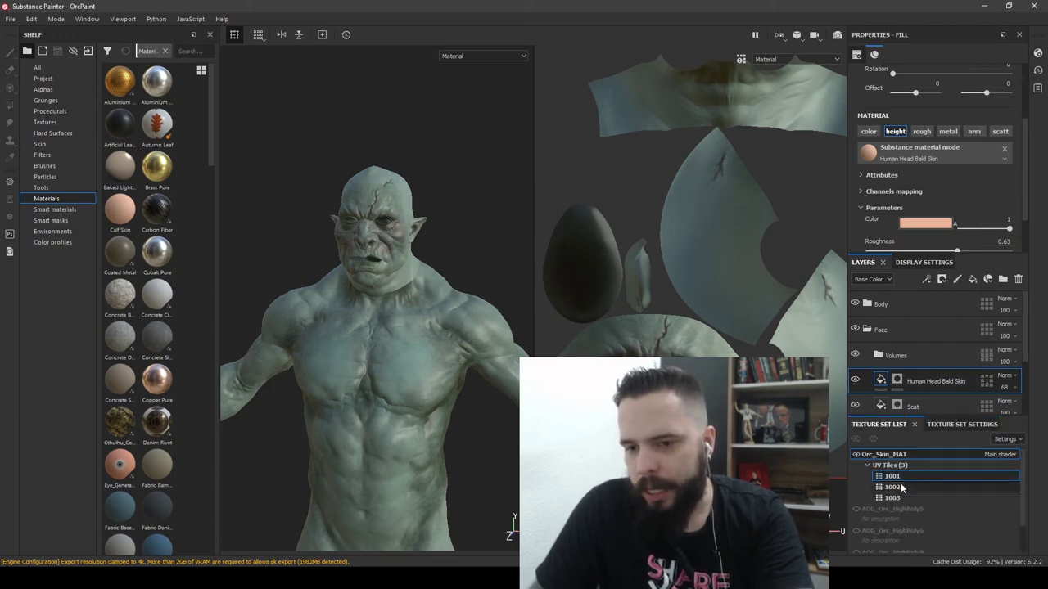
click(904, 486)
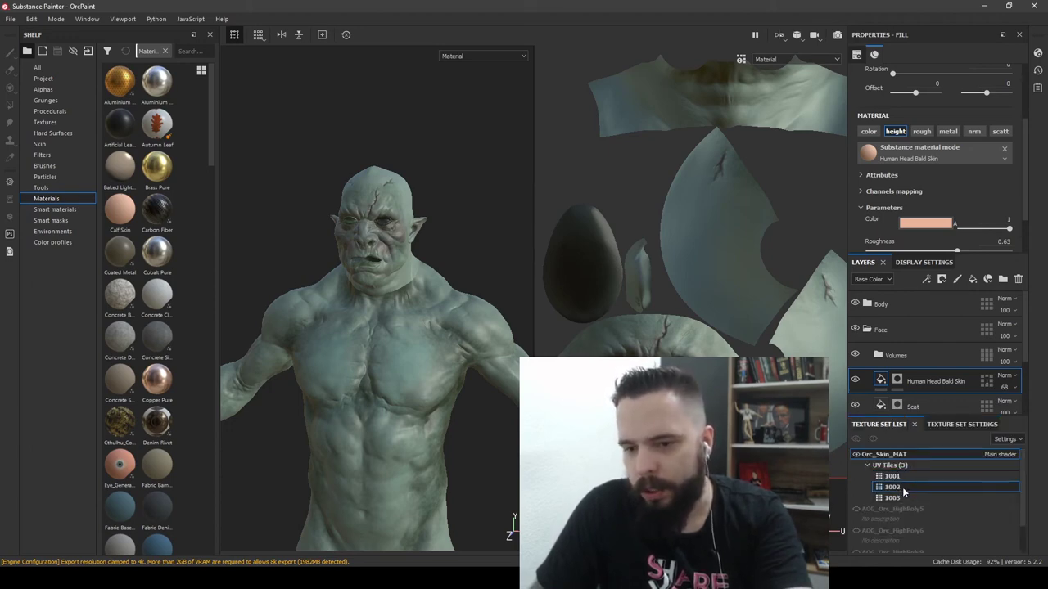
scroll(748, 321, down, 3)
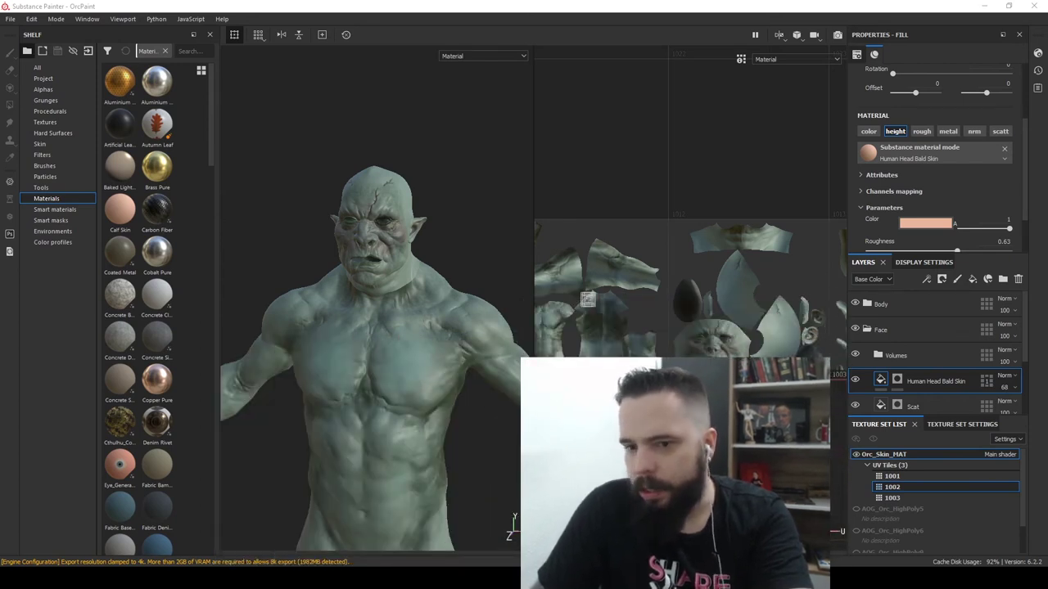
Recheck the texture size, keeping 1024, and close the File menu without exporting
click(950, 424)
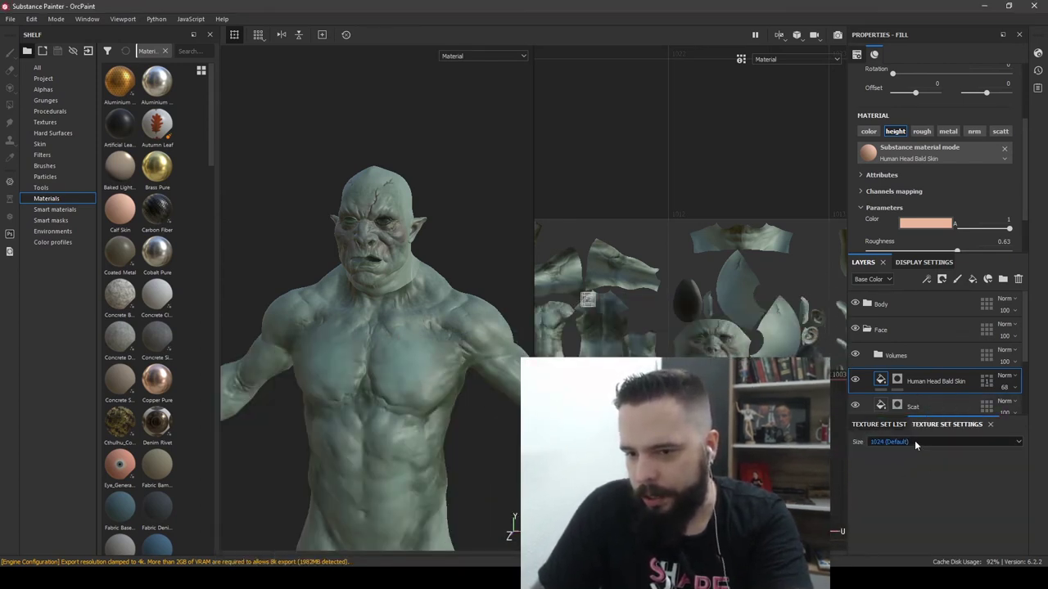
click(914, 443)
click(895, 424)
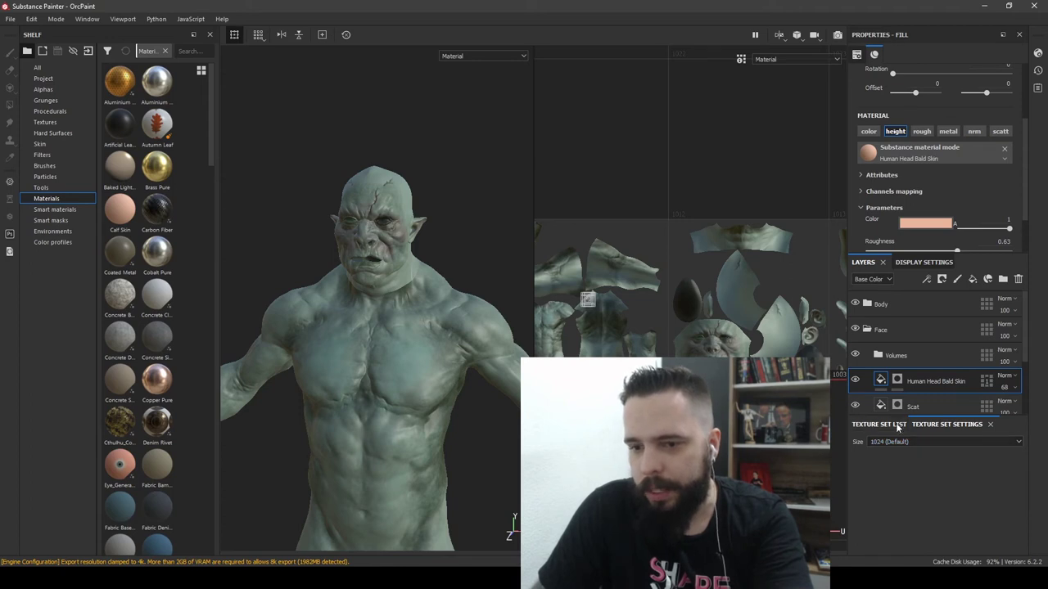
click(888, 423)
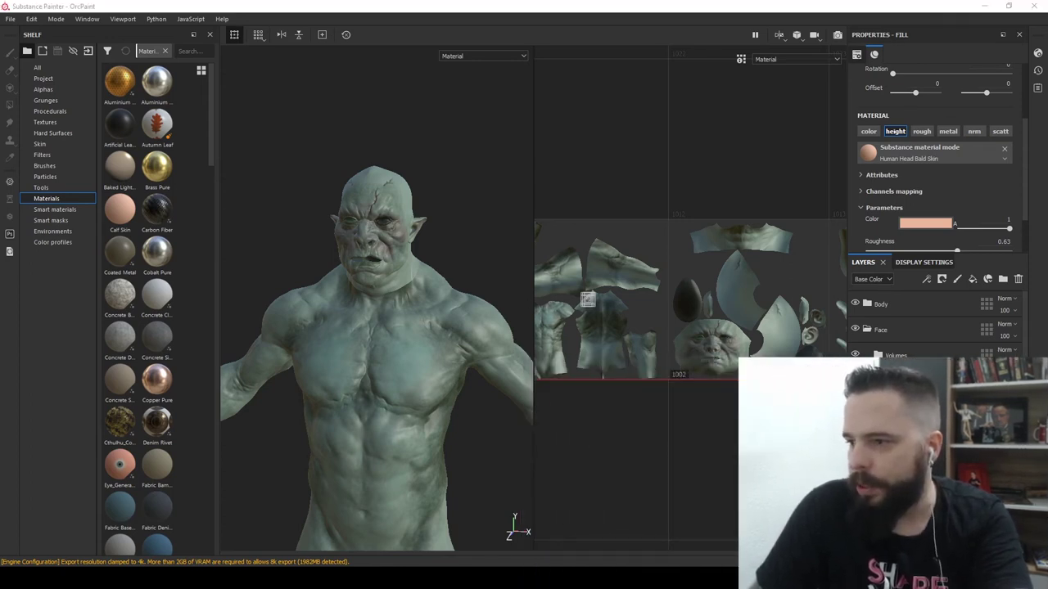
click(10, 18)
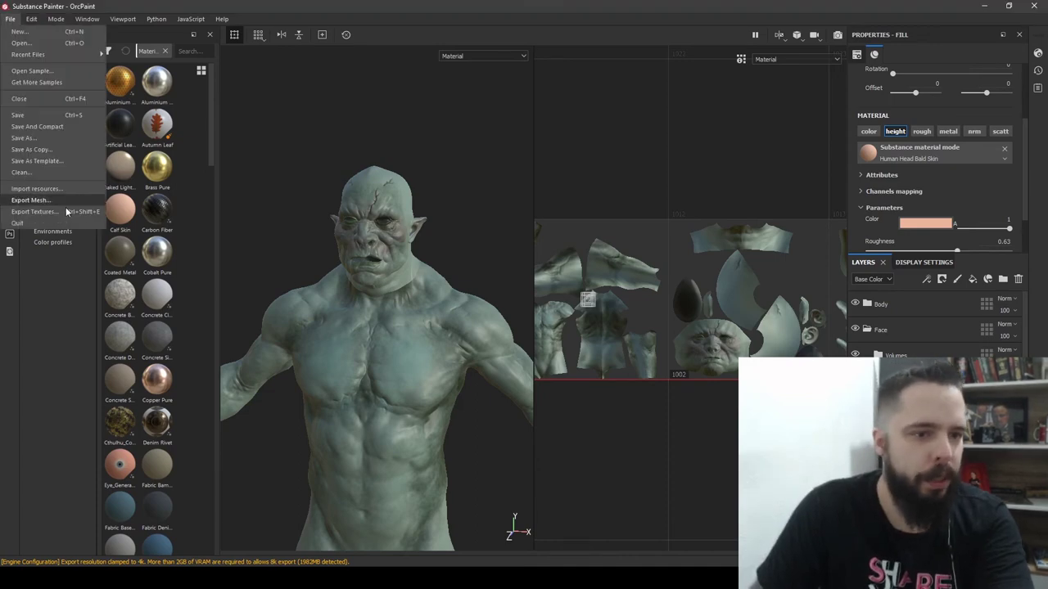
key(Escape)
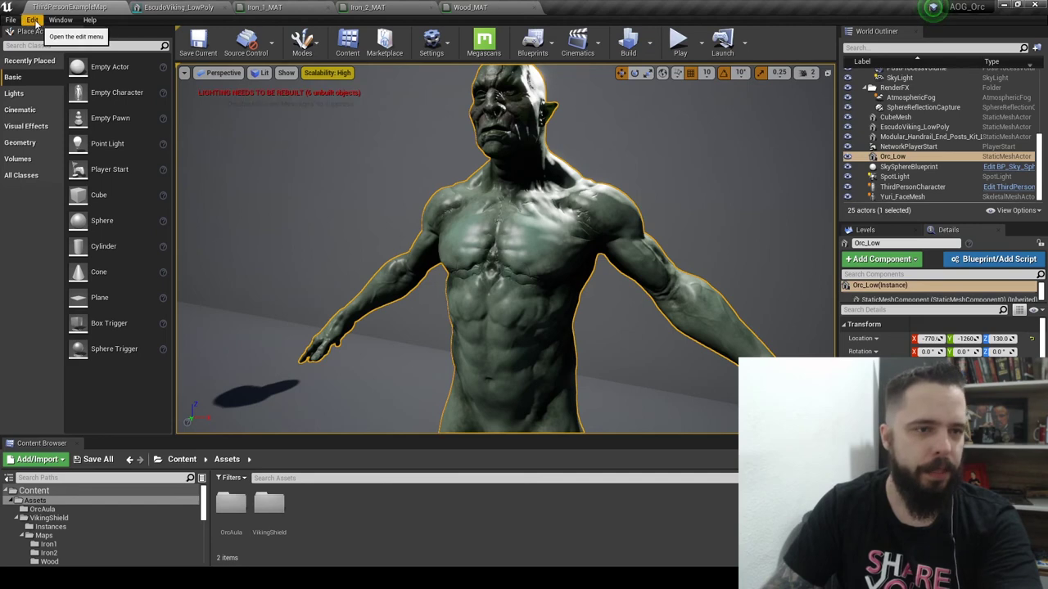
Turn on virtual texture support in Project Settings, then enlarge the Content Browser and open OrcAula
click(35, 23)
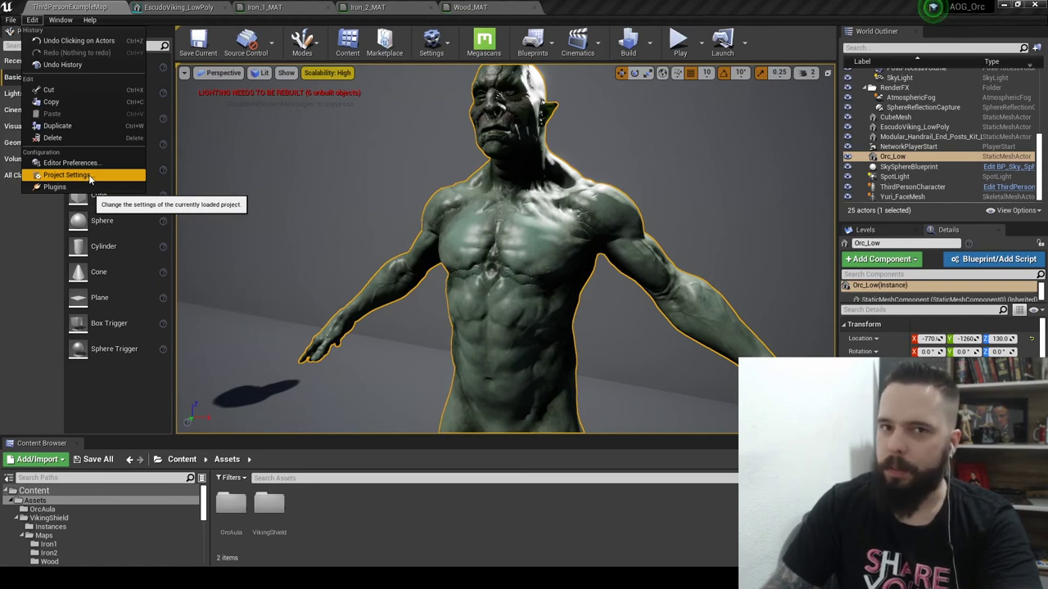
click(91, 179)
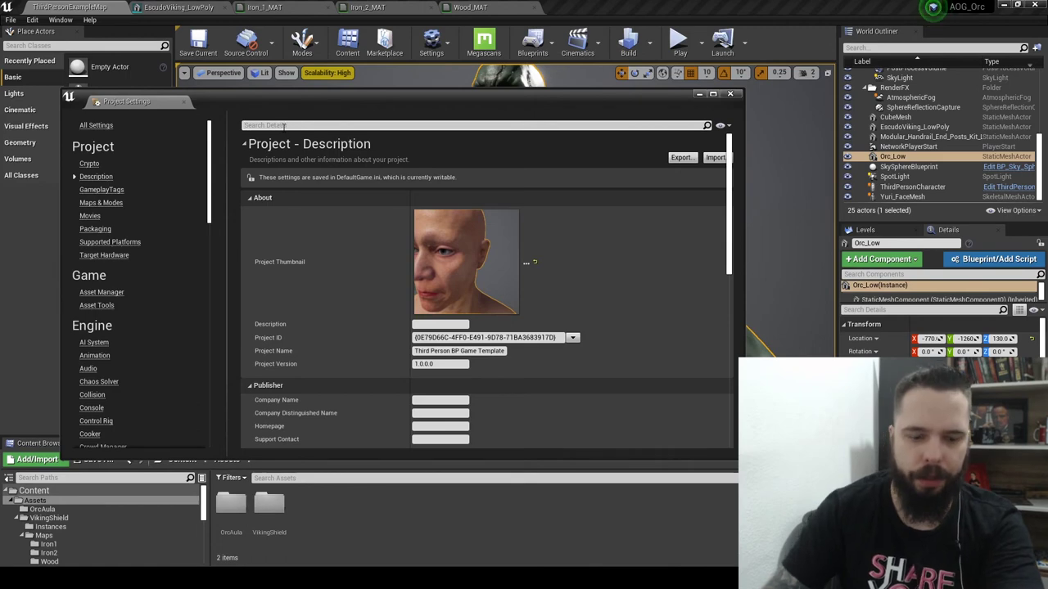
text(virtua)
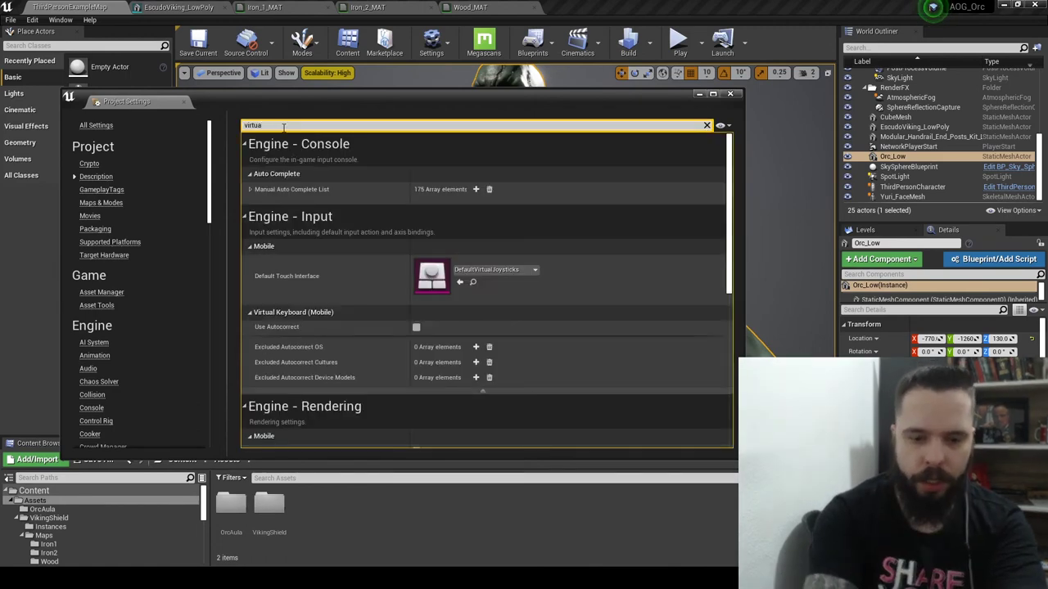
text(l tex)
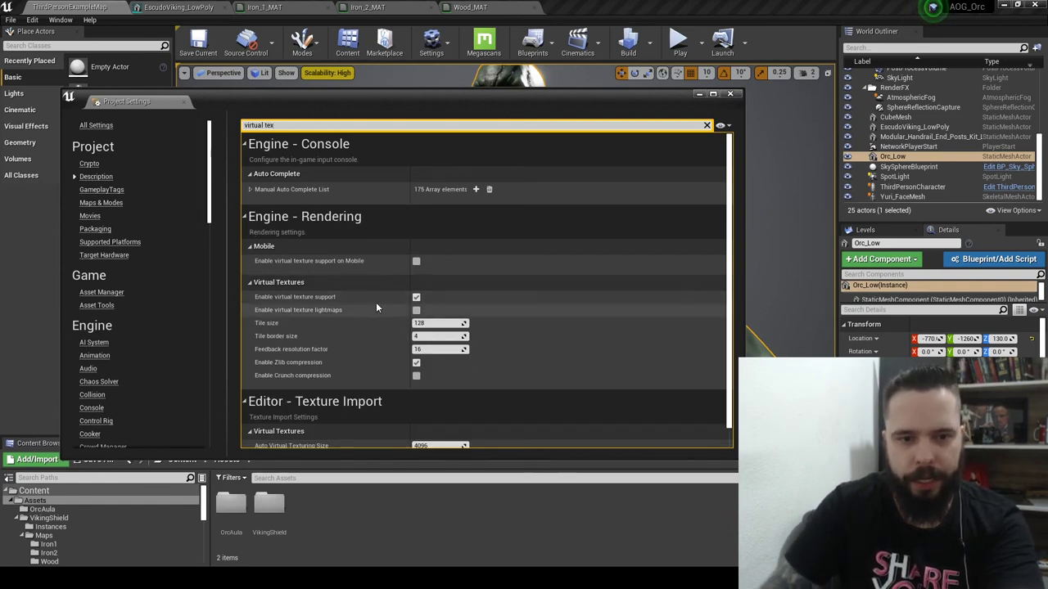
click(731, 94)
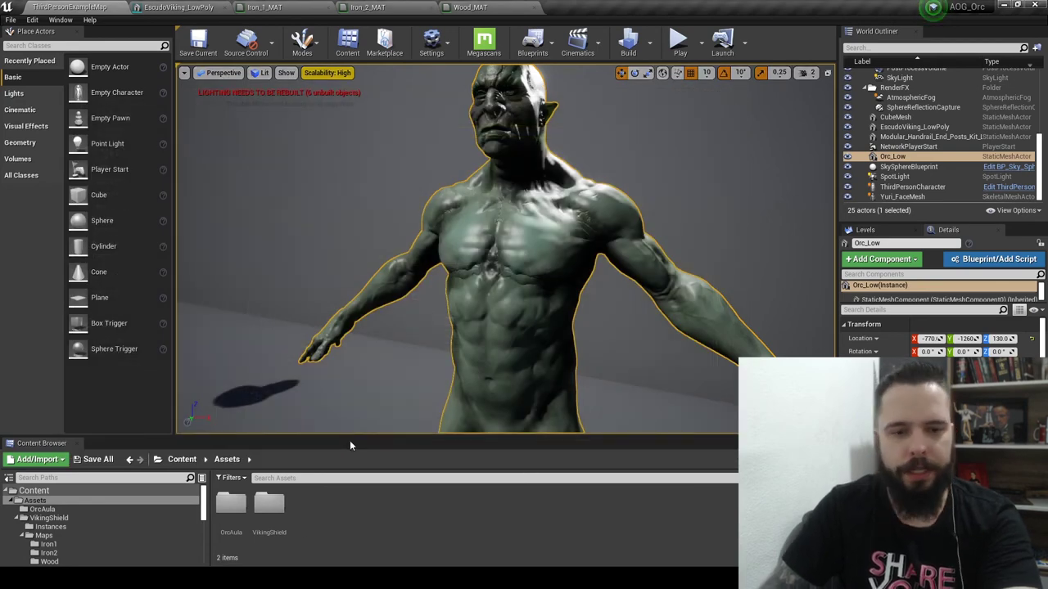
drag(354, 438, 376, 304)
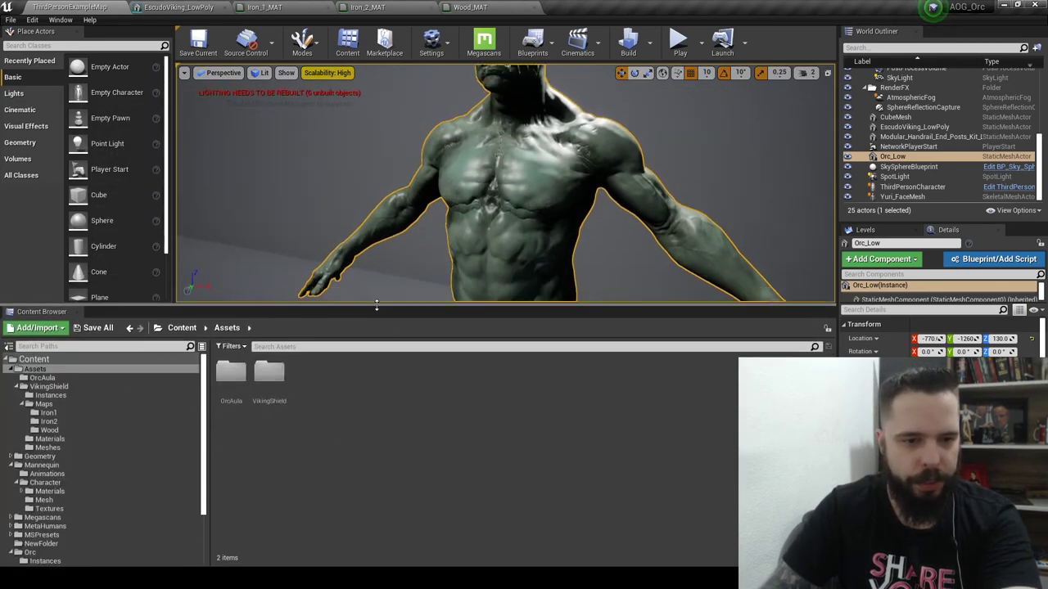
double_click(231, 373)
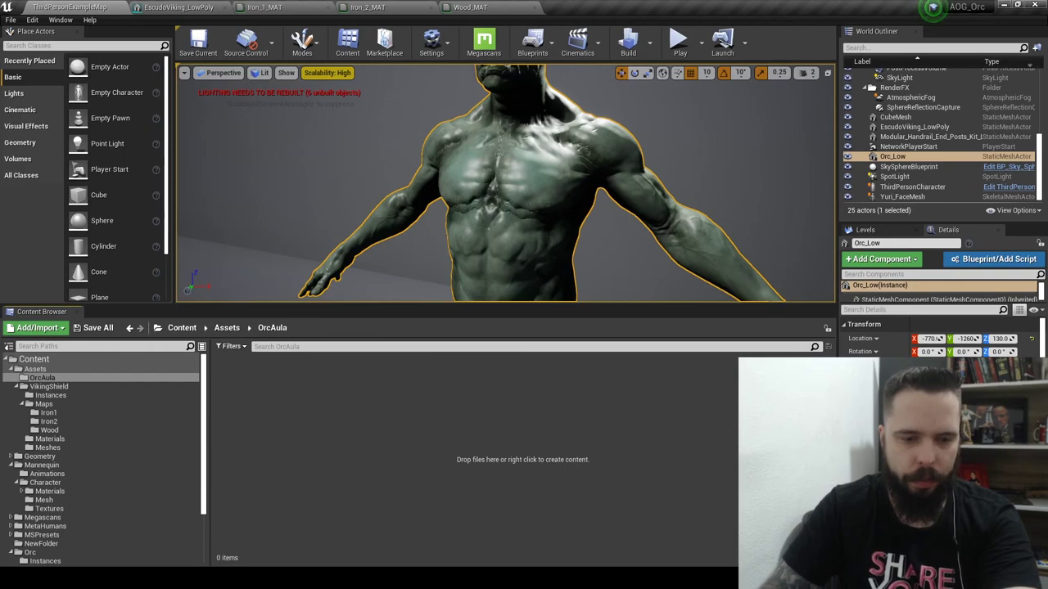
Bring the Meshes Explorer window forward, minimize TechArt, move Meshes right and select Orc_Low
mouse_move(279, 579)
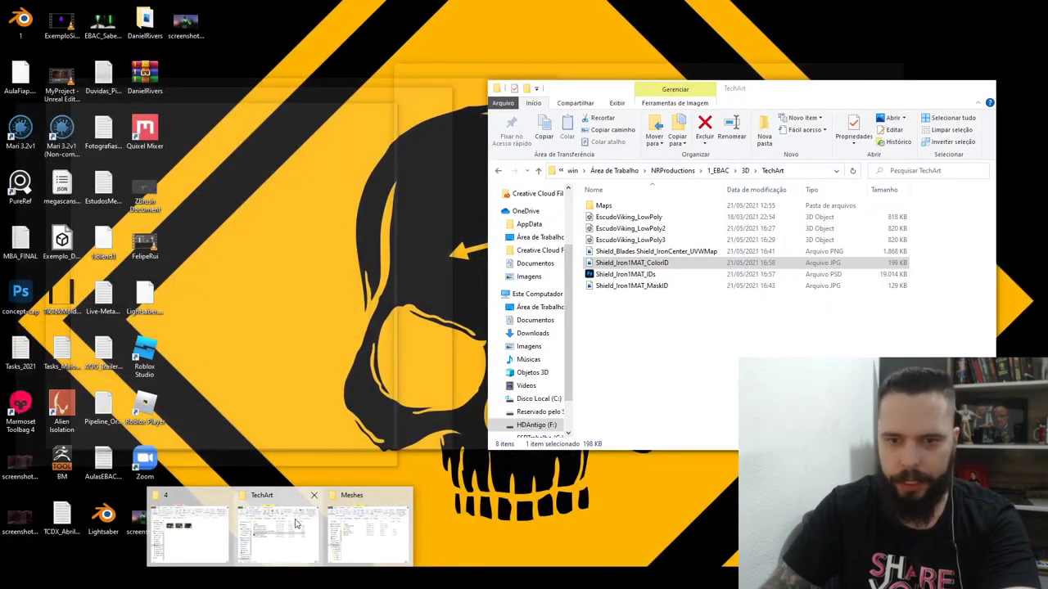
click(296, 524)
click(678, 383)
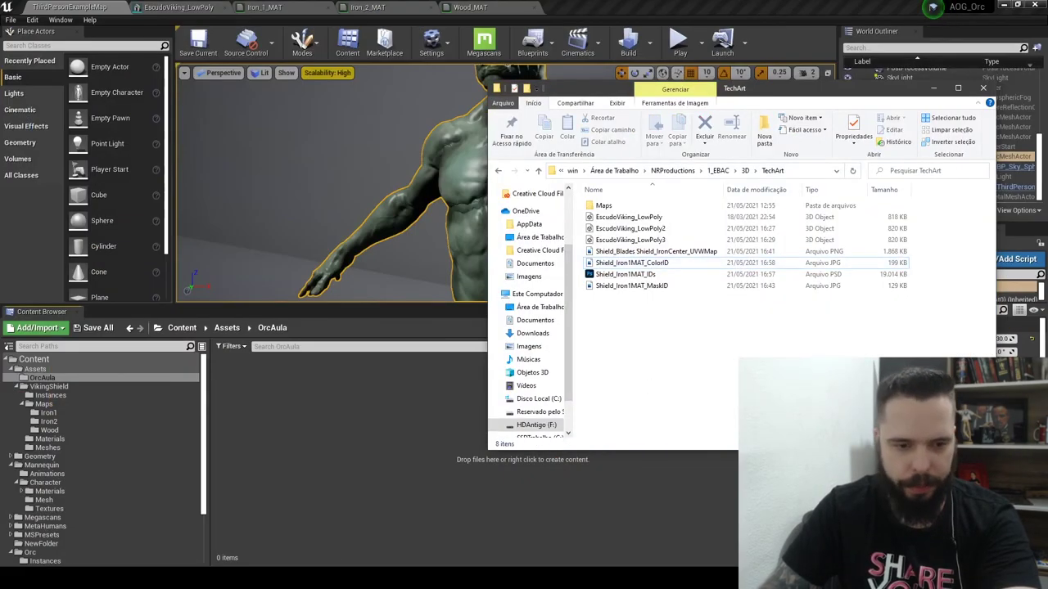
mouse_move(280, 579)
click(352, 537)
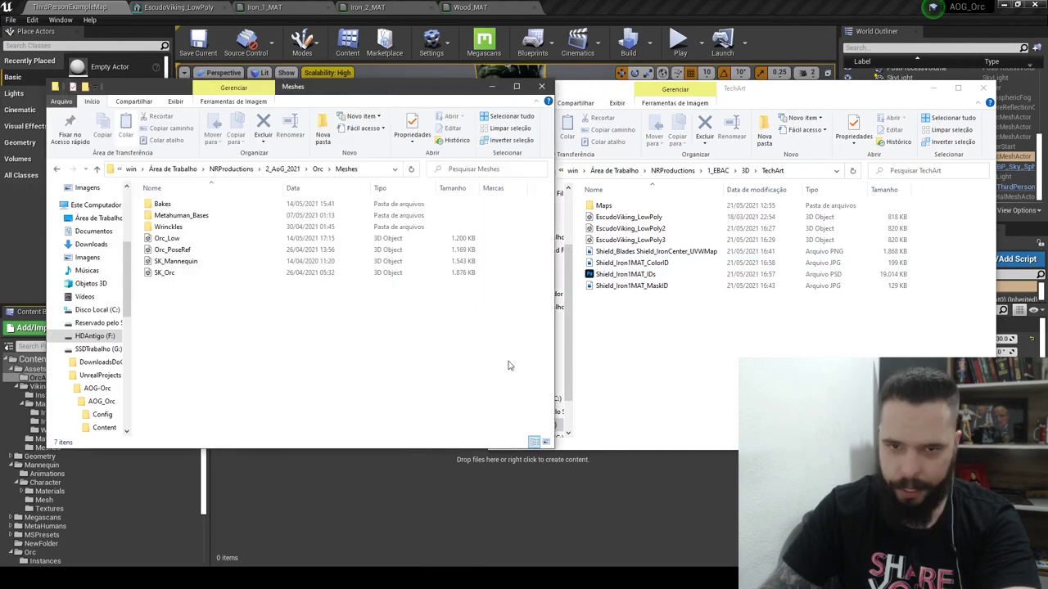
click(938, 92)
drag(452, 96, 691, 103)
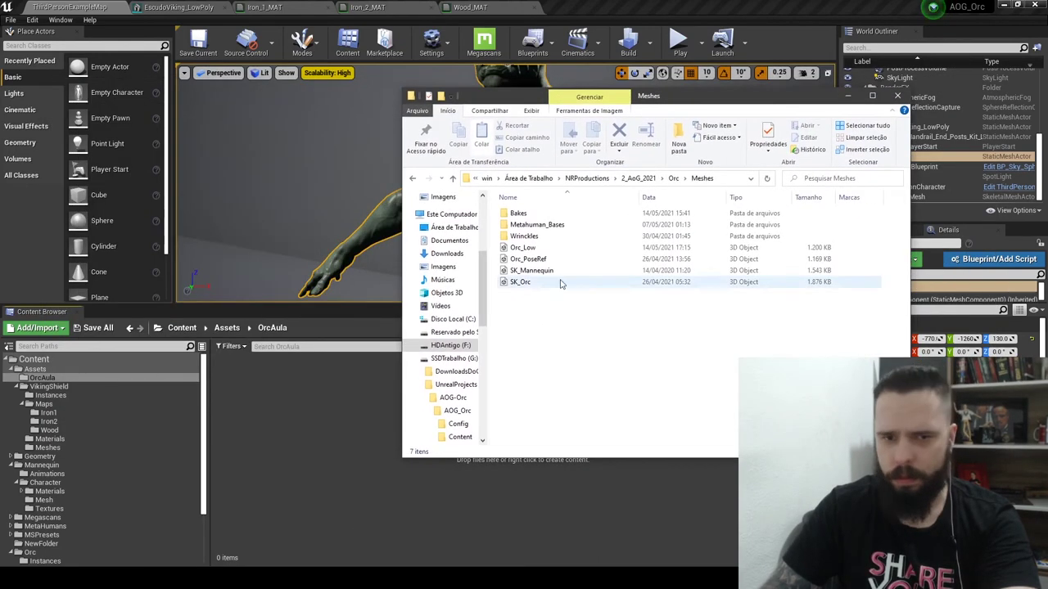
click(536, 248)
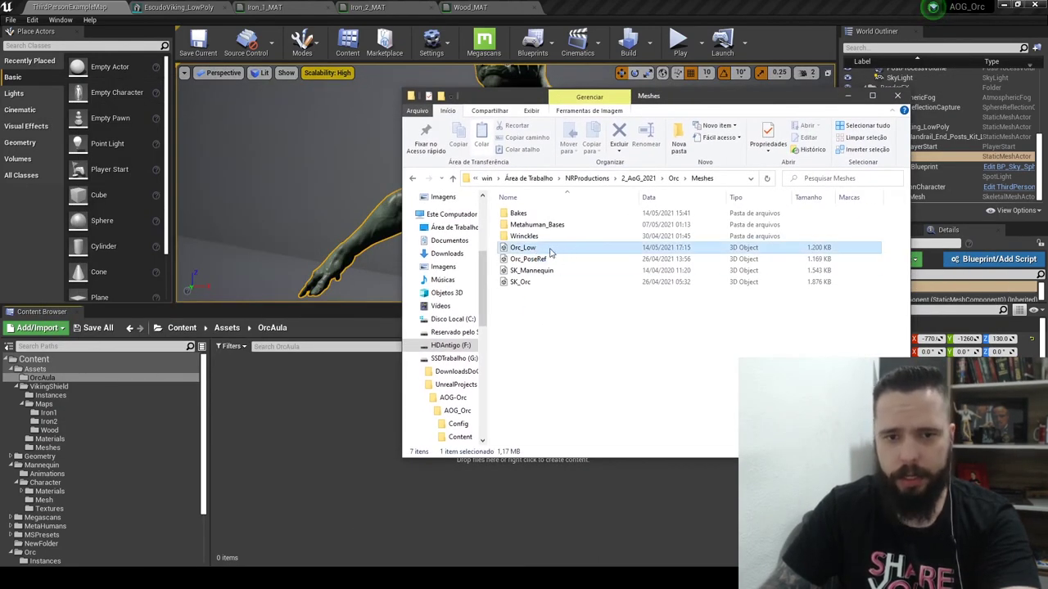
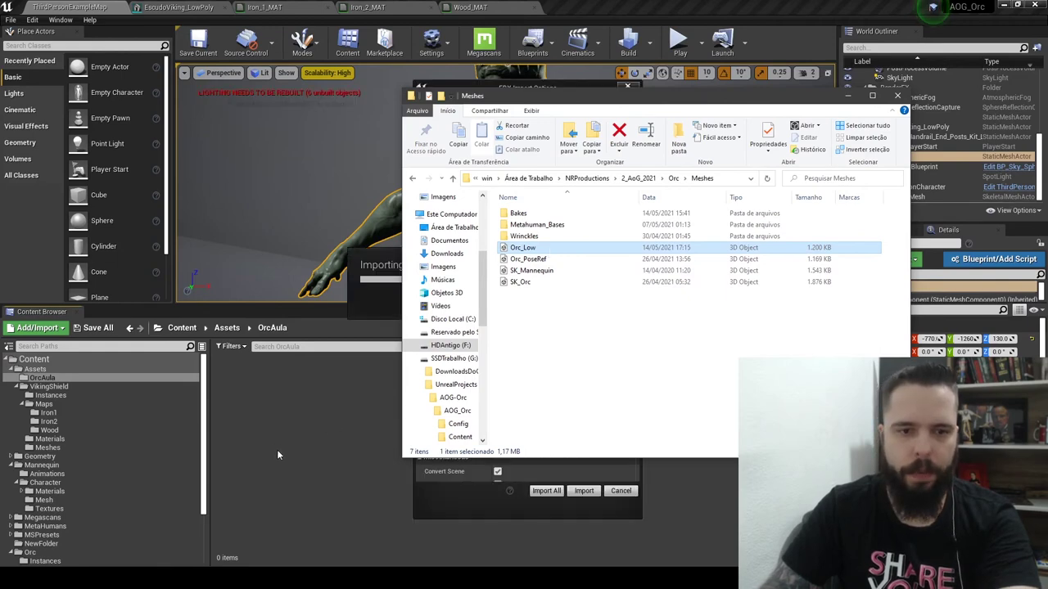
Import Orc_Low with Import All, dismiss the Message Log, and orbit to the orc's head
click(848, 95)
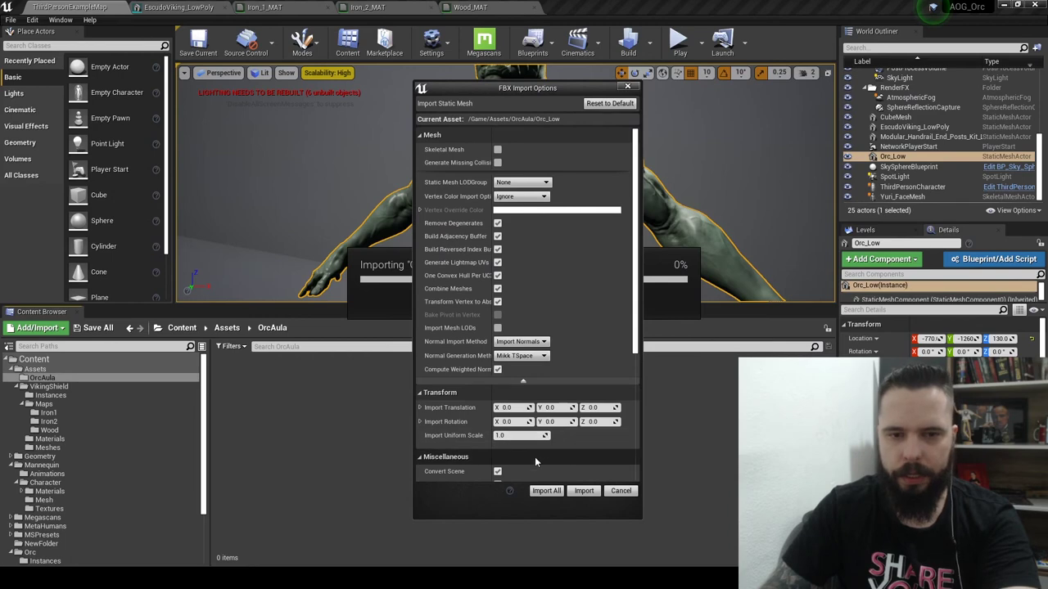
click(549, 491)
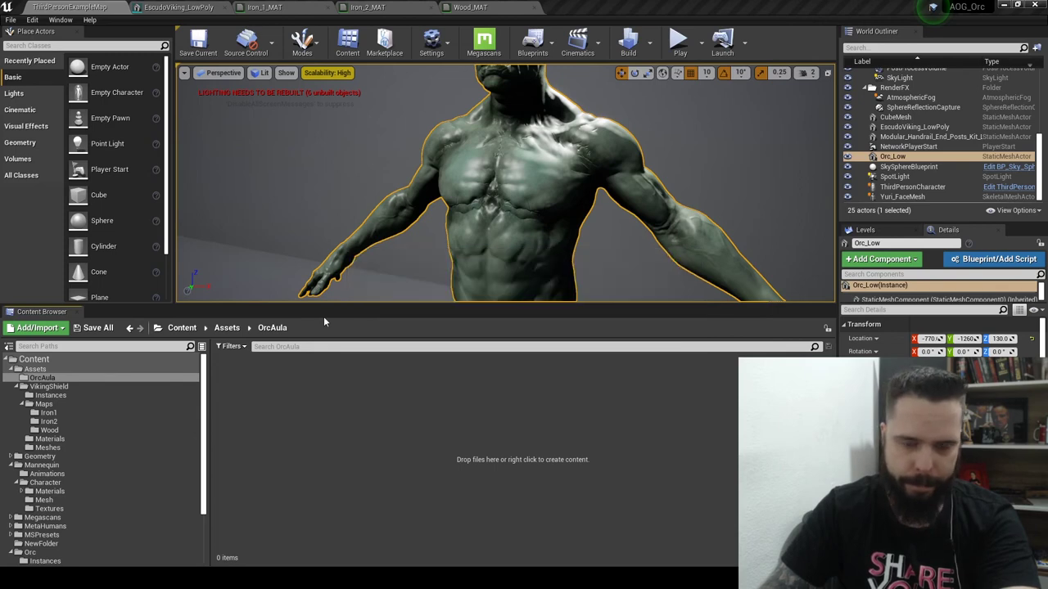
click(647, 88)
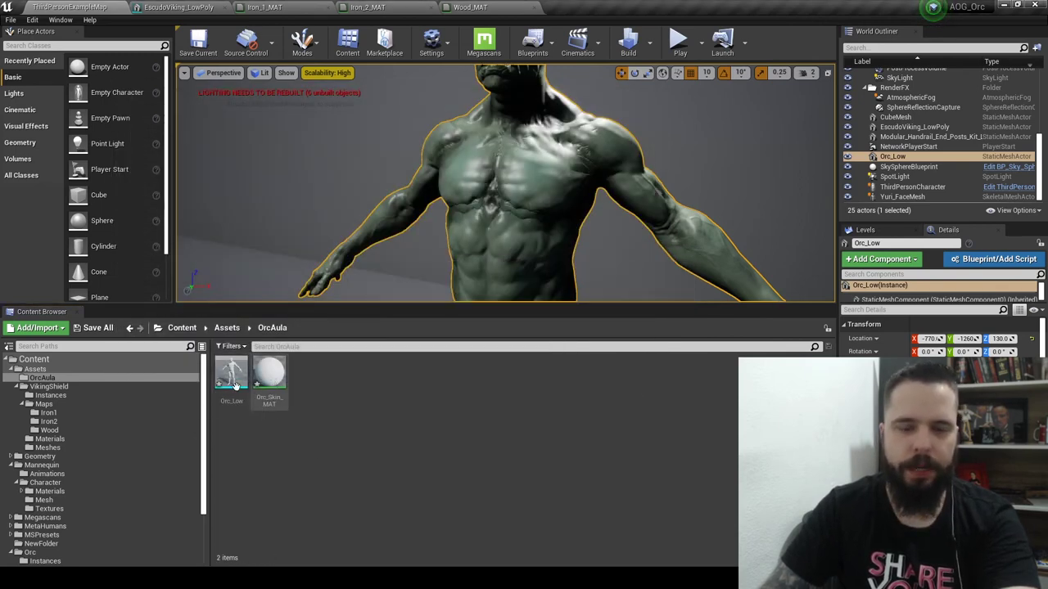
right_drag(500, 148, 500, 156)
alt+drag(500, 156, 524, 164)
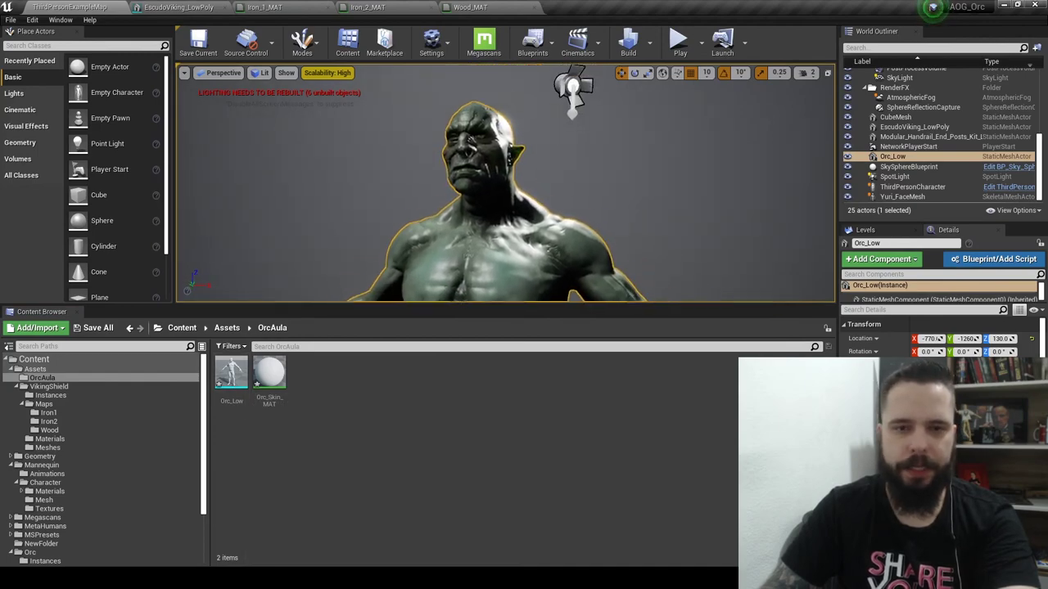
mouse_move(226, 524)
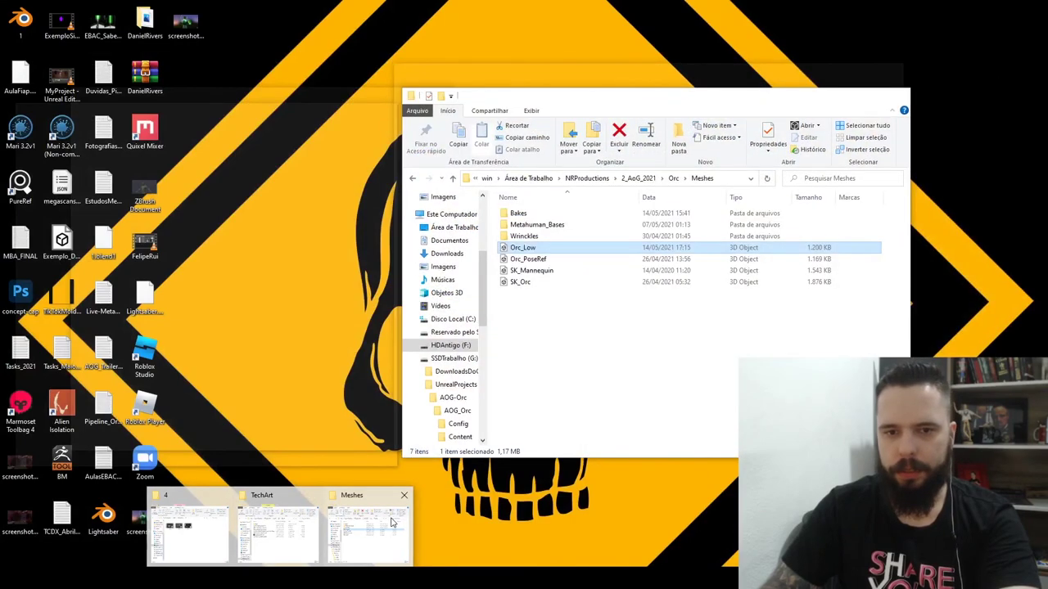
Browse in File Explorer from Meshes up to Orc > Maps > Voxel
click(391, 523)
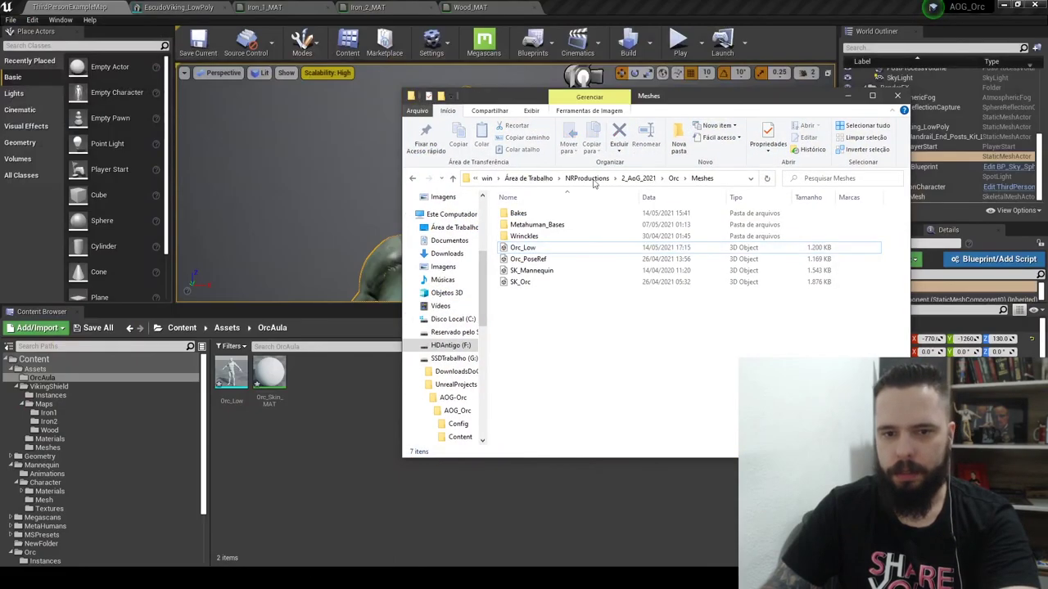
click(673, 178)
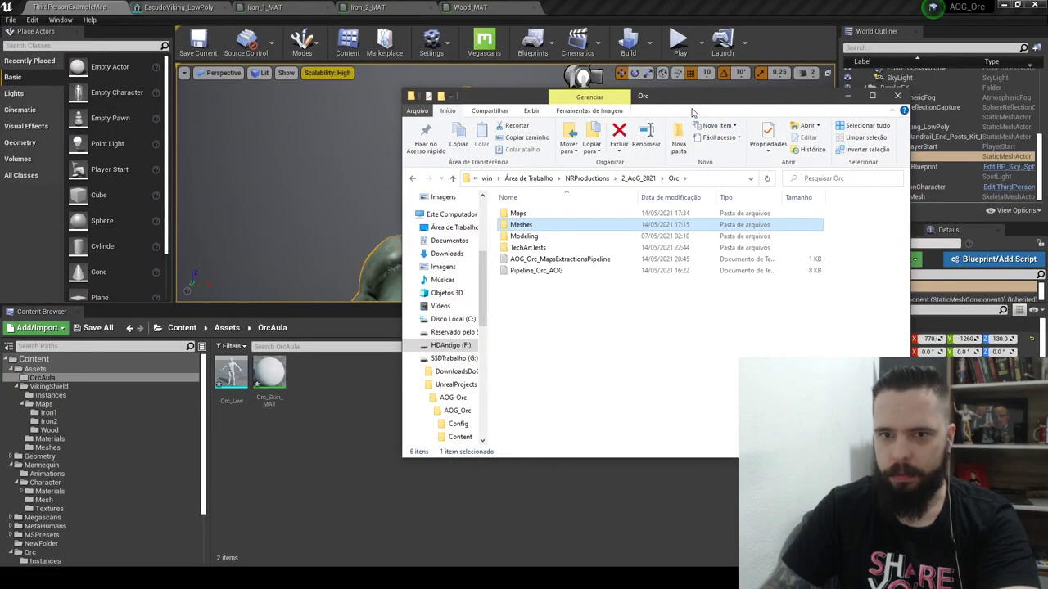
drag(693, 99, 527, 96)
click(371, 211)
double_click(370, 211)
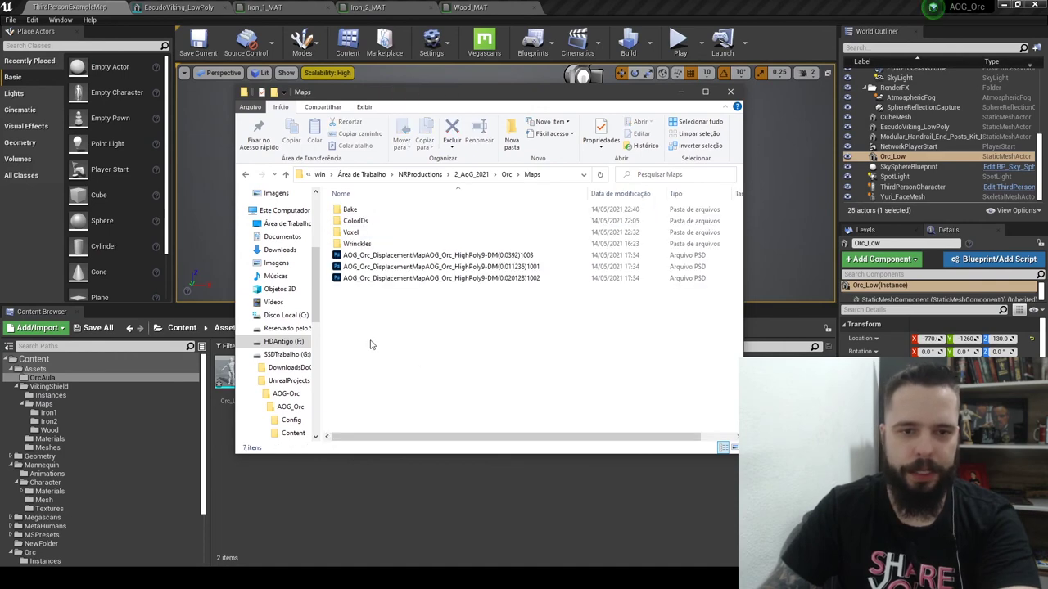
double_click(356, 233)
Confirm the AOVoxel texture is 4096×4096, then drag all nine PNGs into OrcAula
click(384, 210)
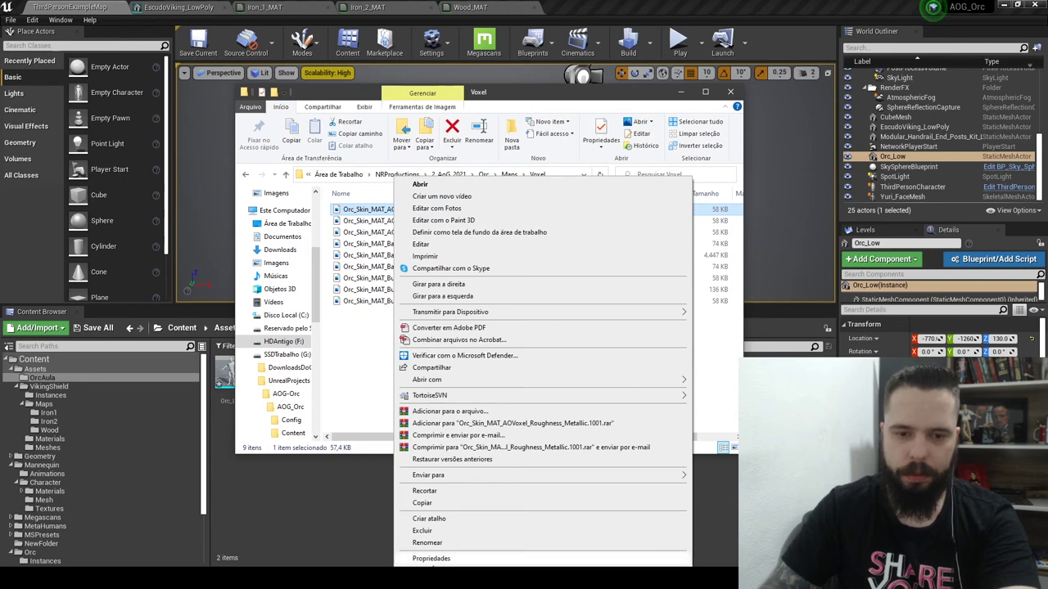
click(426, 560)
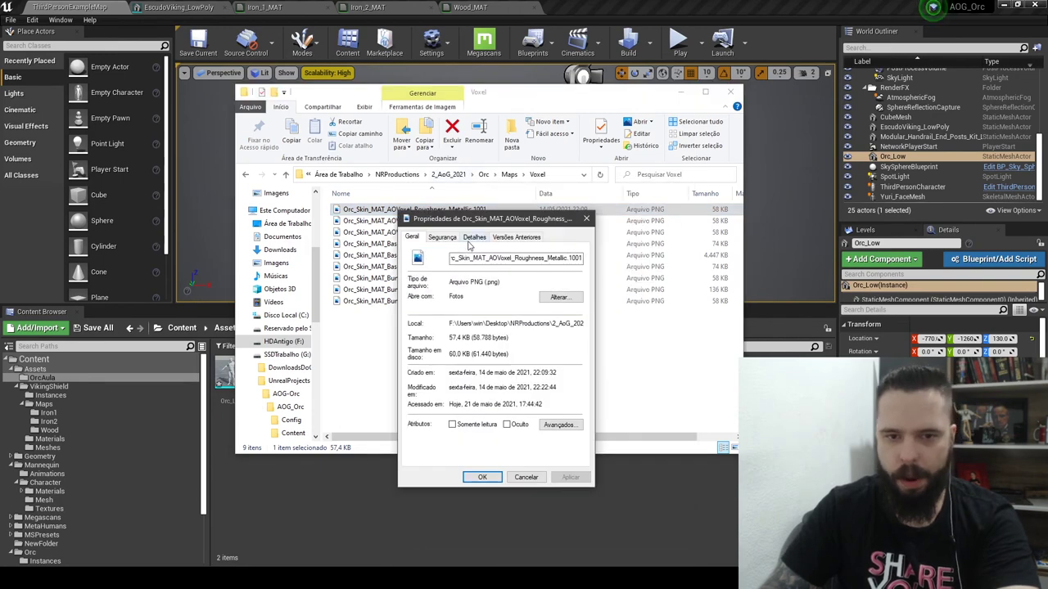
click(473, 238)
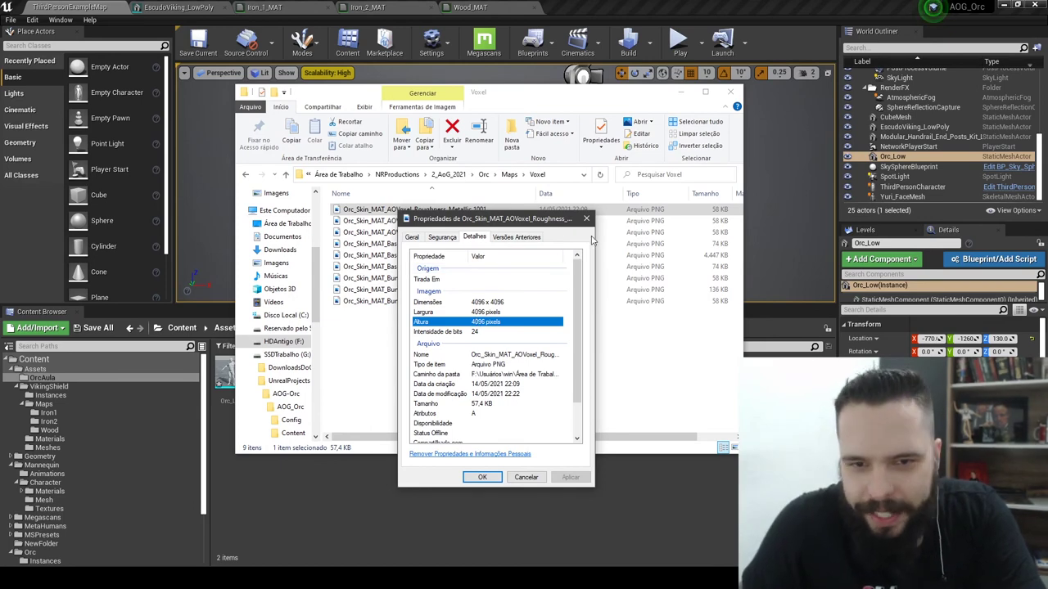
click(586, 220)
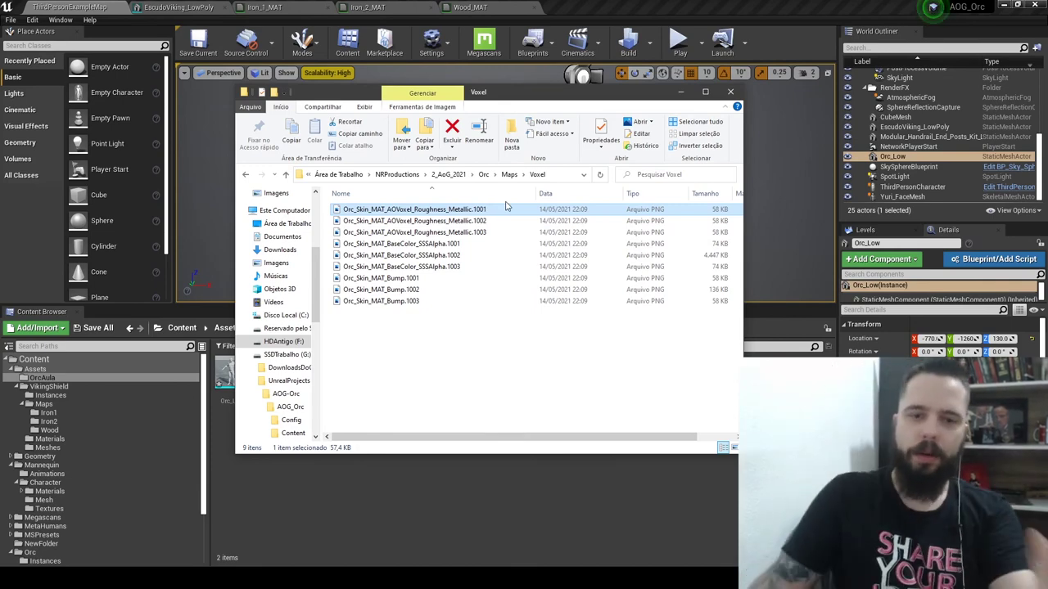
shift+click(450, 302)
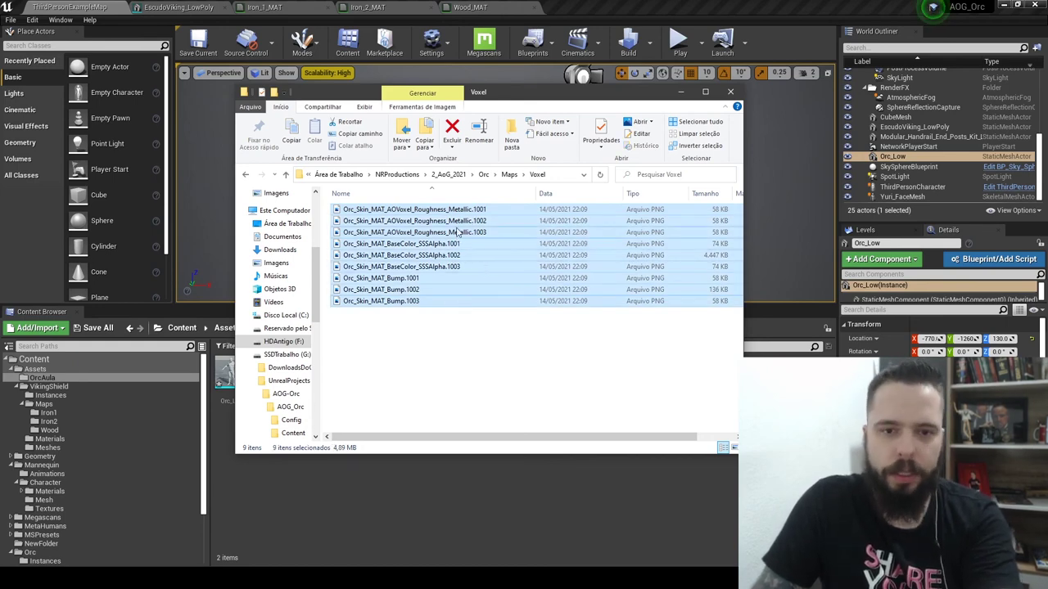
drag(459, 232, 378, 528)
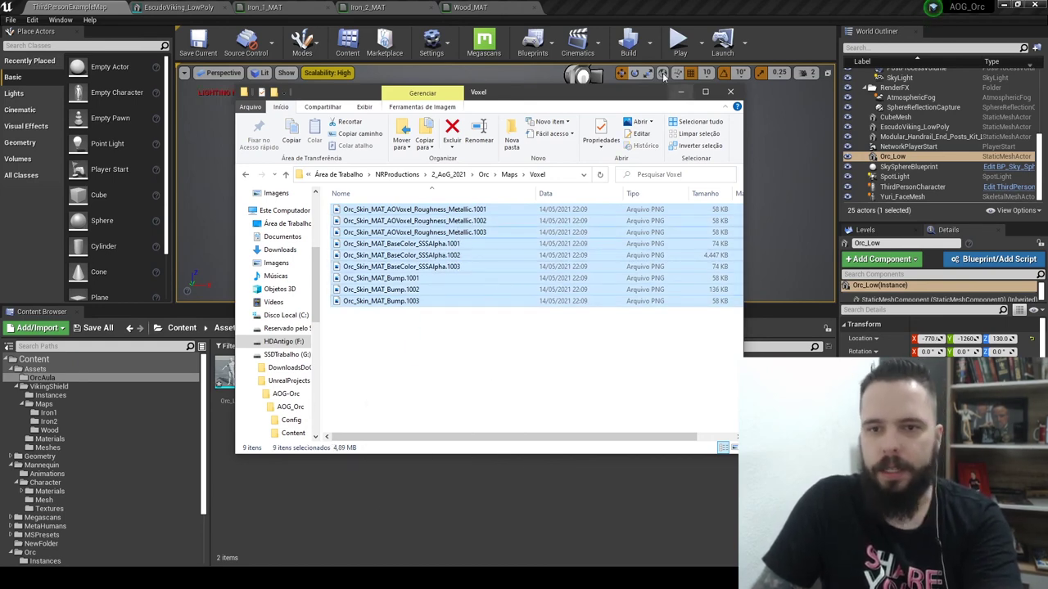
Overwrite existing textures with Yes All to import AOVoxel_Roughness_Metallic, BaseColor_SSS and Bump as UDIM textures
click(682, 92)
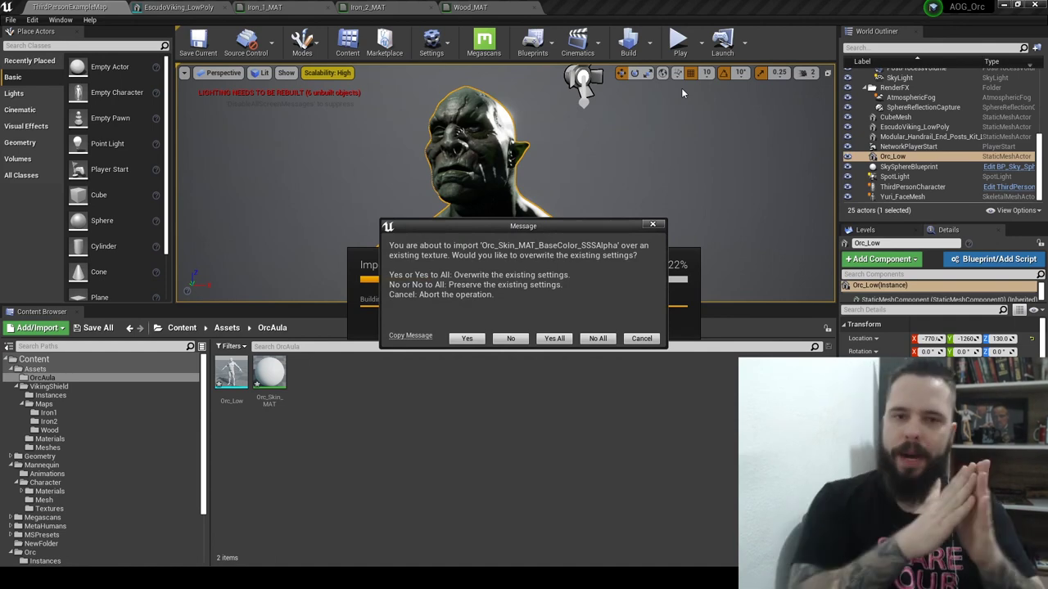
click(554, 339)
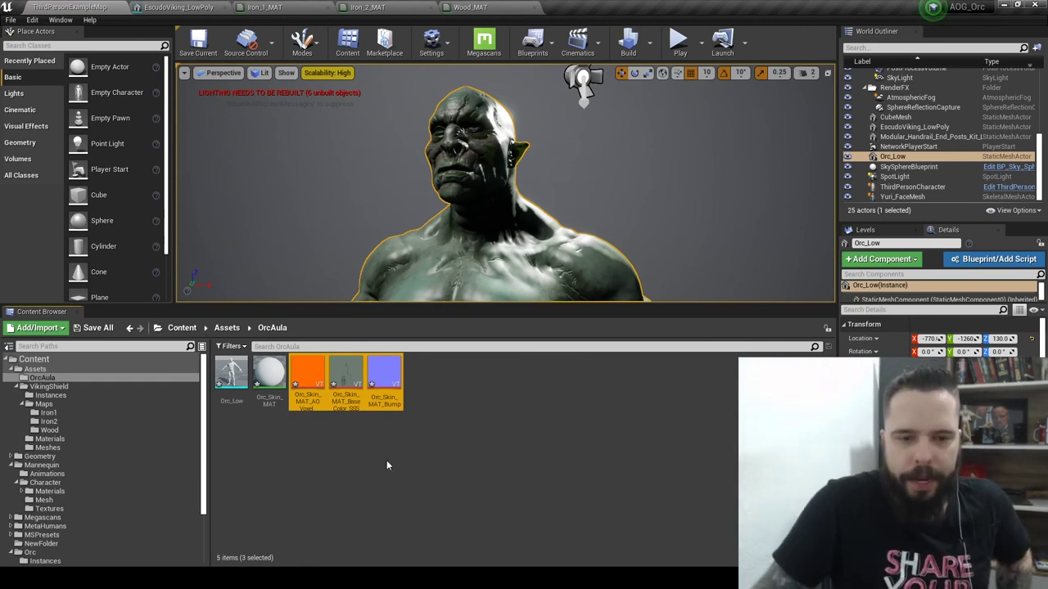
click(305, 373)
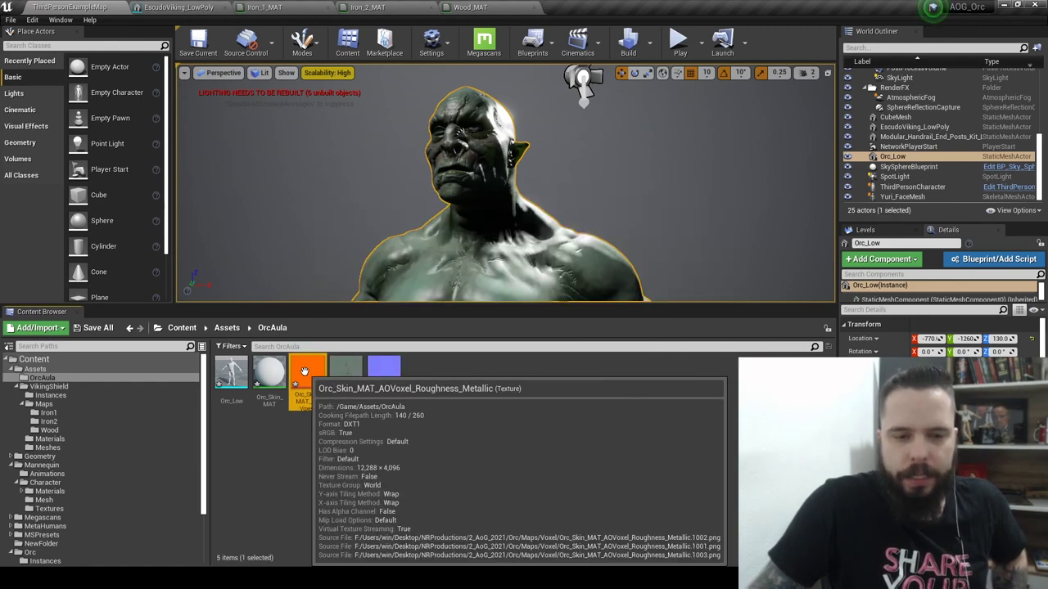
right_click(304, 373)
click(262, 448)
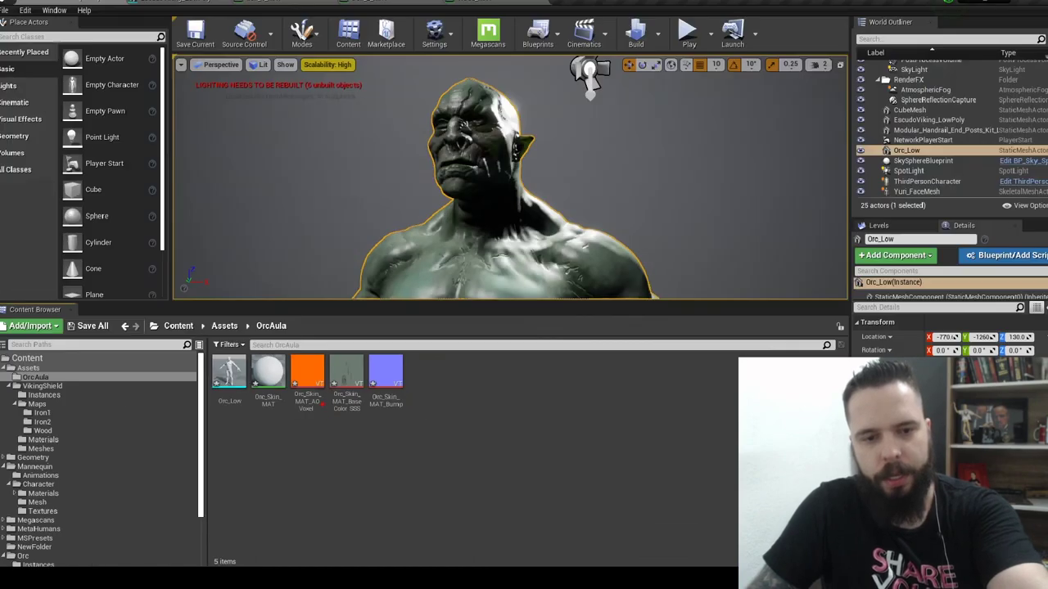
click(308, 377)
right_click(308, 377)
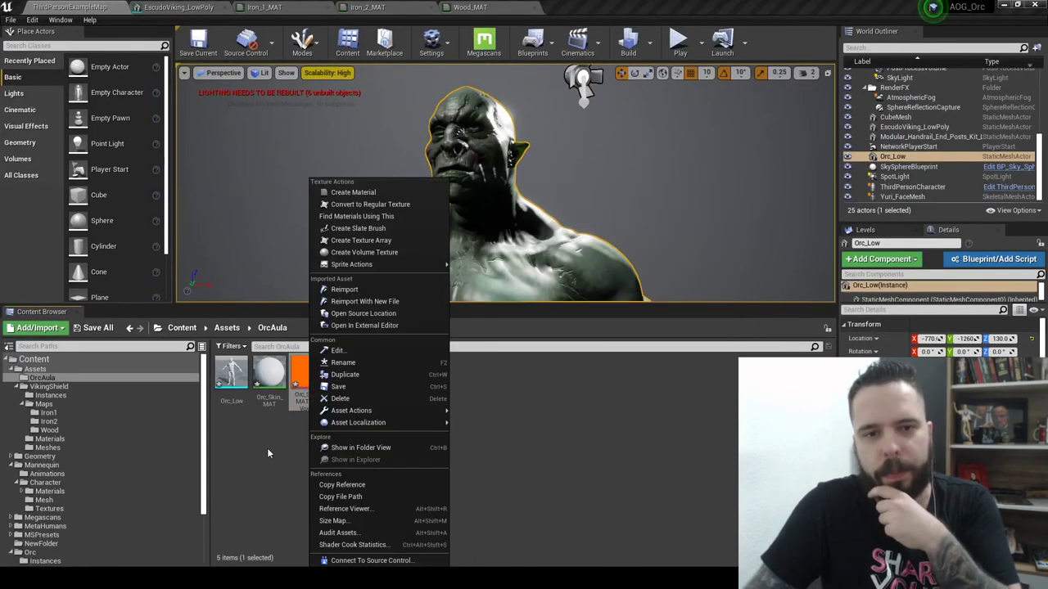
mouse_move(350, 410)
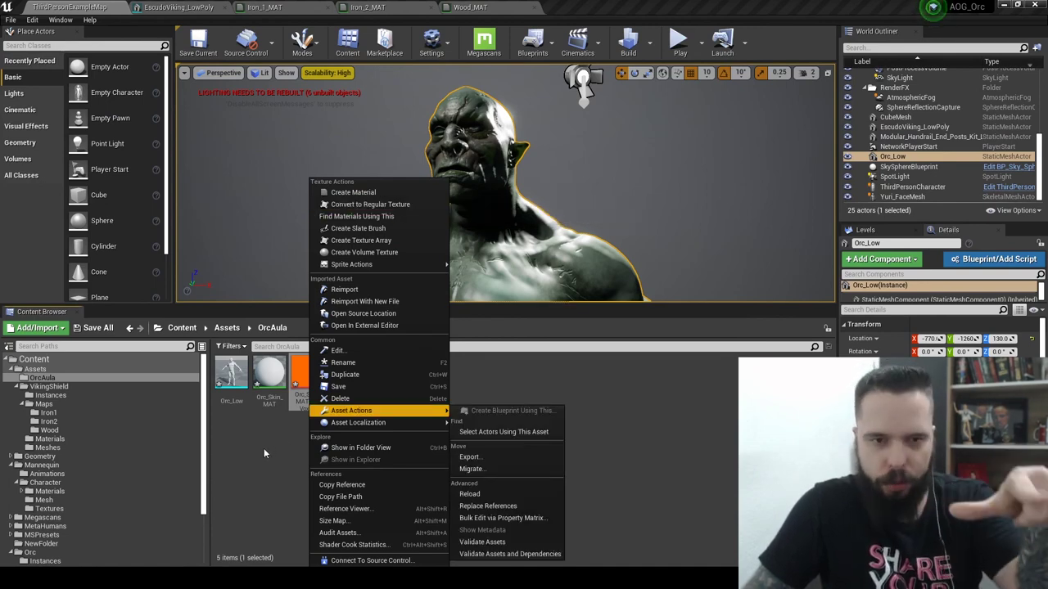
click(262, 442)
mouse_move(307, 381)
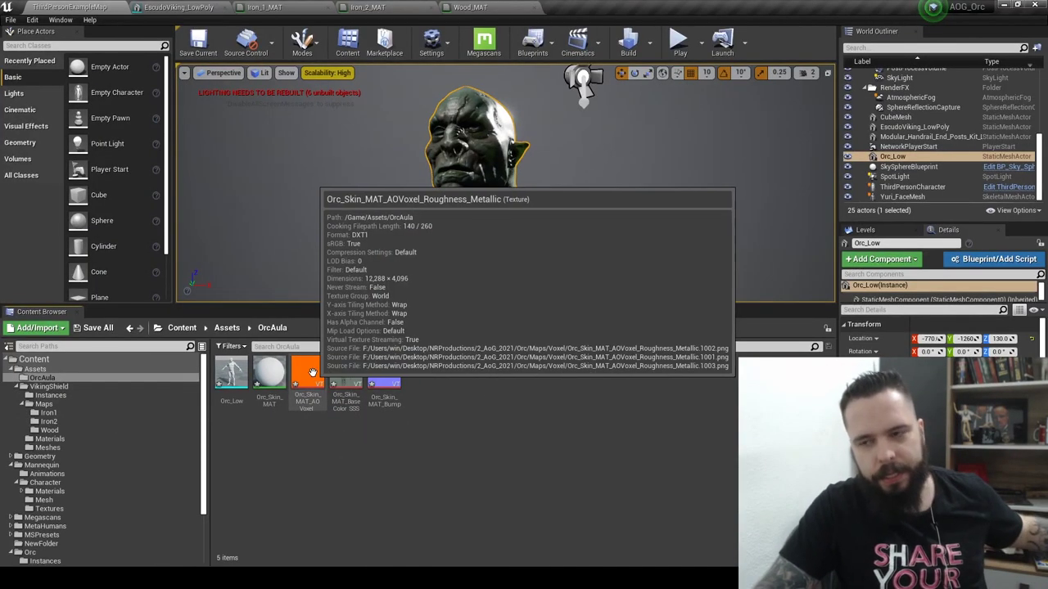
double_click(313, 379)
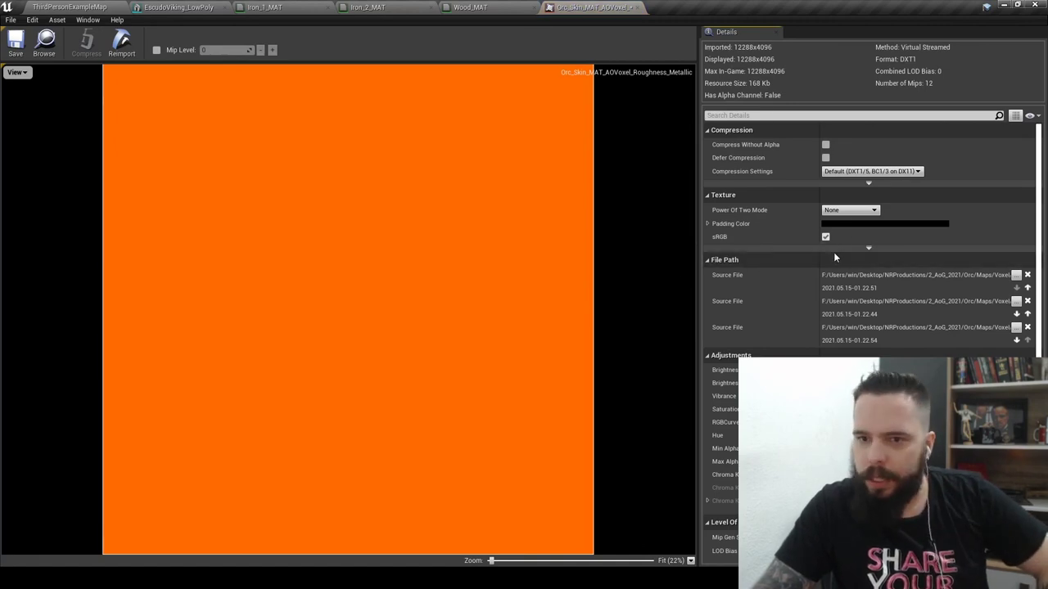
click(631, 8)
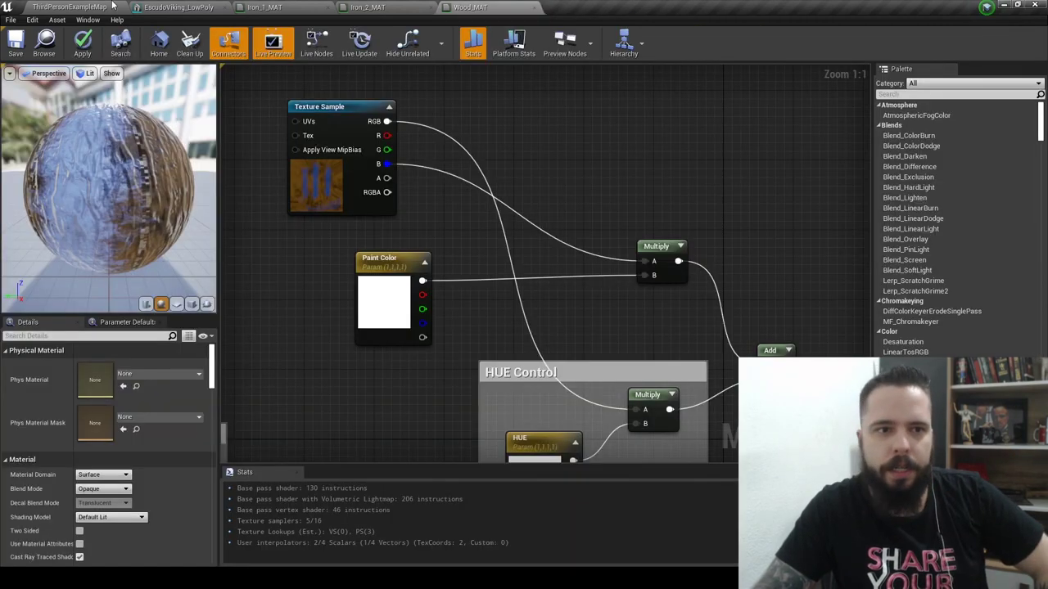
click(92, 10)
click(363, 456)
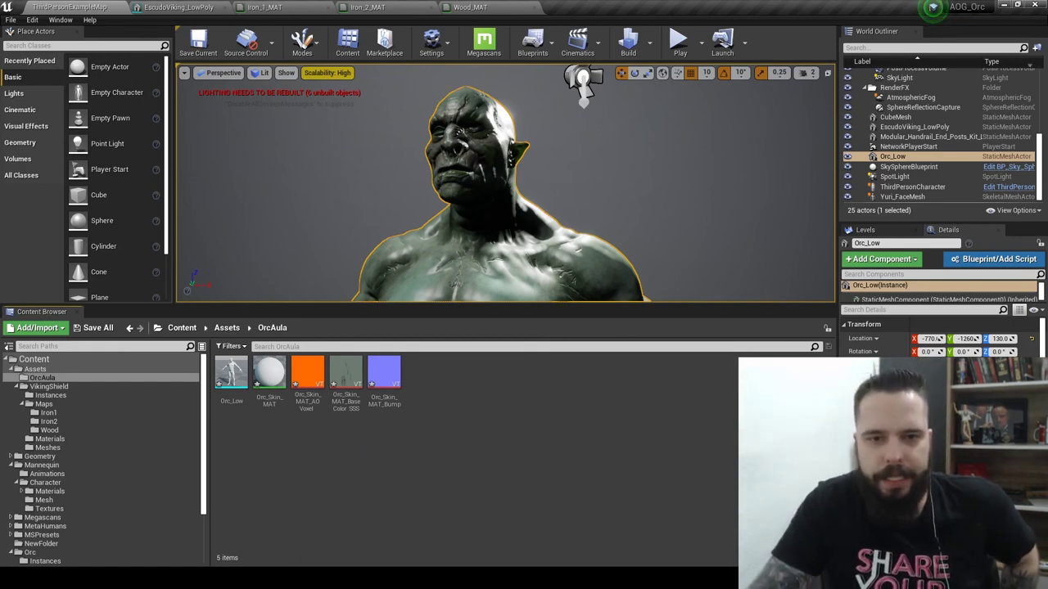
Zoom out, select the Orc_Low actor and orbit the camera to frame the whole orc
scroll(506, 183, down, 3)
scroll(506, 184, down, 4)
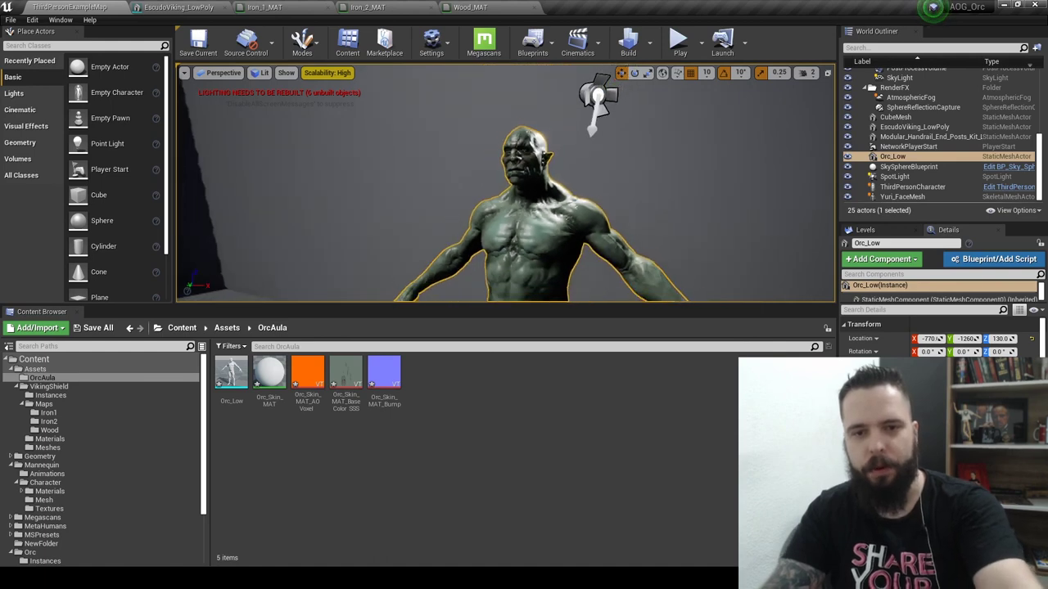
scroll(506, 184, down, 5)
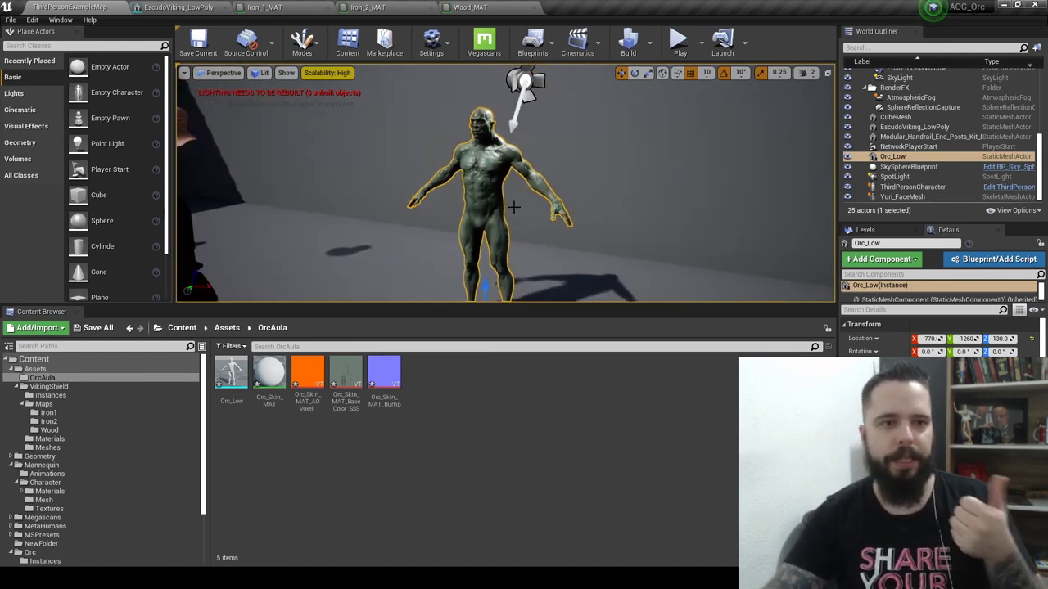
click(517, 197)
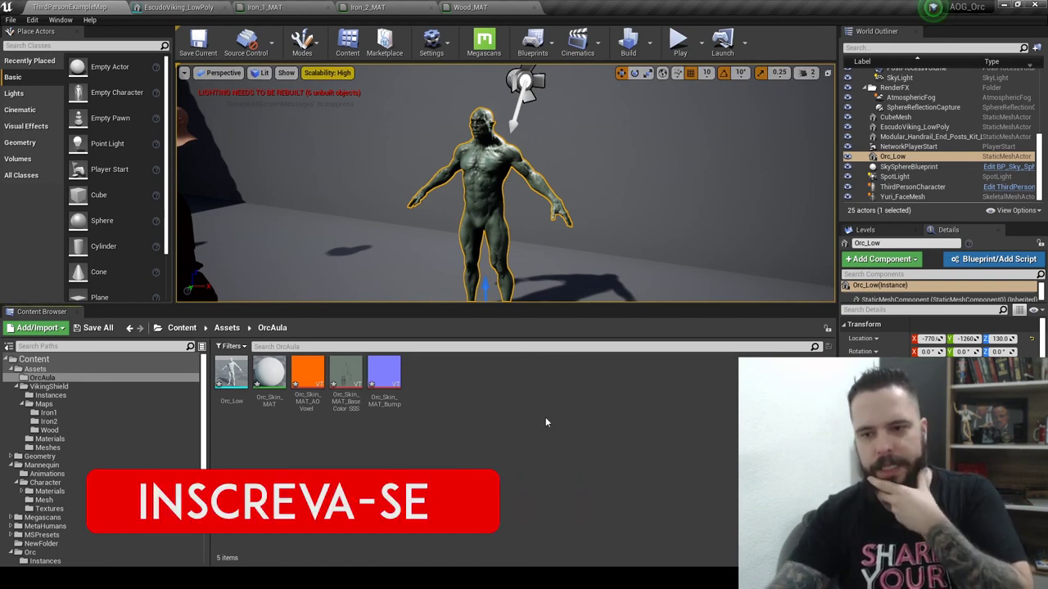
drag(516, 190, 491, 190)
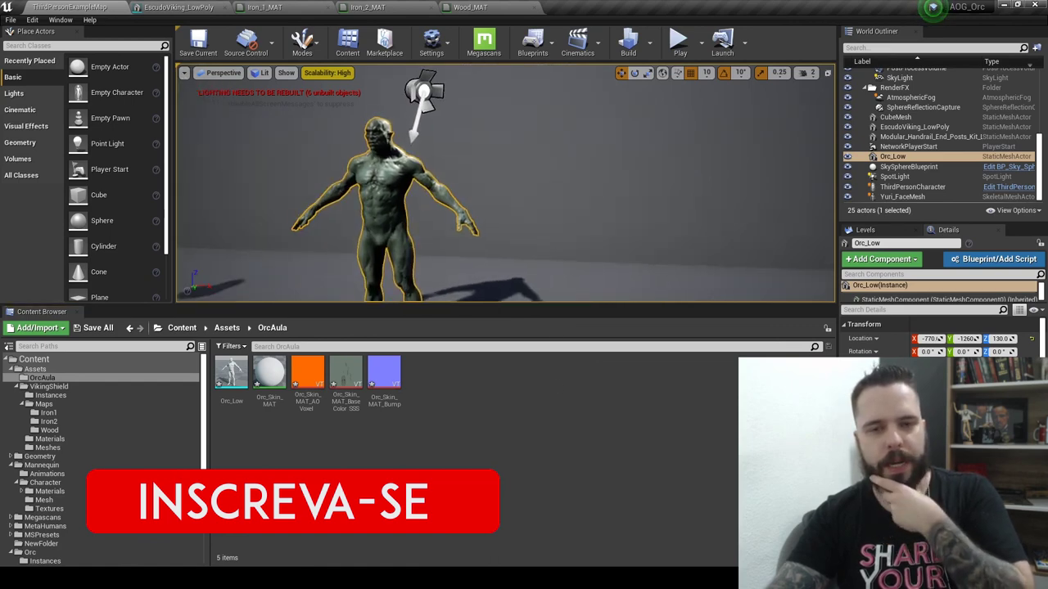
drag(524, 108, 530, 107)
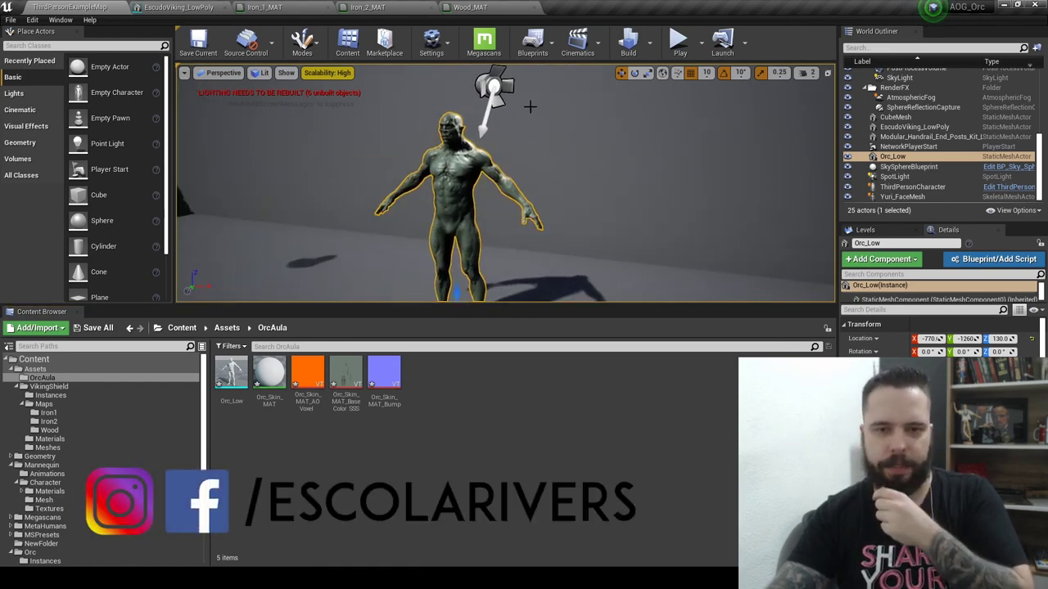
drag(527, 171, 523, 169)
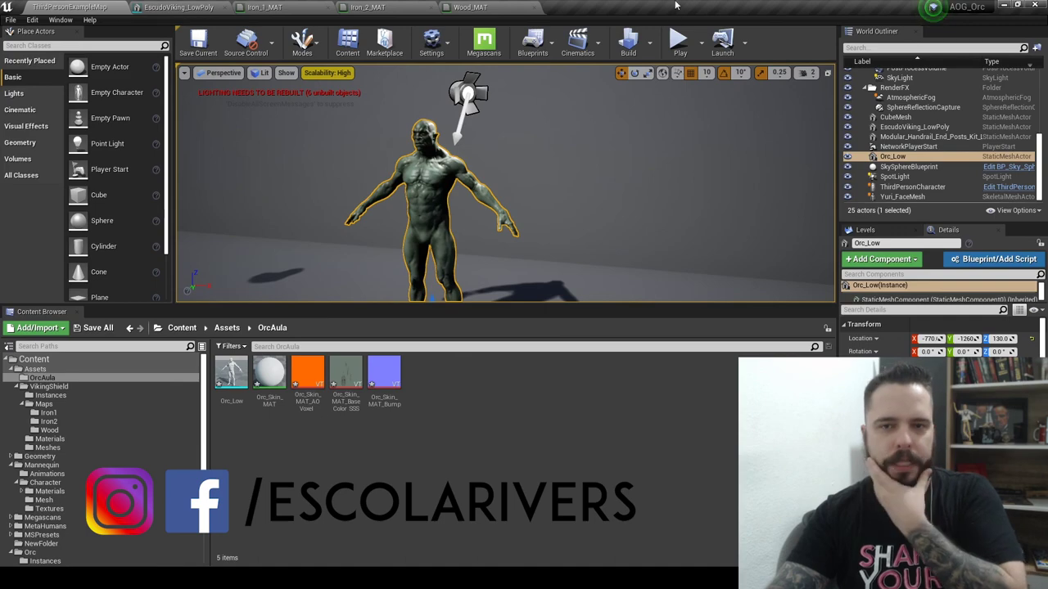